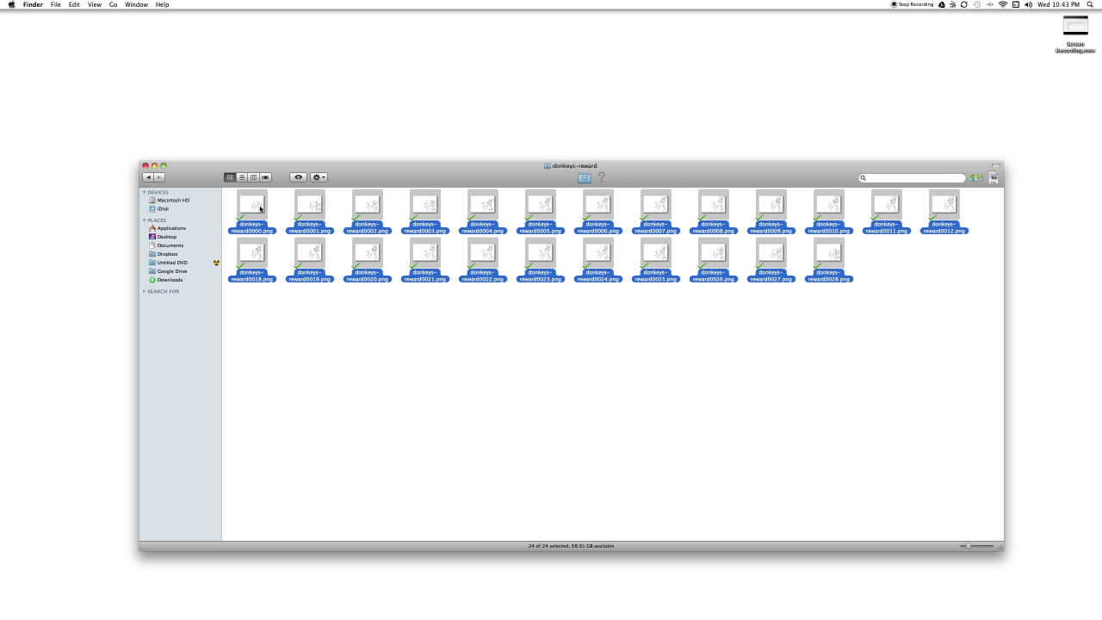
Open the selected donkeys-reward PNG sequence in Preview and examine the drawings from the first frame to the last.
double_click(260, 208)
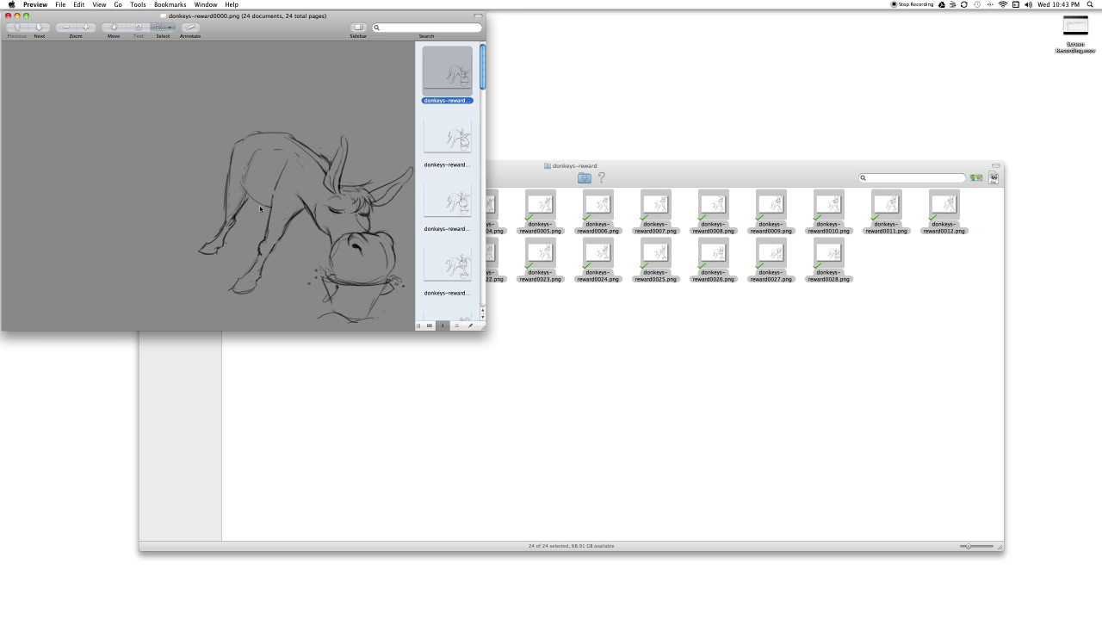
key("Down")
key("Down")
key("Down")
key("Down")
key("Down")
key("Down")
key("Down")
key("Down")
key("Down")
key("Down")
key("Down")
key("Down")
key("Down")
key("Down")
key("Down")
key("Down")
key("Down")
key("Down")
key("Down")
key("Down")
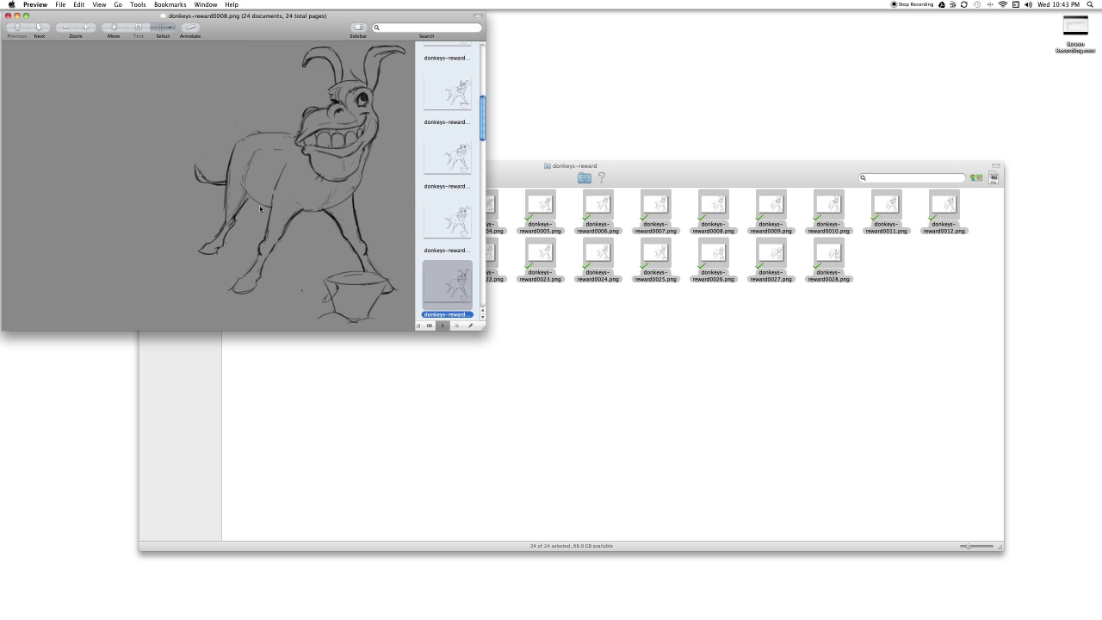
key("Down")
key("Down")
key("Down")
key("Down")
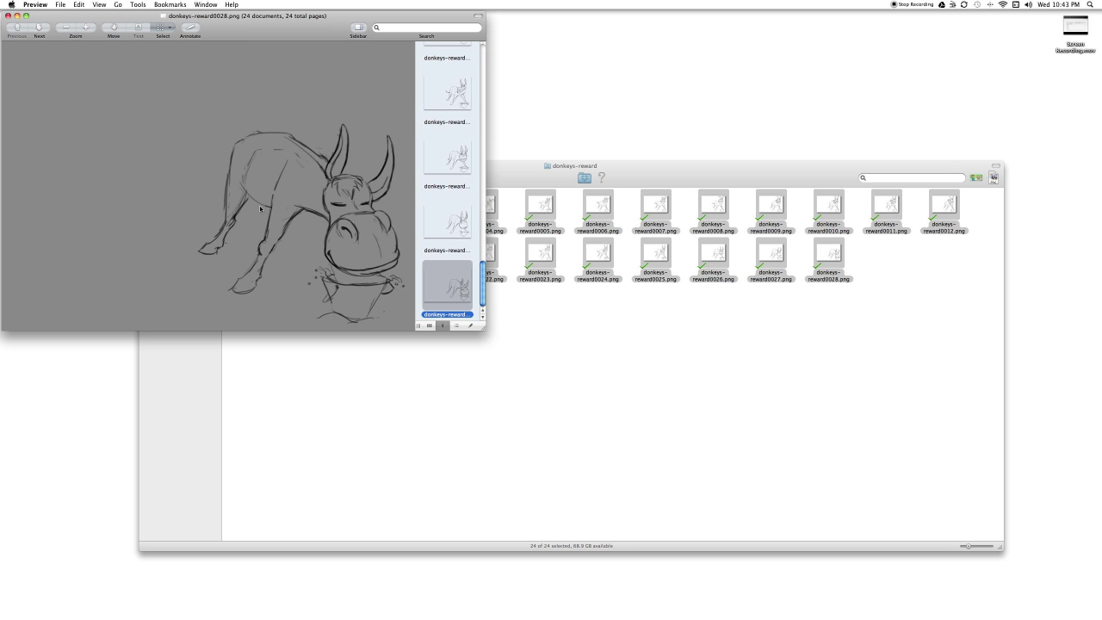
Review the donkey frames backward and forward again to study the motion, and close the preview window.
key("Up")
key("Up")
key("Up")
key("Up")
key("Up")
key("Up")
key("Up")
key("Up")
key("Up")
key("Up")
key("Up")
key("Up")
key("Up")
key("Up")
key("Up")
key("Up")
key("Up")
key("Up")
key("Up")
key("Down")
key("Down")
key("Down")
key("Down")
key("Down")
key("Down")
key("Down")
key("Down")
key("Down")
key("Down")
key("Down")
key("Down")
key("Down")
key("Down")
key("Down")
key("Down")
key("Down")
key("Down")
key("Down")
key("Down")
key("super+w")
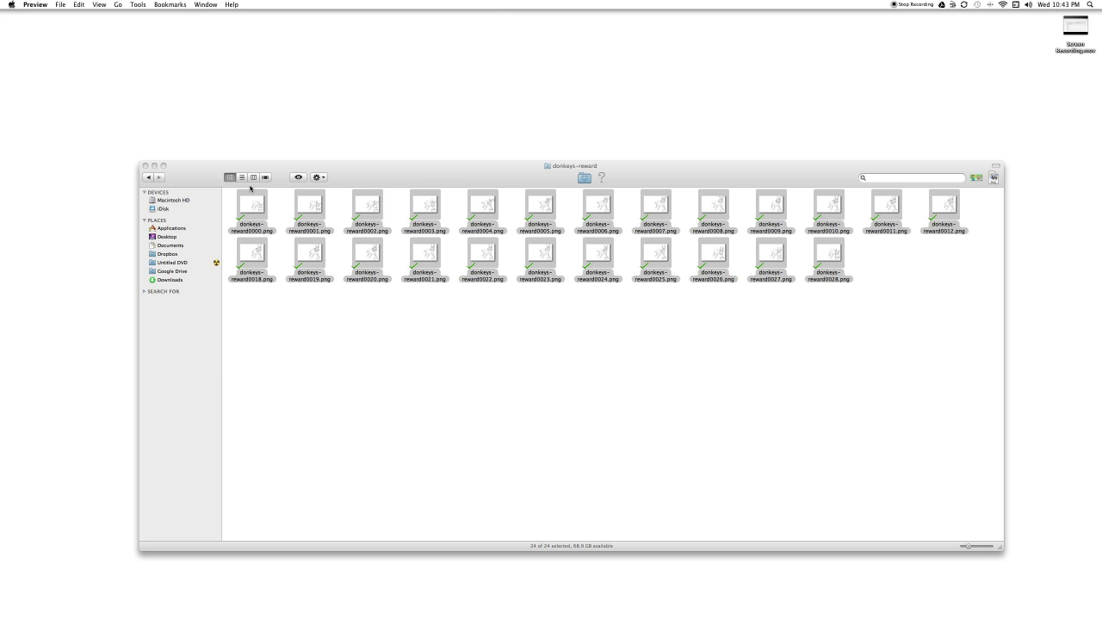
Switch to Adobe Illustrator and create a new document 960 px wide and 672 px high.
left_click(756, 596)
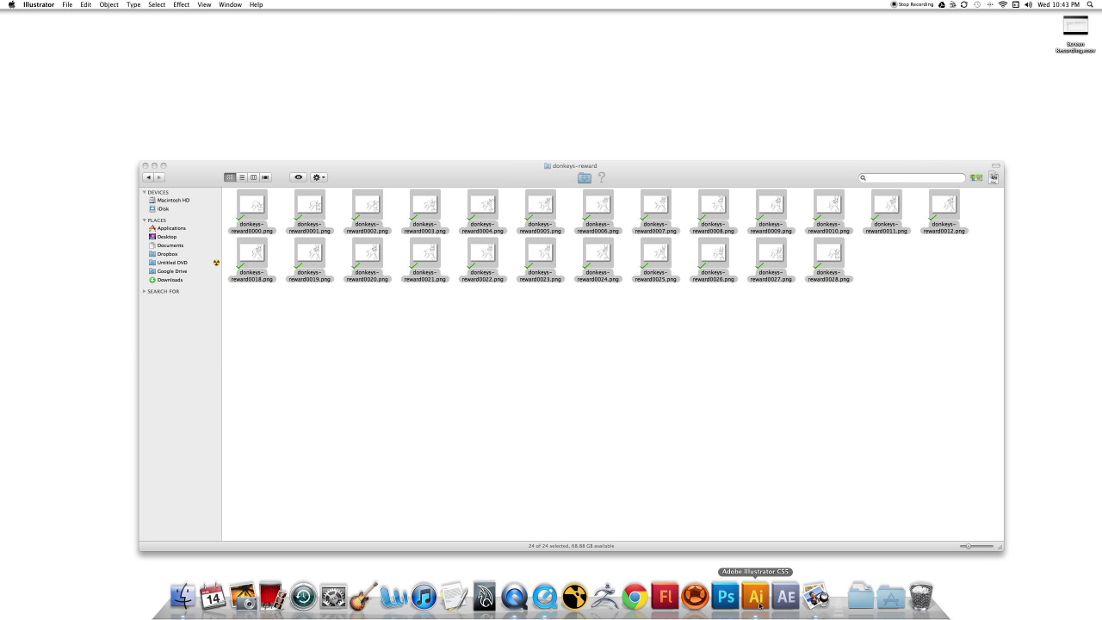
left_click(66, 4)
left_click(70, 15)
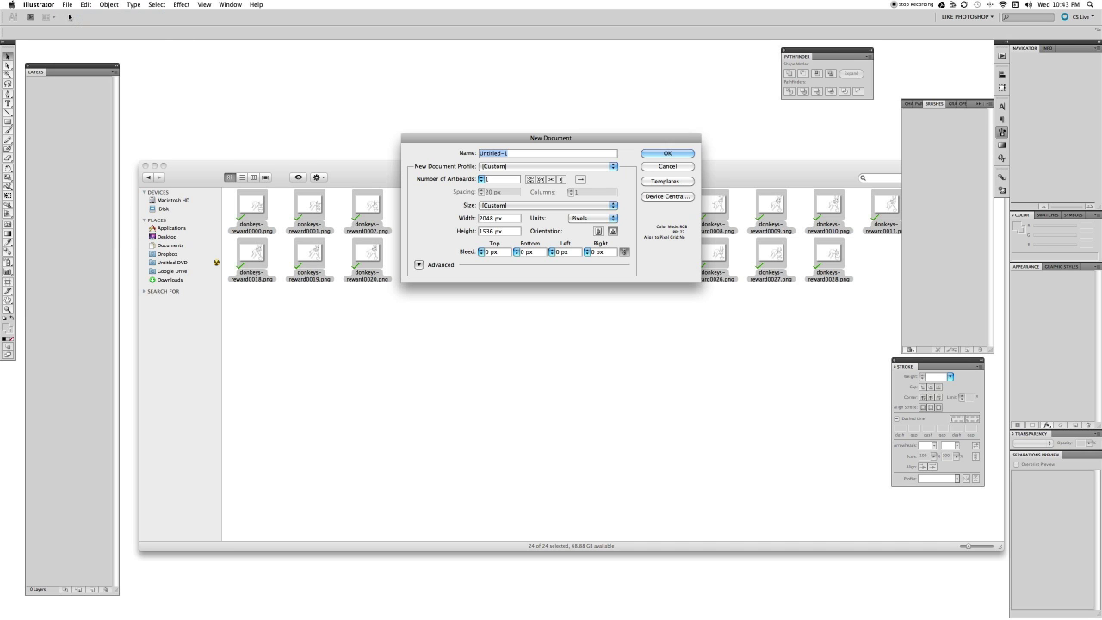
left_click(464, 221)
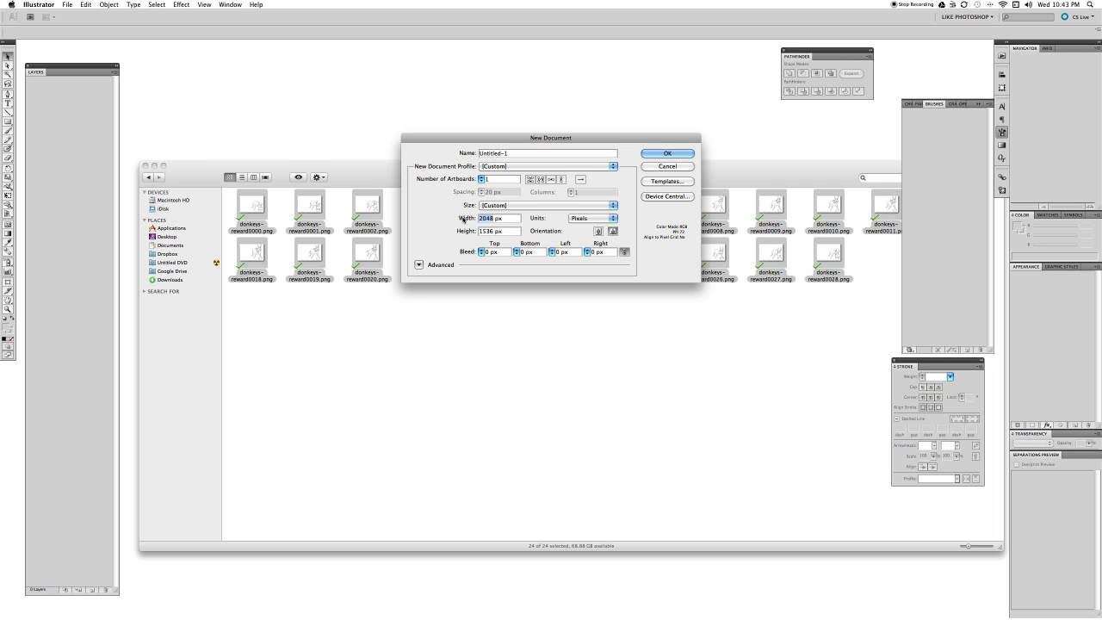
type("960")
key("Tab")
type("1537")
key("BackSpace")
key("BackSpace")
key("BackSpace")
key("BackSpace")
type("672")
left_click(670, 156)
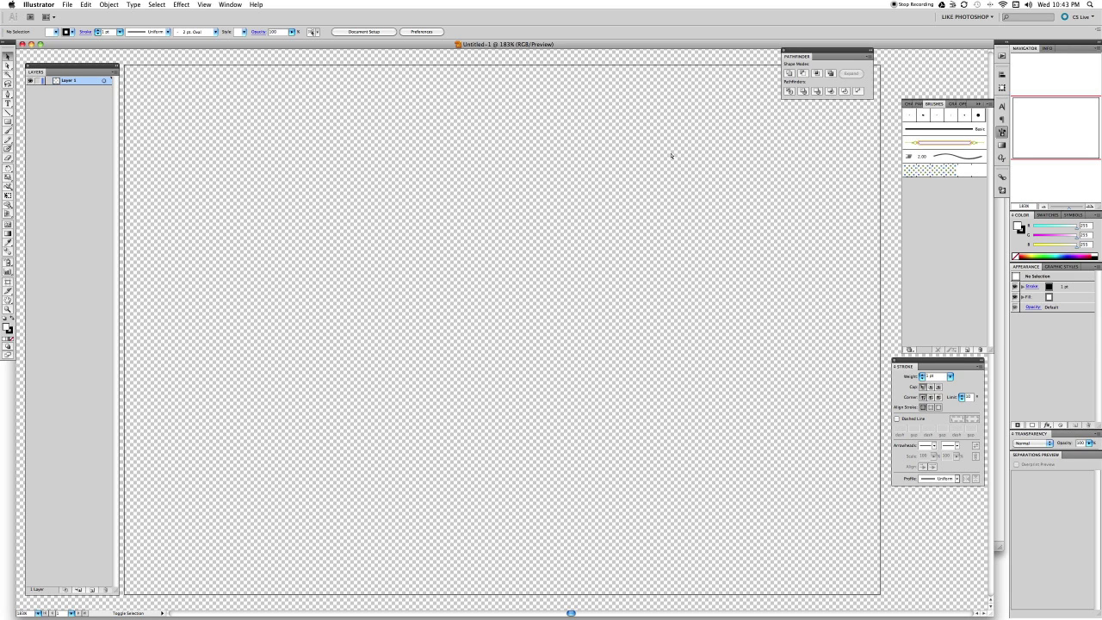
Place donkeys-reward0000.png as a linked image from the donkeys-reward folder inside Google Drive's Kidoteca-Backup, under Numbers and Donkeys.
key("super+shift+p")
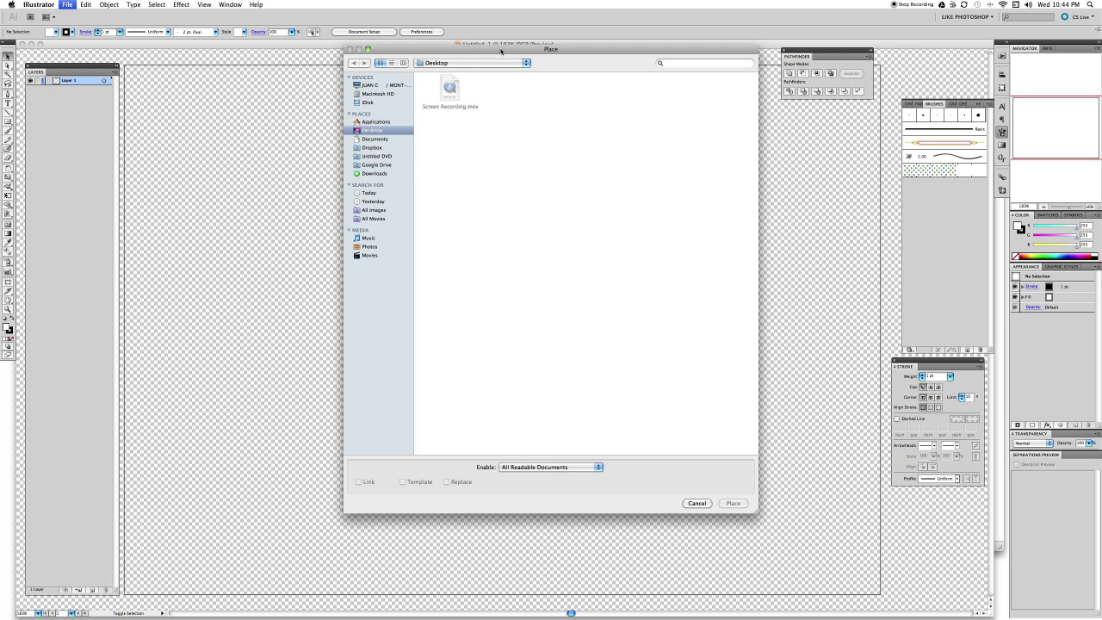
left_click(486, 62)
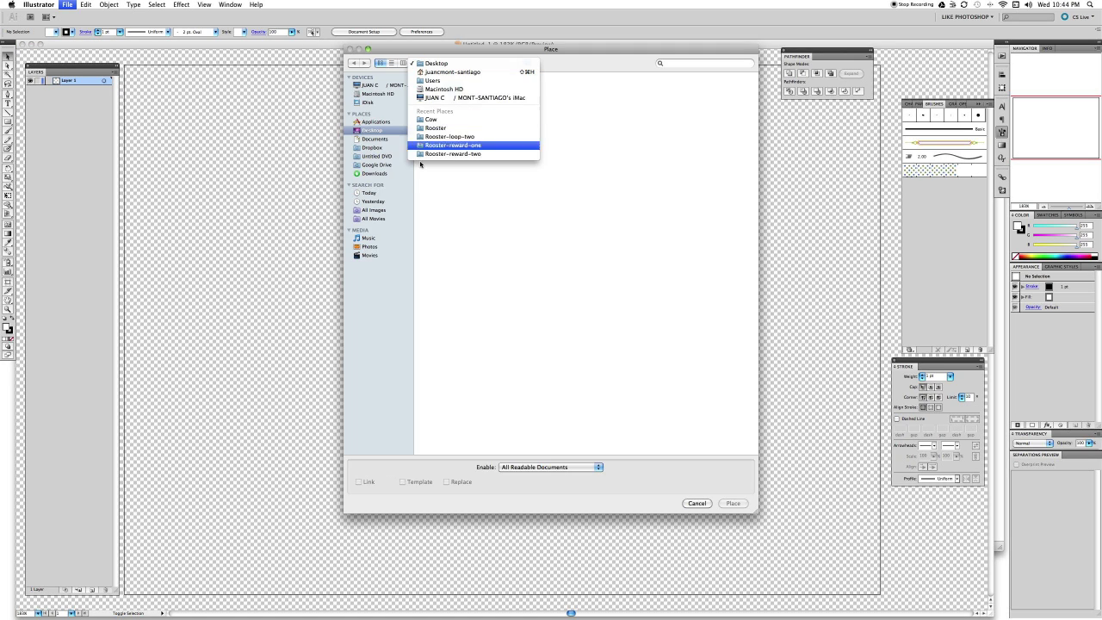
left_click(370, 173)
left_click(375, 165)
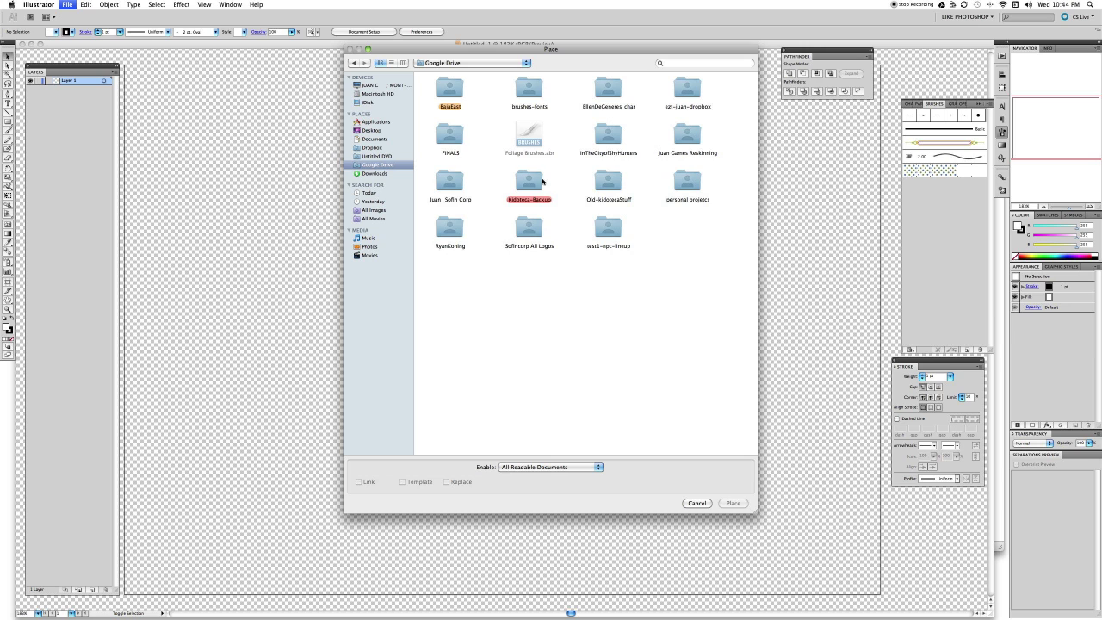
double_click(541, 181)
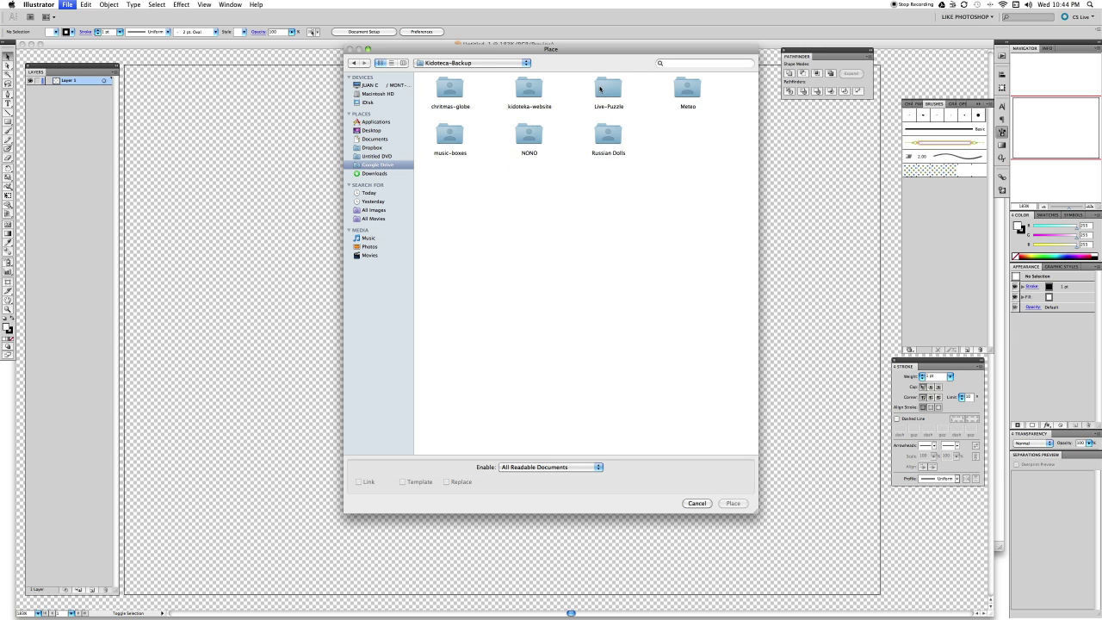
double_click(603, 88)
double_click(606, 88)
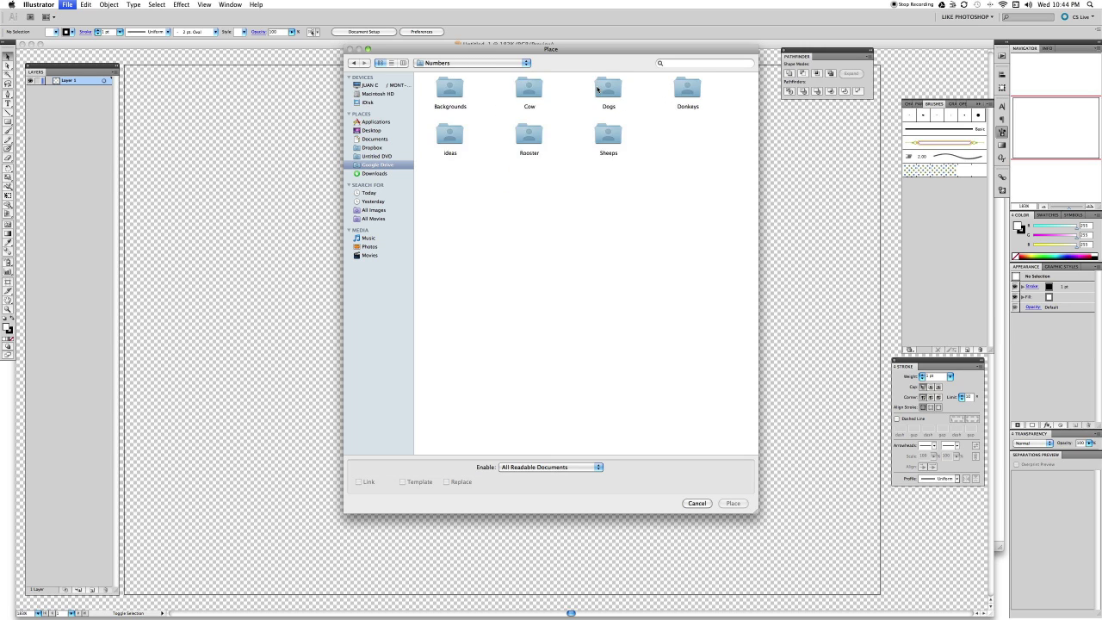
double_click(689, 90)
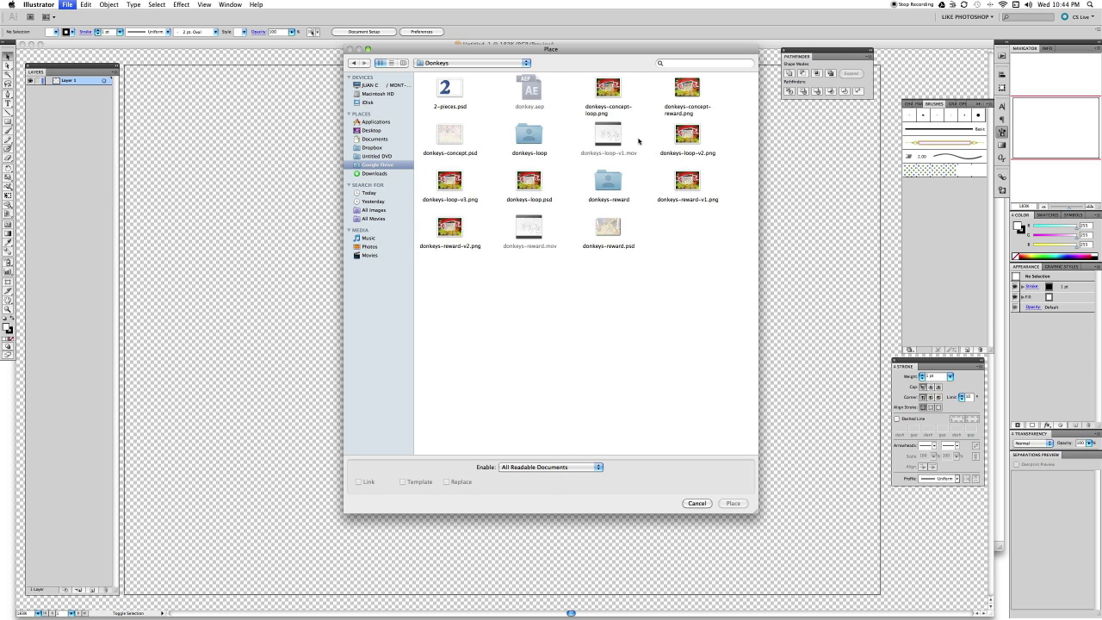
double_click(606, 179)
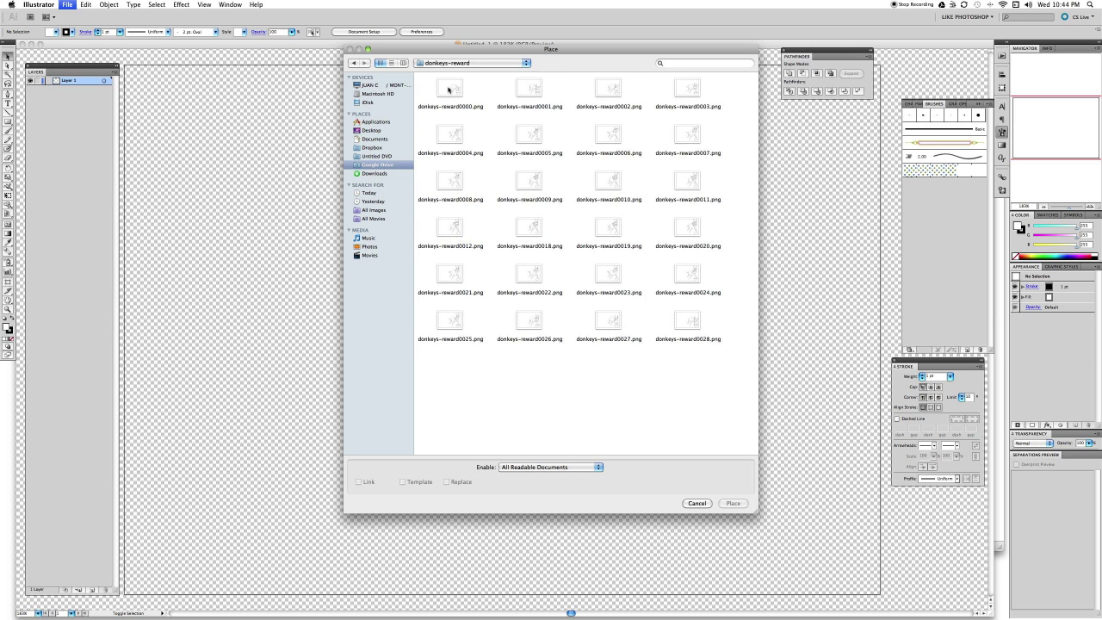
left_click(449, 88)
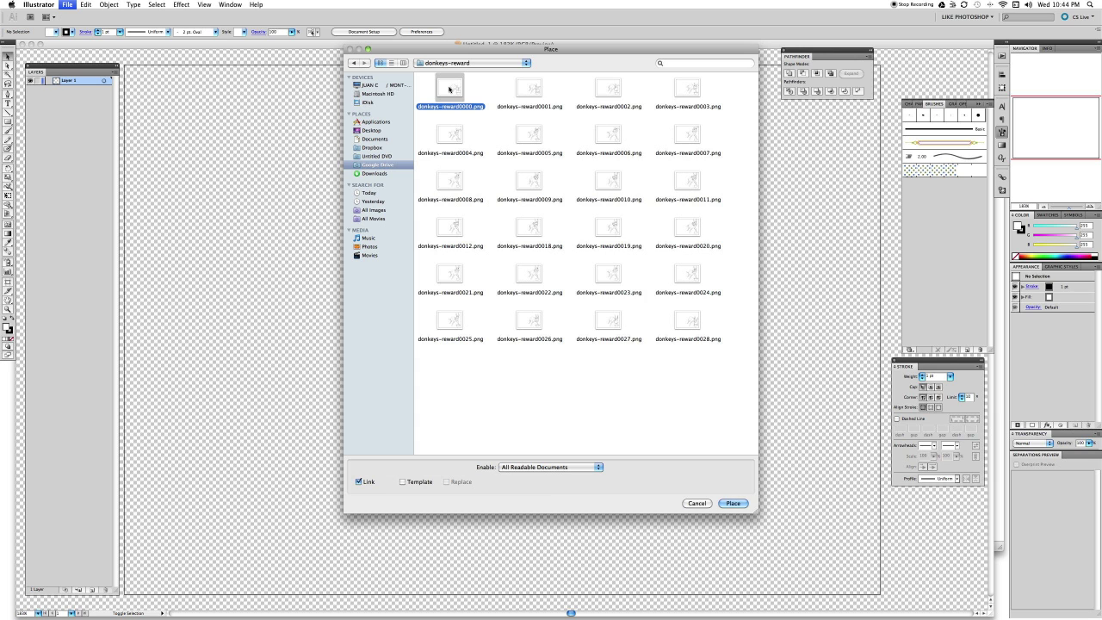
double_click(450, 89)
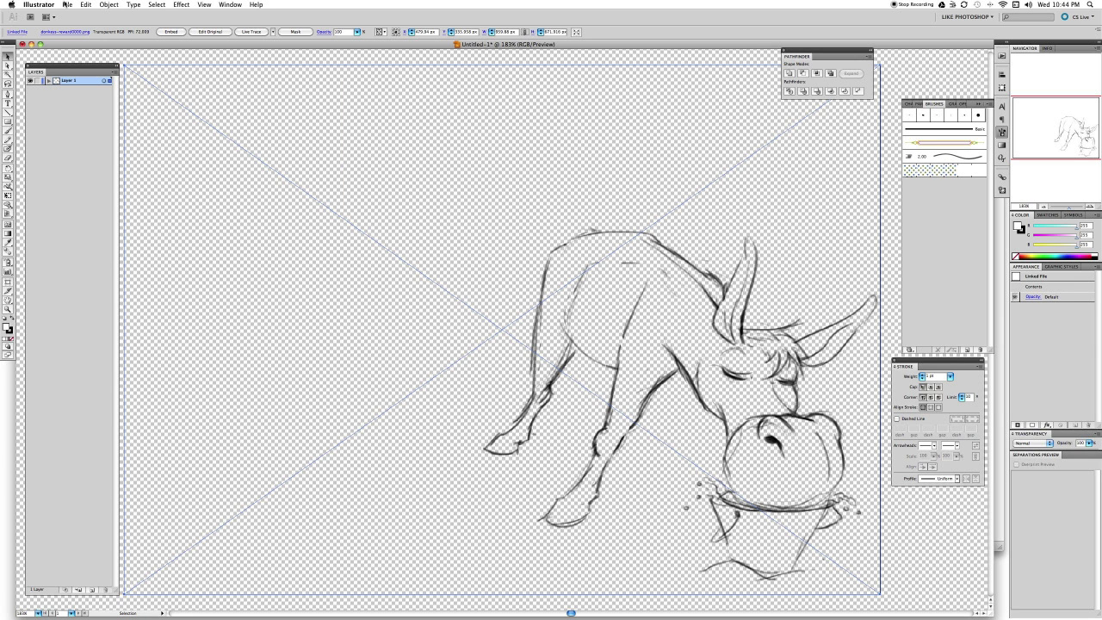
Place donkeys-reward0001.png and donkeys-reward0002.png as linked images over the first sketch.
left_click(66, 5)
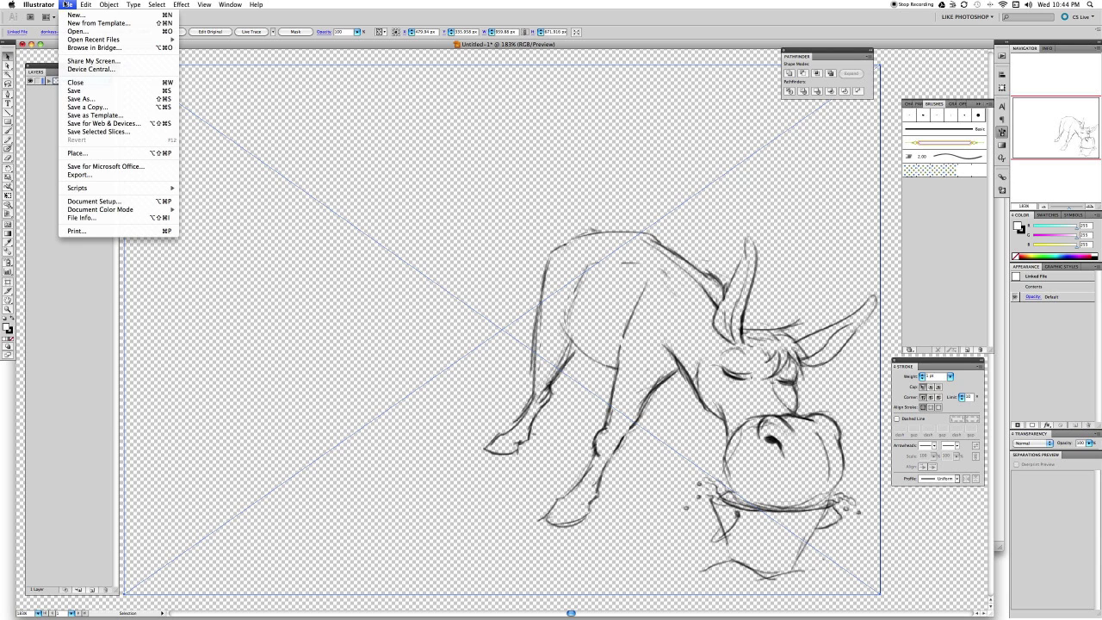
left_click(100, 154)
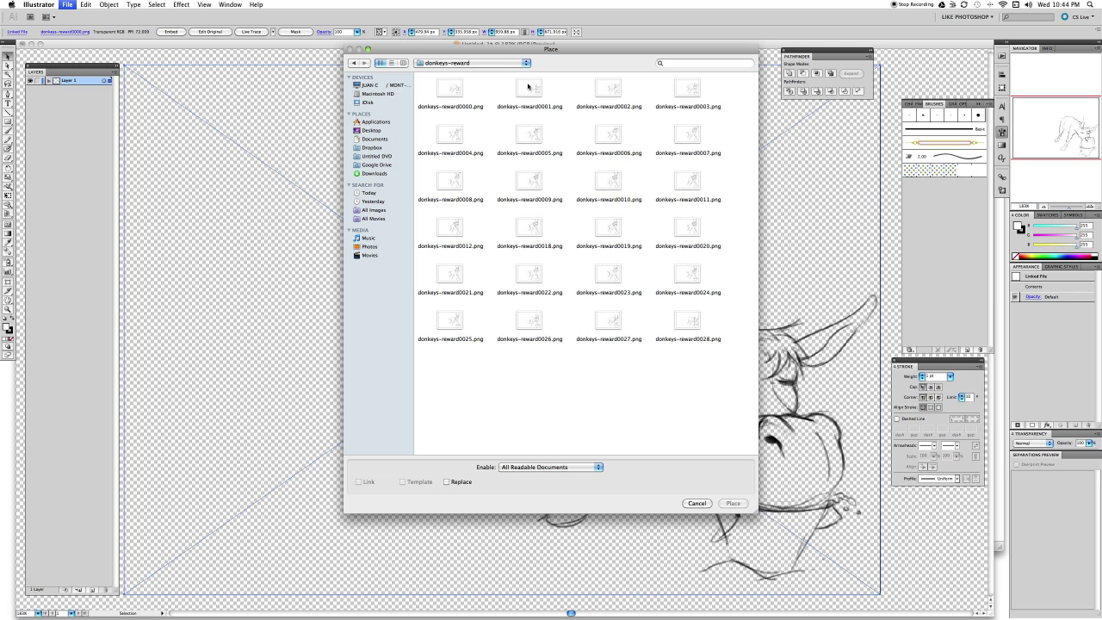
left_click(528, 86)
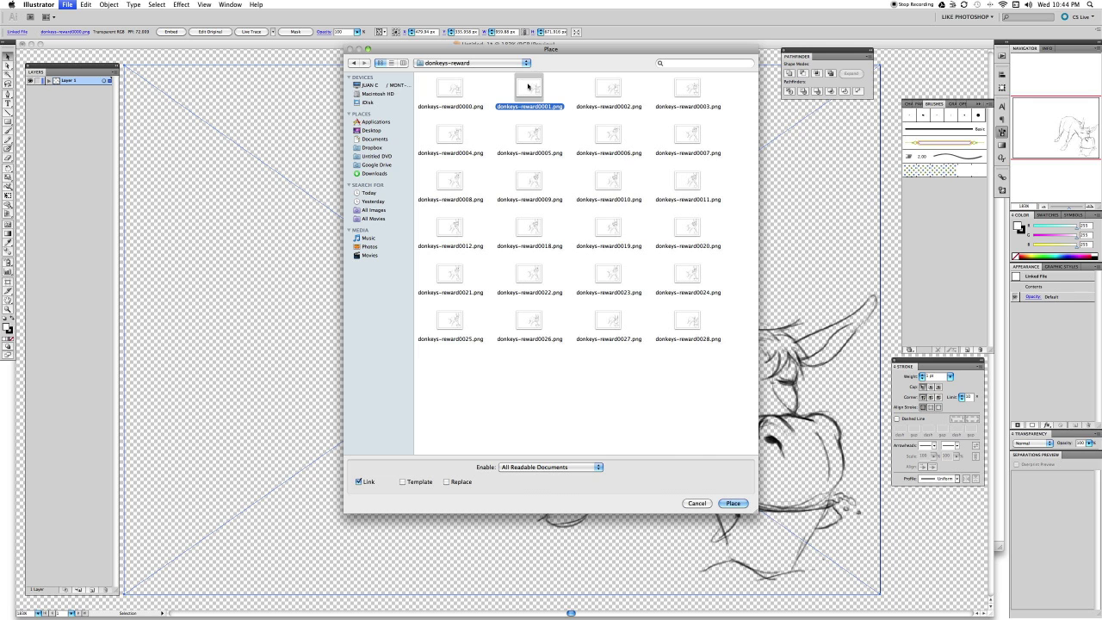
key("Return")
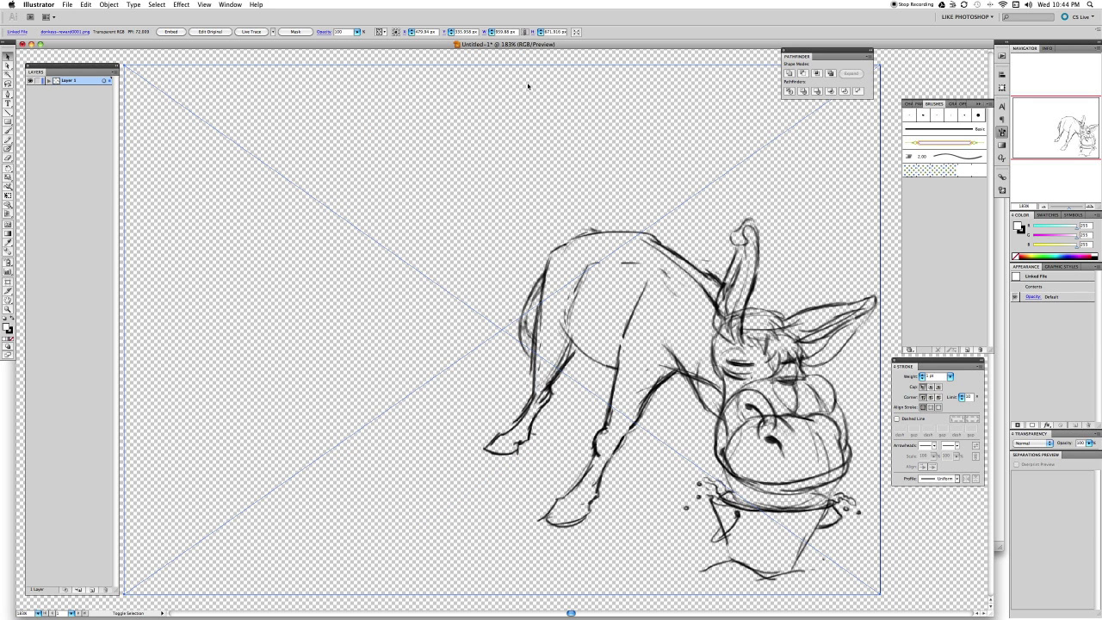
key("super+shift+p")
left_click(604, 89)
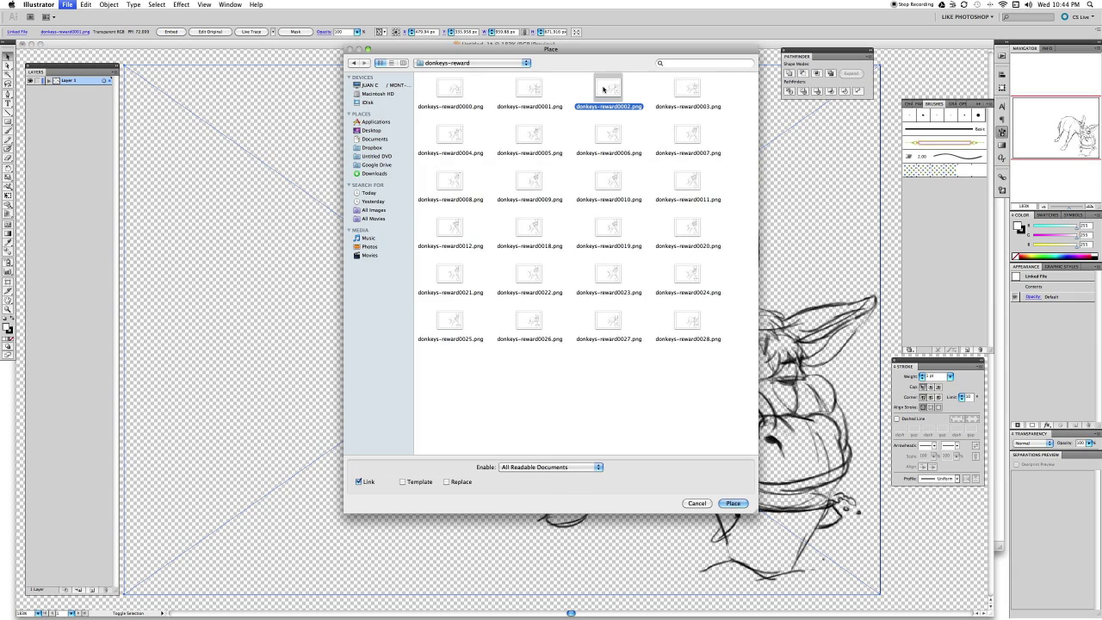
key("Return")
Place donkeys-reward0003.png and donkeys-reward0004.png as linked images on the same layer.
key("super+shift+p")
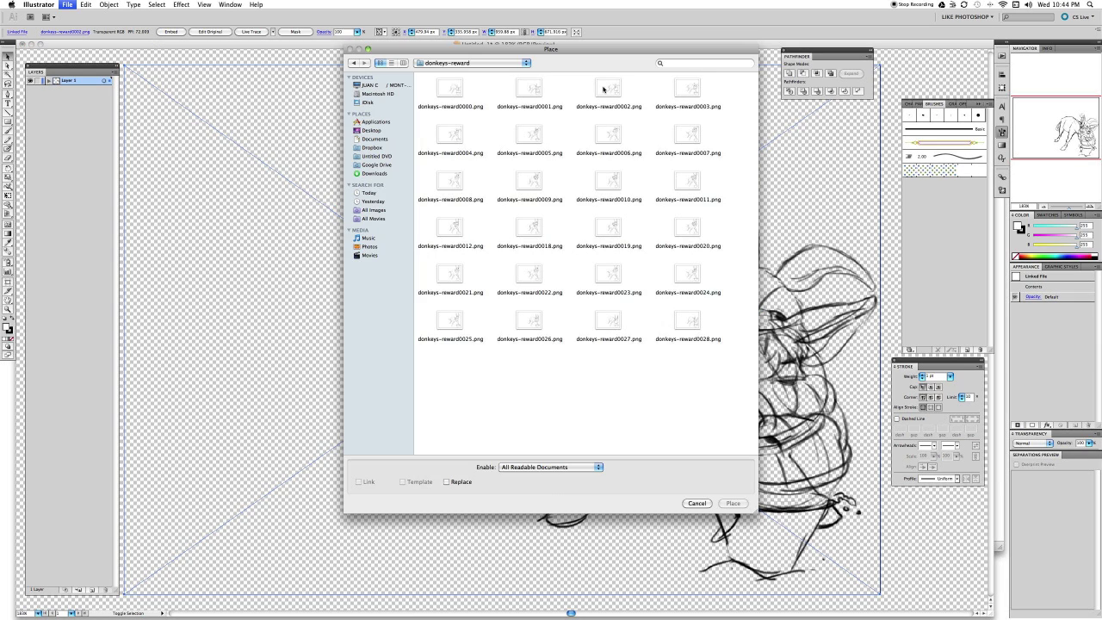
left_click(698, 92)
key("Return")
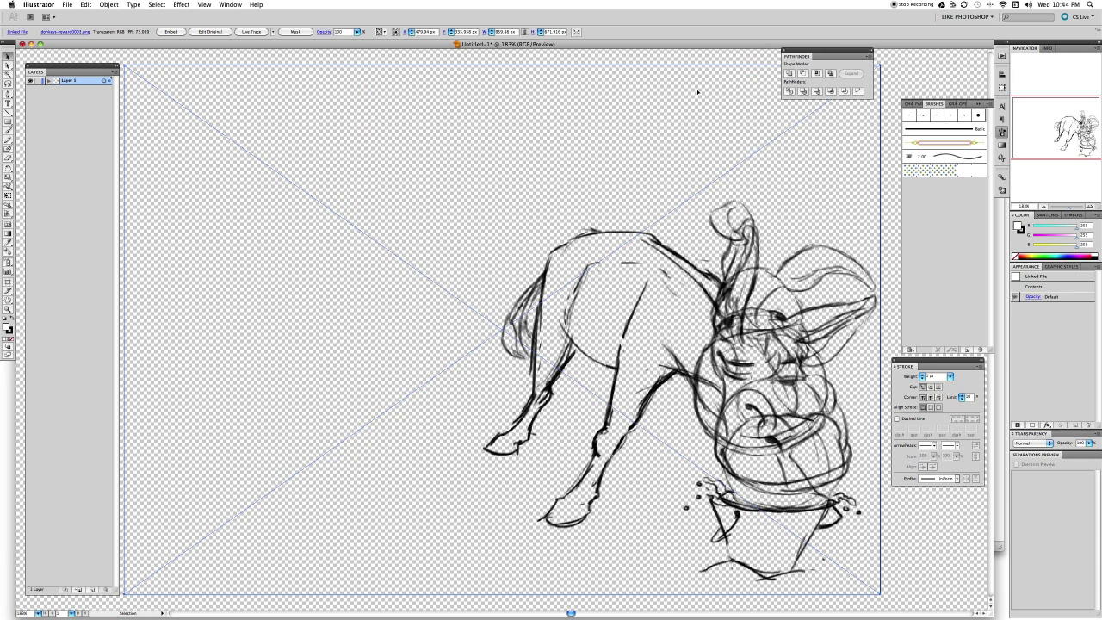
key("super+shift+p")
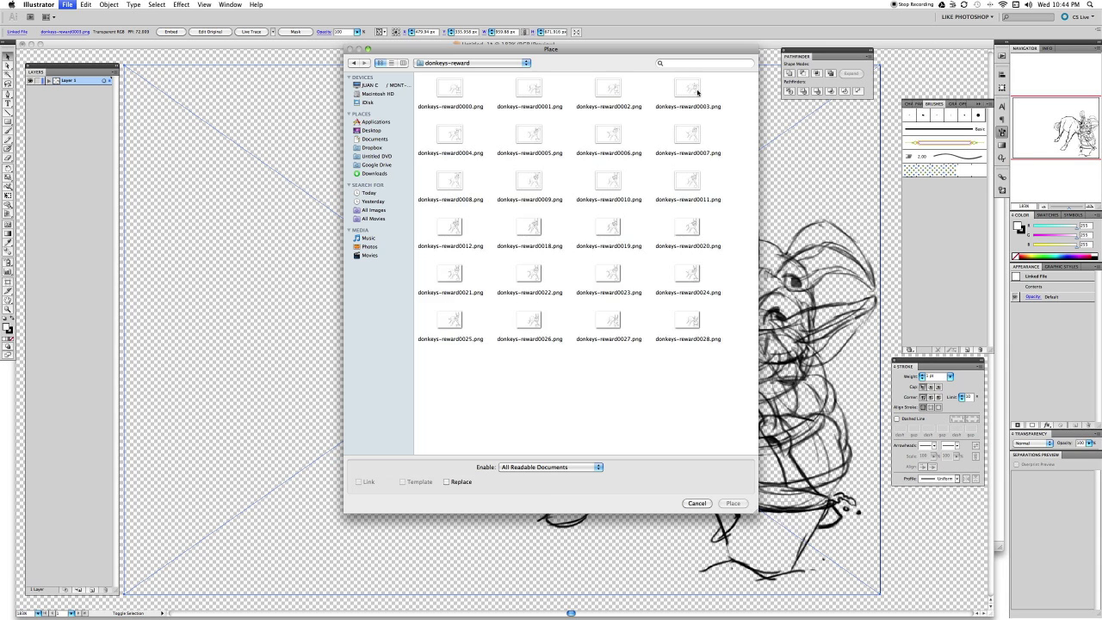
left_click(456, 135)
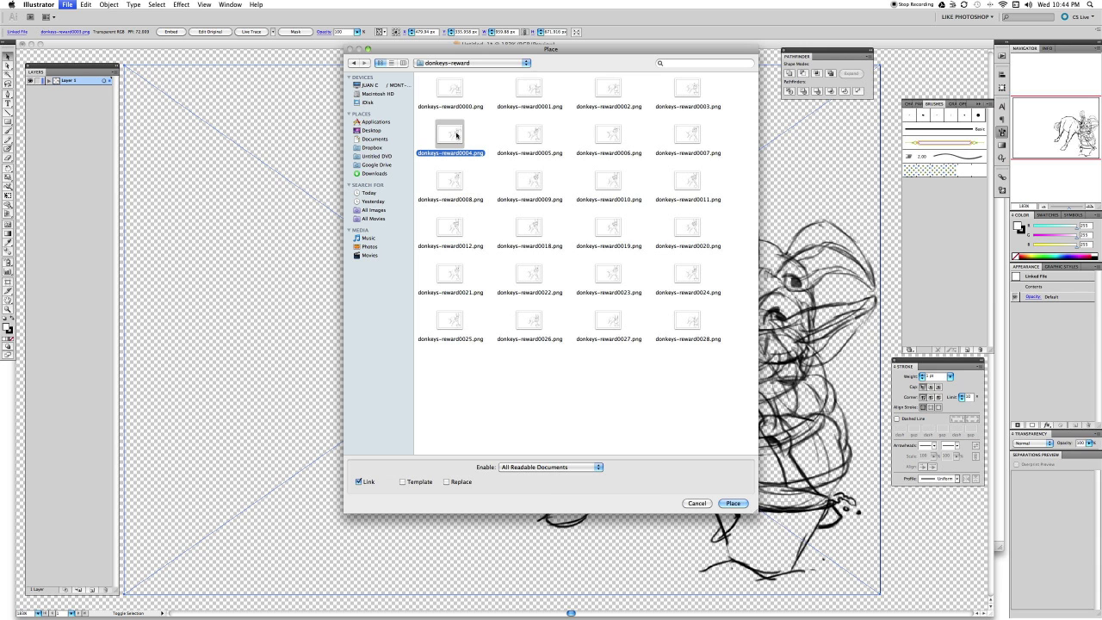
key("Return")
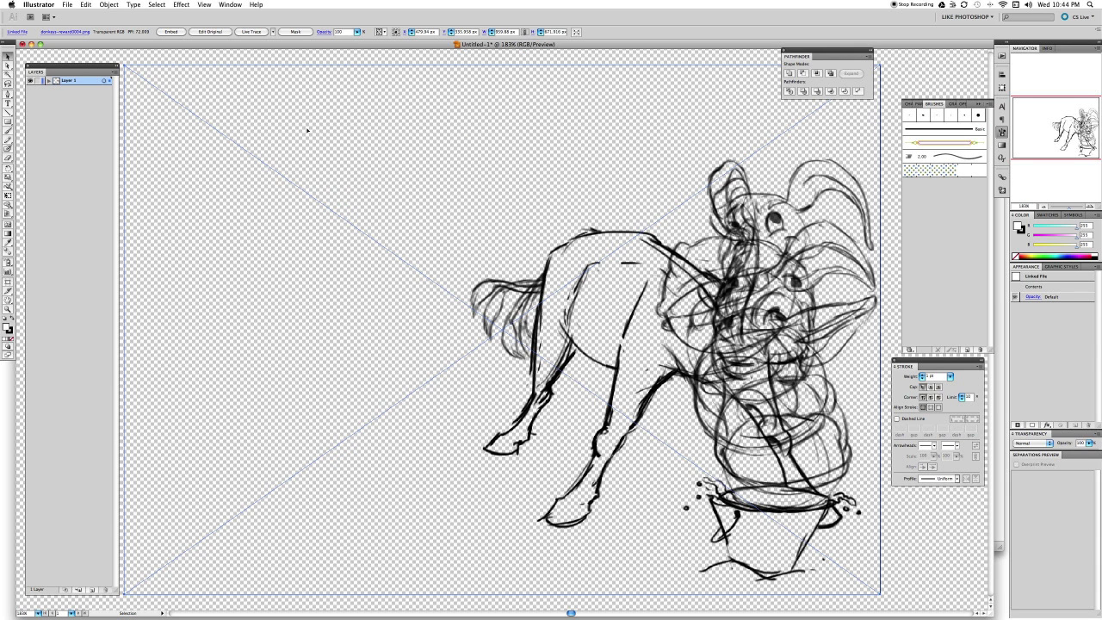
Expand Layer 1, select all its linked sketches and reduce their opacity to 44%.
left_click(47, 81)
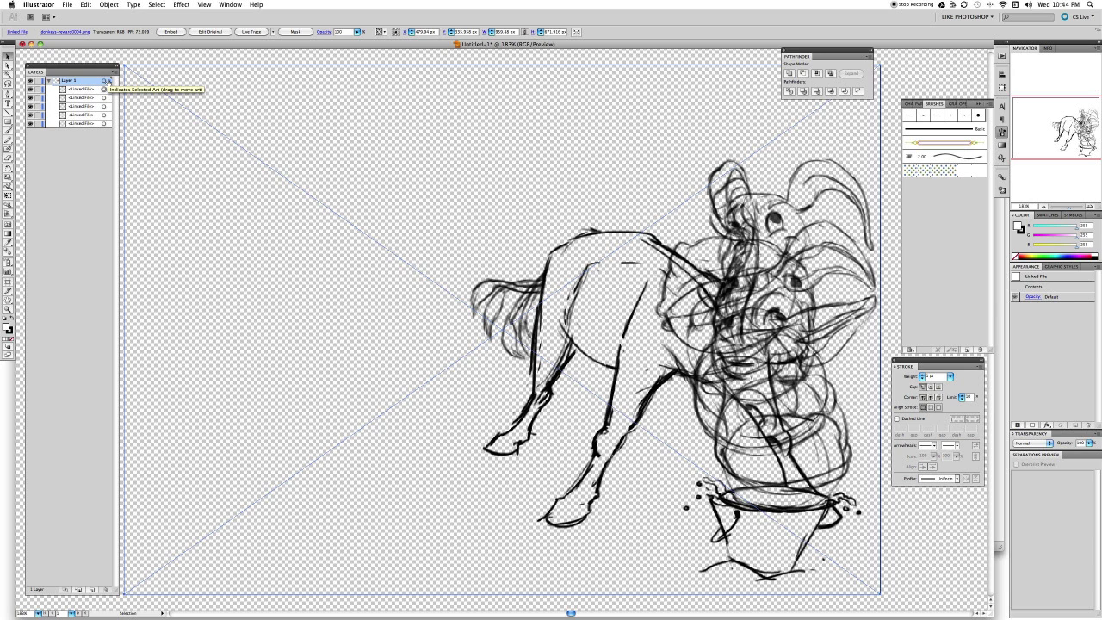
left_click(108, 80)
left_click(358, 32)
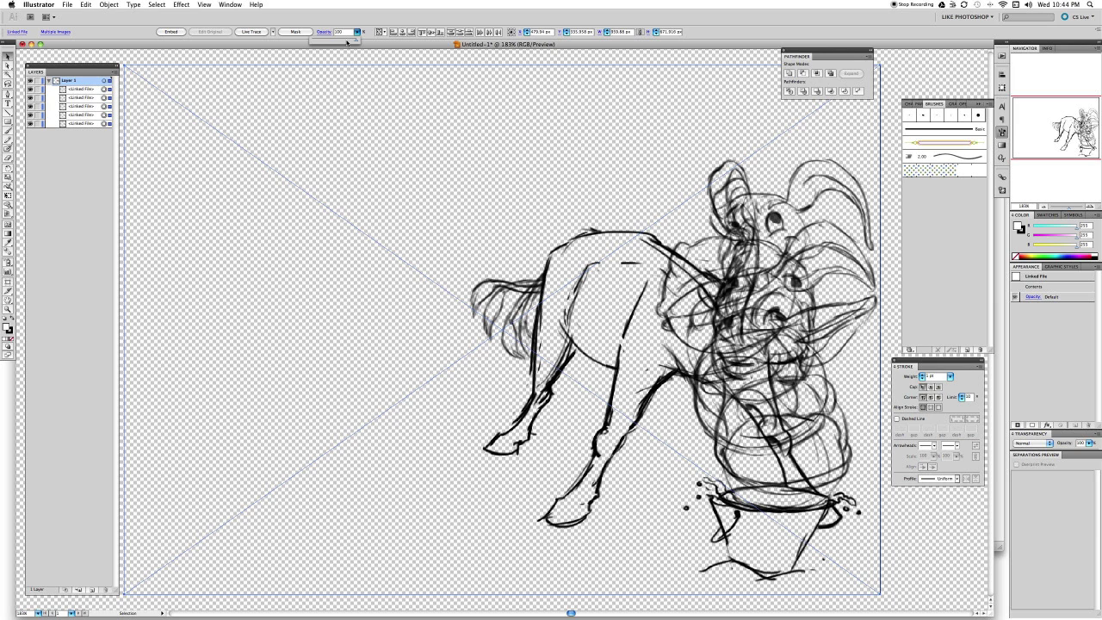
left_click_drag(343, 41, 331, 42)
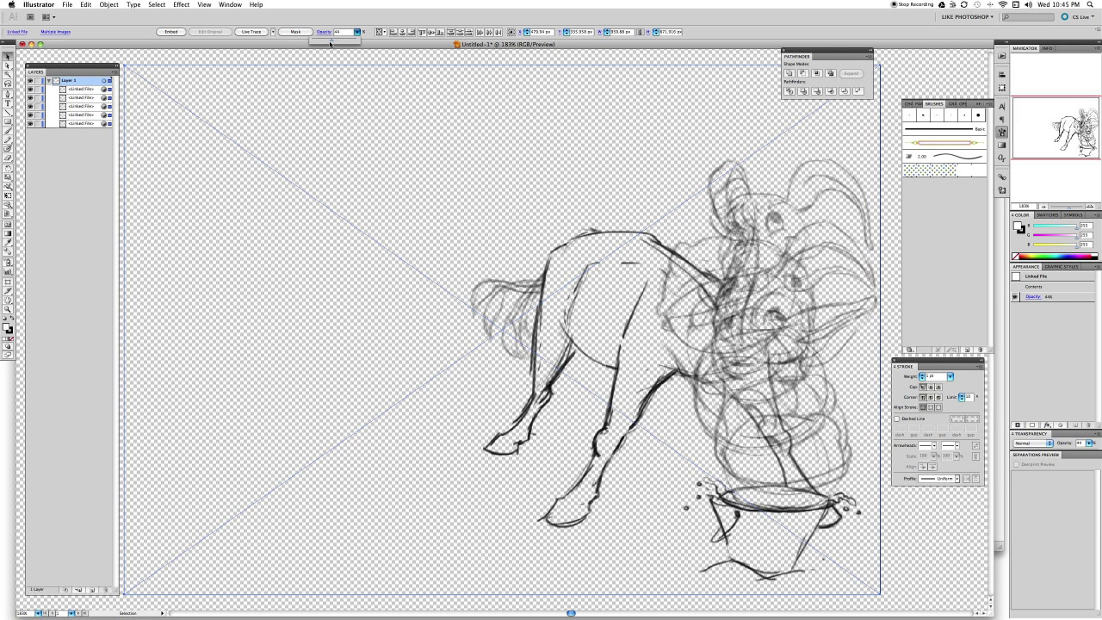
Hide the four upper linked sketches, leaving only the lowest one shown, and lock that sketch and Layer 1.
left_click(37, 83)
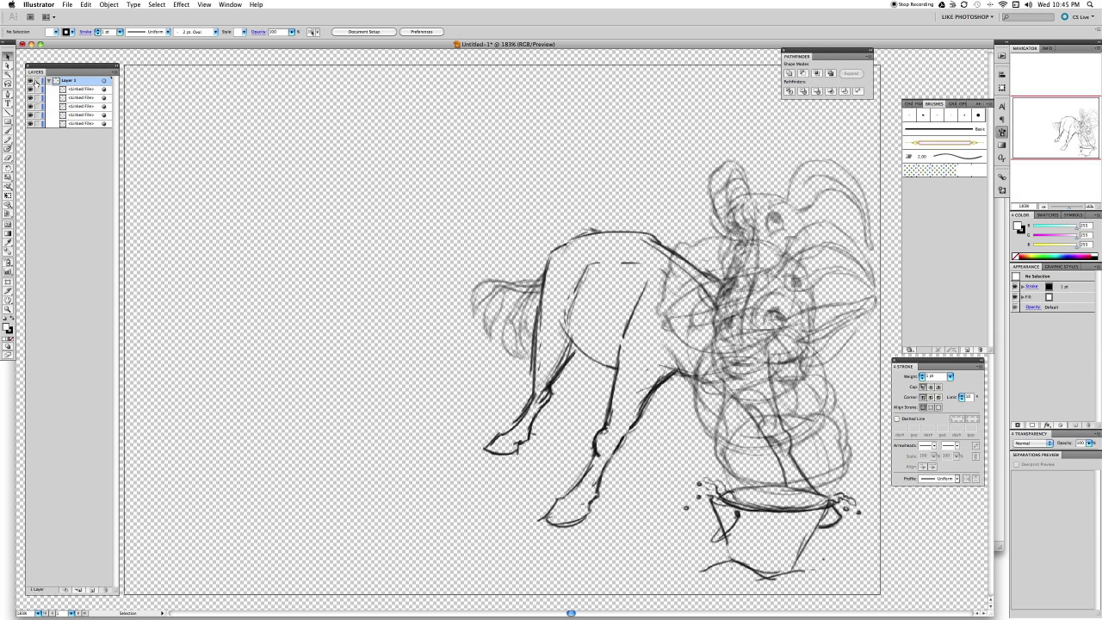
left_click(30, 89)
left_click(31, 89)
left_click_drag(30, 89, 37, 126)
left_click(37, 124)
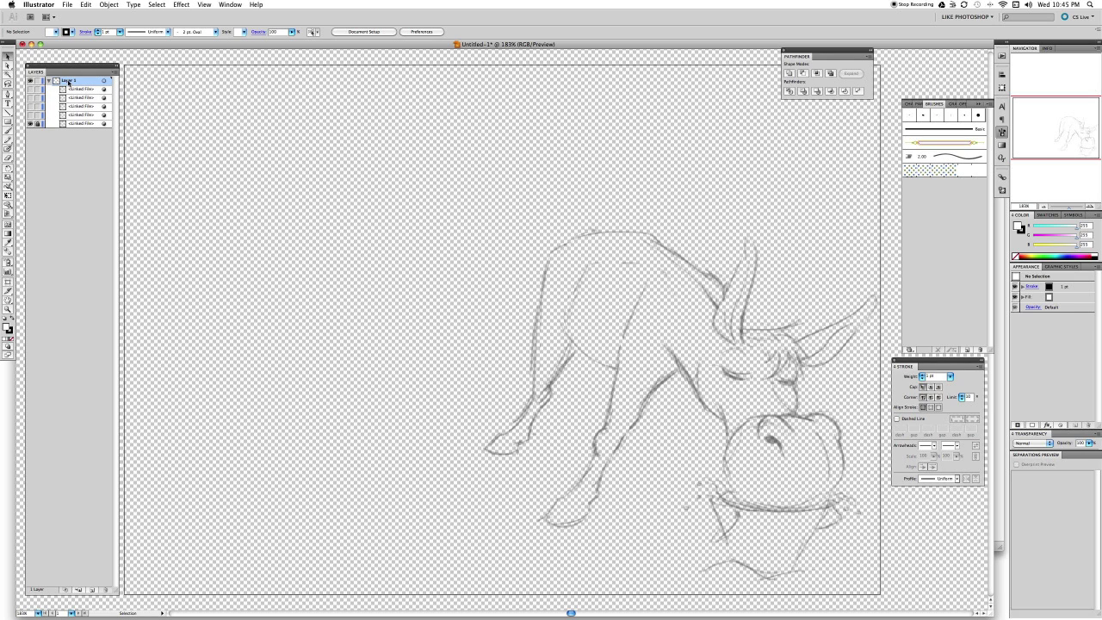
left_click(37, 81)
Add a new layer above Layer 1 and draw a white rectangle without stroke over the whole artboard, about 974 by 680 px.
key("super+l")
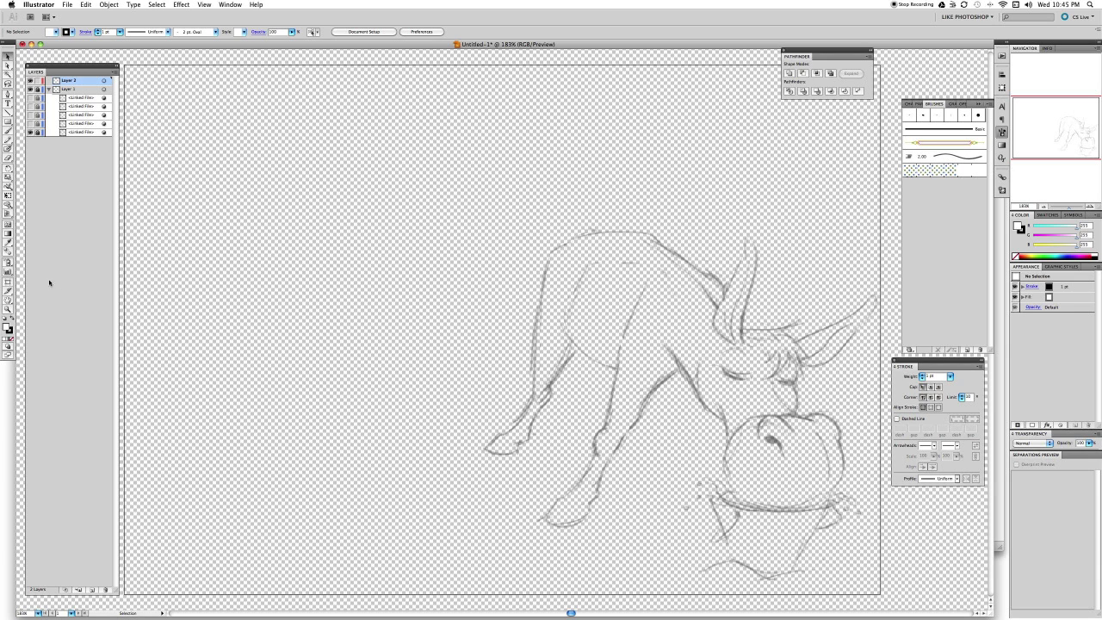
left_click(12, 332)
left_click(13, 339)
left_click(7, 328)
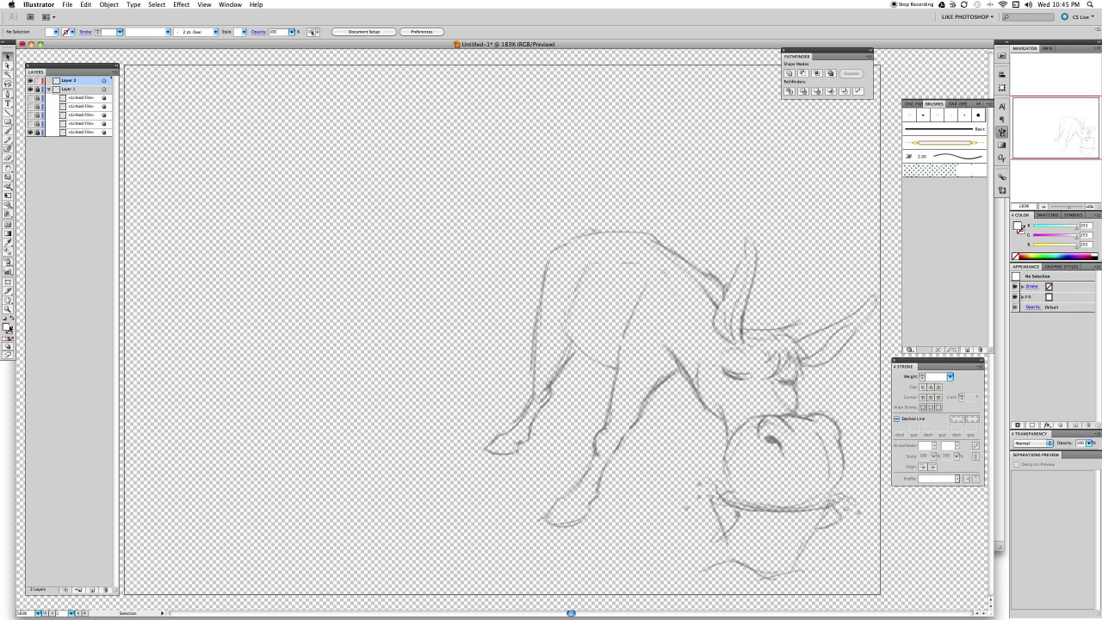
key("m")
mouse_move(120, 62)
left_mouse_down()
mouse_move(229, 155)
mouse_move(783, 477)
mouse_move(887, 596)
left_mouse_up()
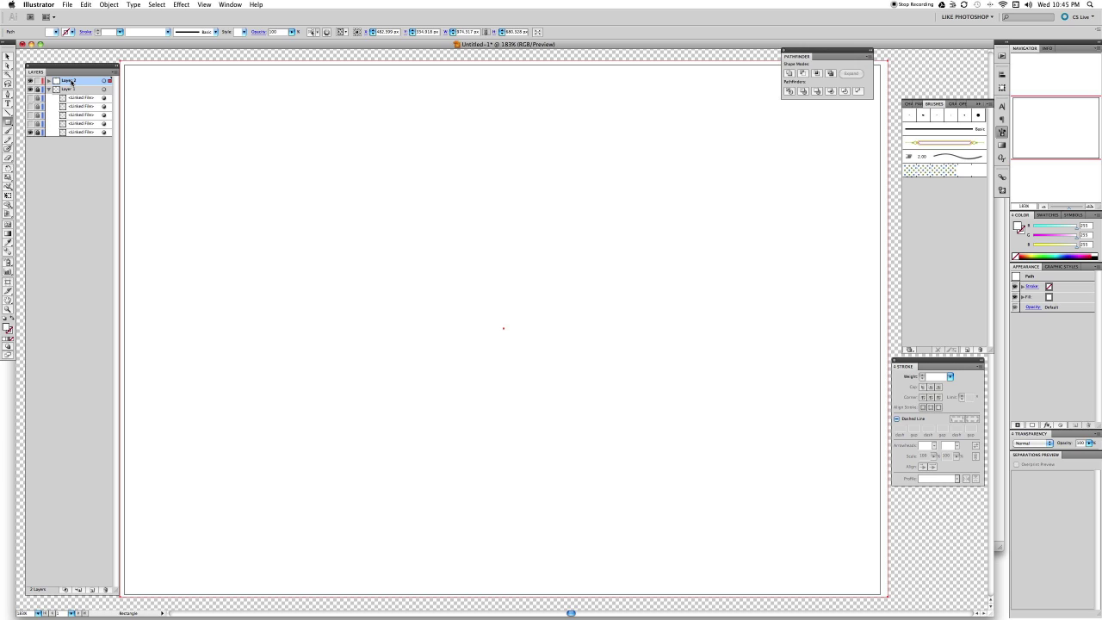
Move Layer 2 with the white rectangle below Layer 1 and lock it.
left_click_drag(72, 82, 67, 144)
left_click(38, 89)
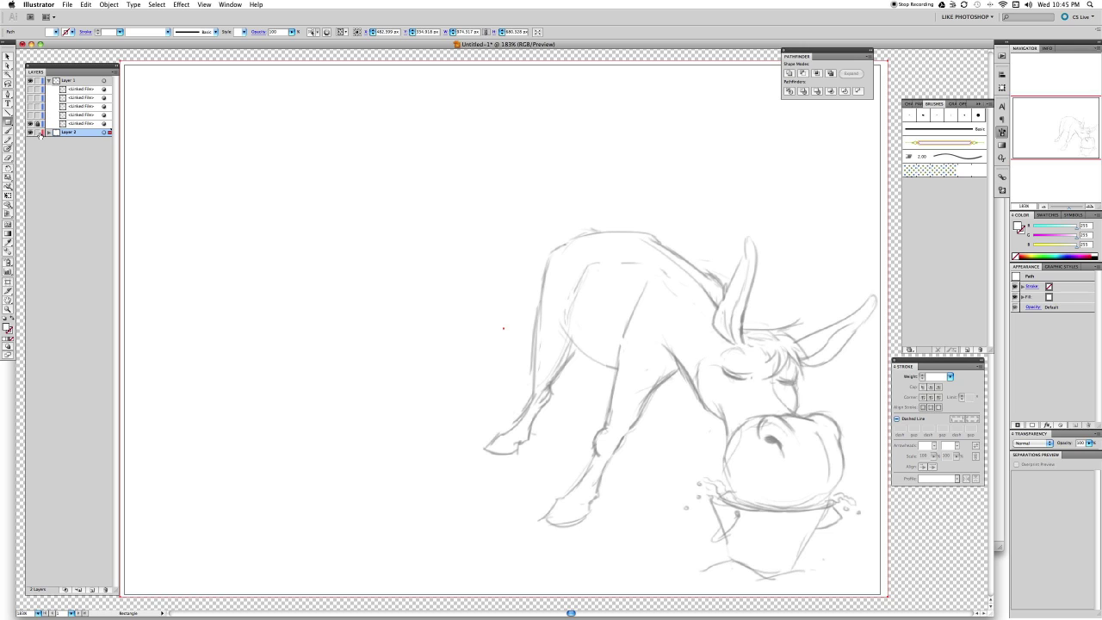
left_click(38, 132)
left_click(48, 80)
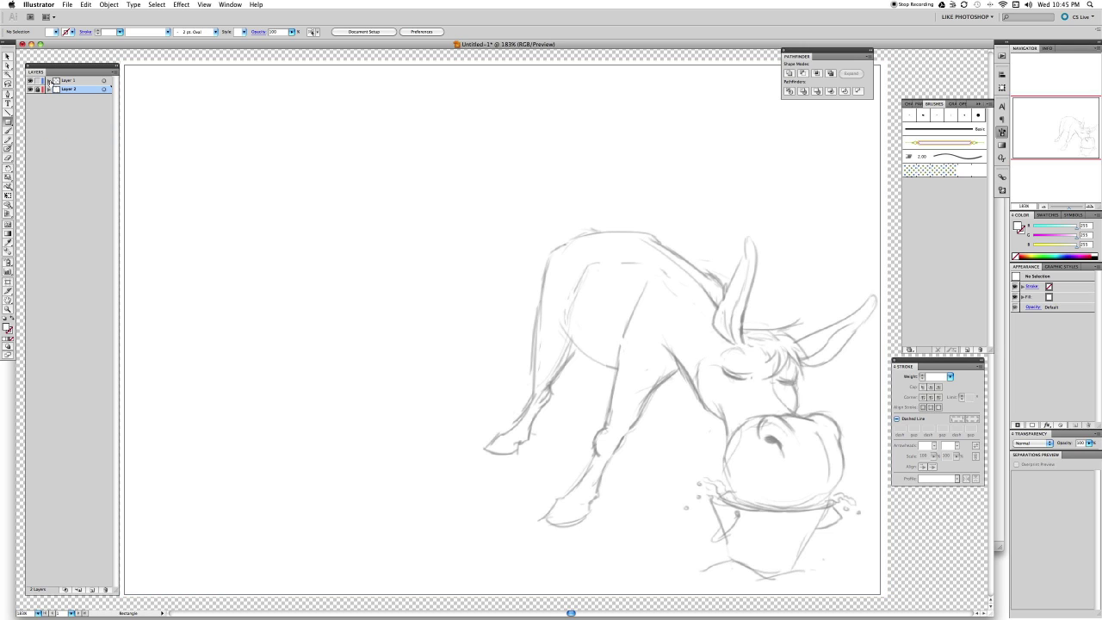
left_click(49, 81)
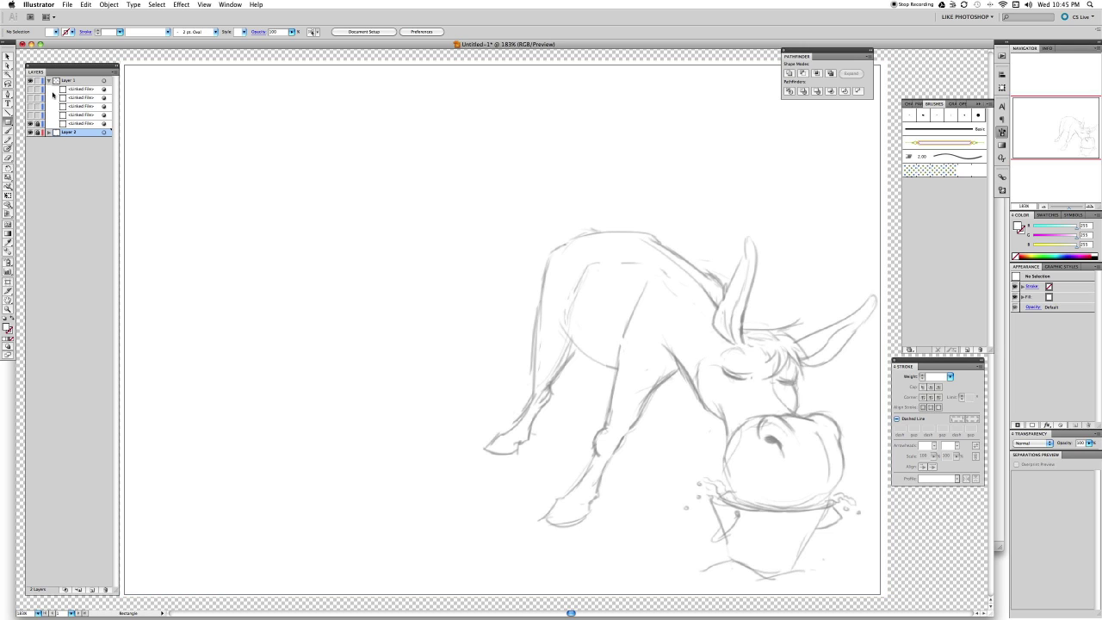
Add a new layer above Layer 1 and name it donkey-1.
left_click(75, 80)
key("super+l")
double_click(68, 81)
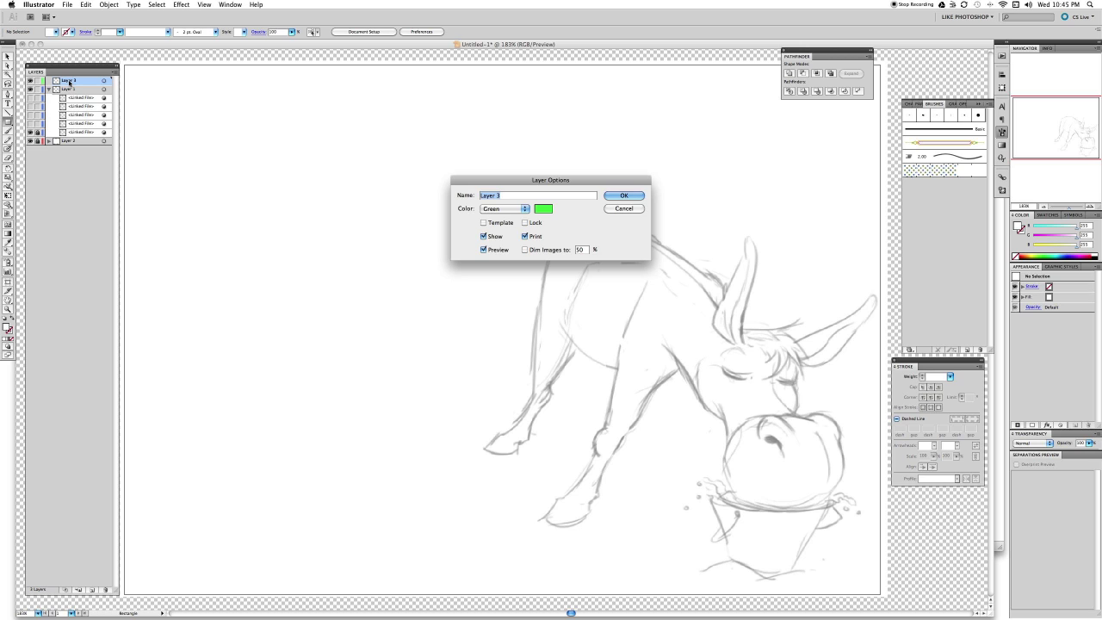
type("donkey-1")
key("Return")
Open the user-defined brush library Juan-brushes-2 and choose its first tapered art brush for the Paintbrush.
key("h")
left_click_drag(454, 198, 364, 175)
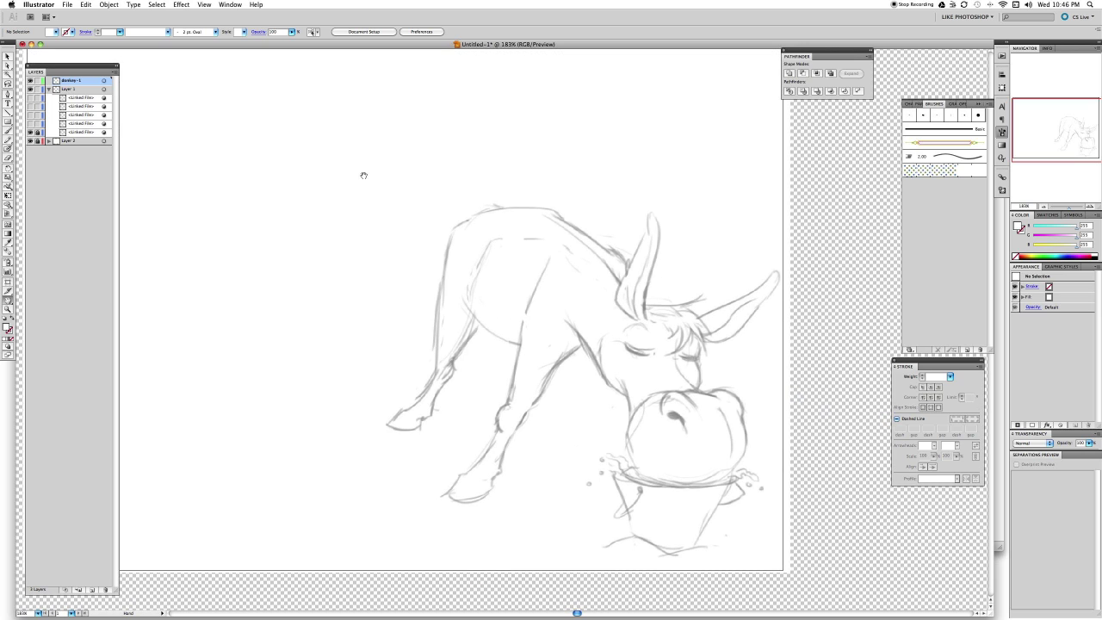
key("b")
left_click(1002, 131)
left_click(1001, 132)
left_click(989, 104)
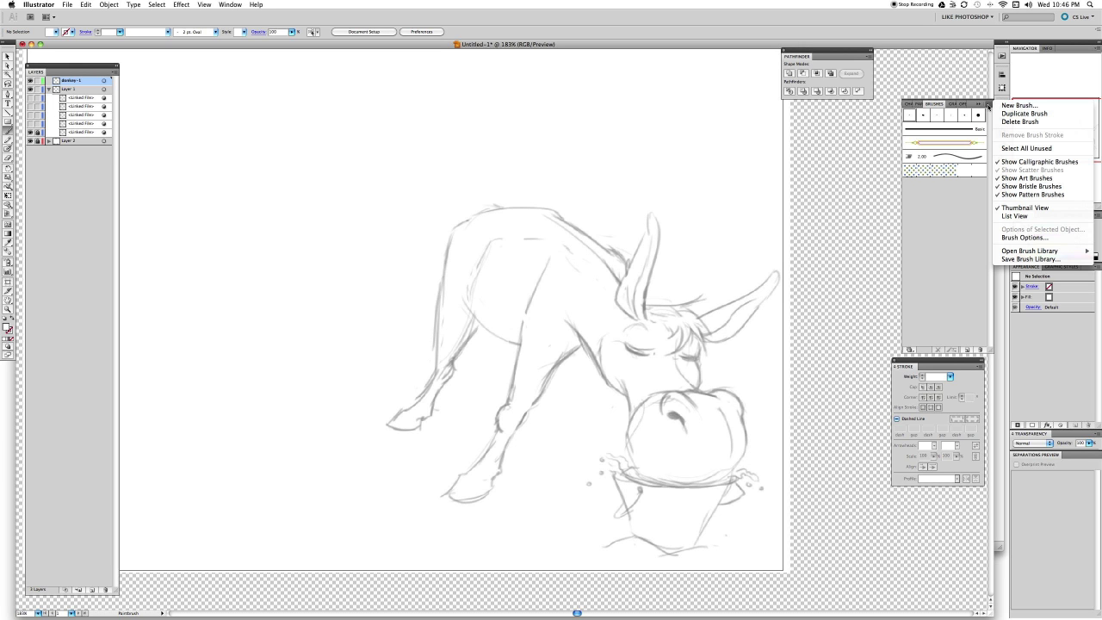
mouse_move(1012, 255)
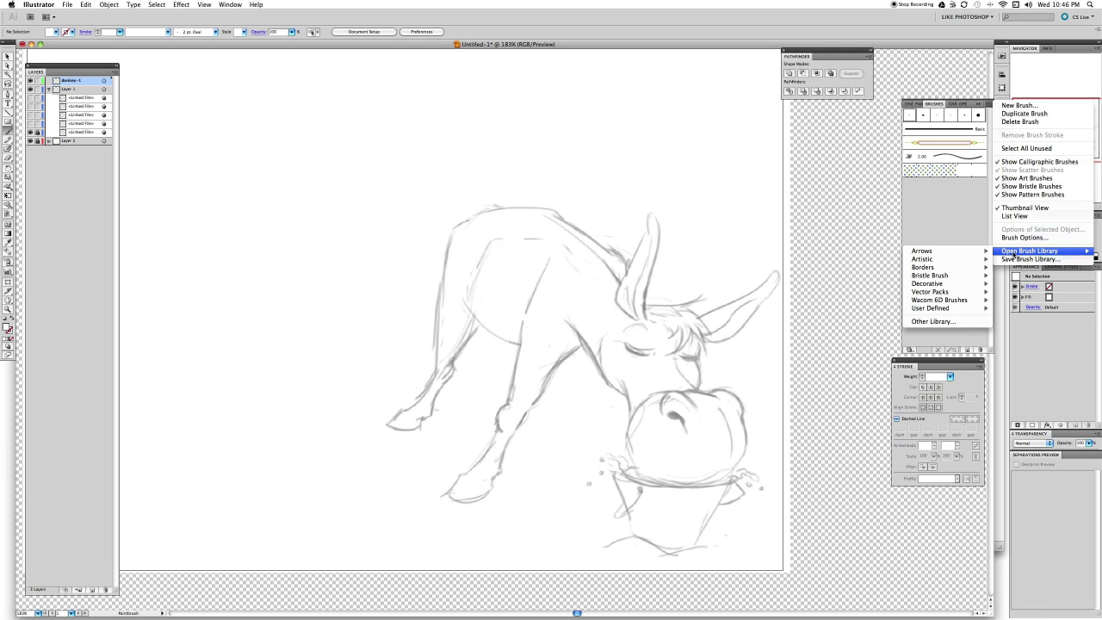
mouse_move(953, 308)
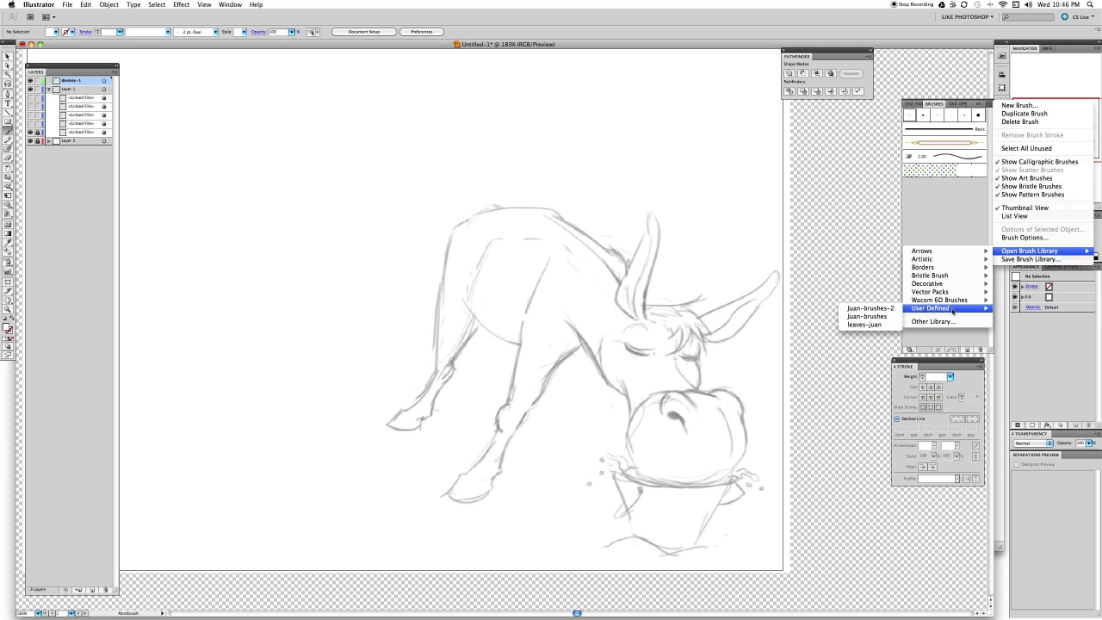
left_click(886, 309)
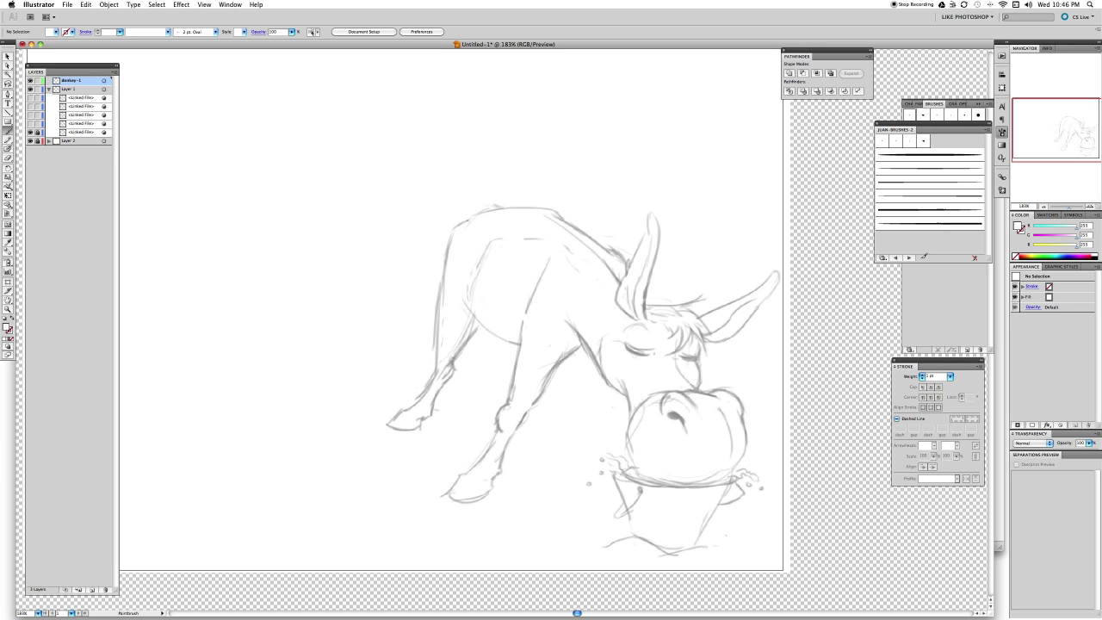
left_click(924, 160)
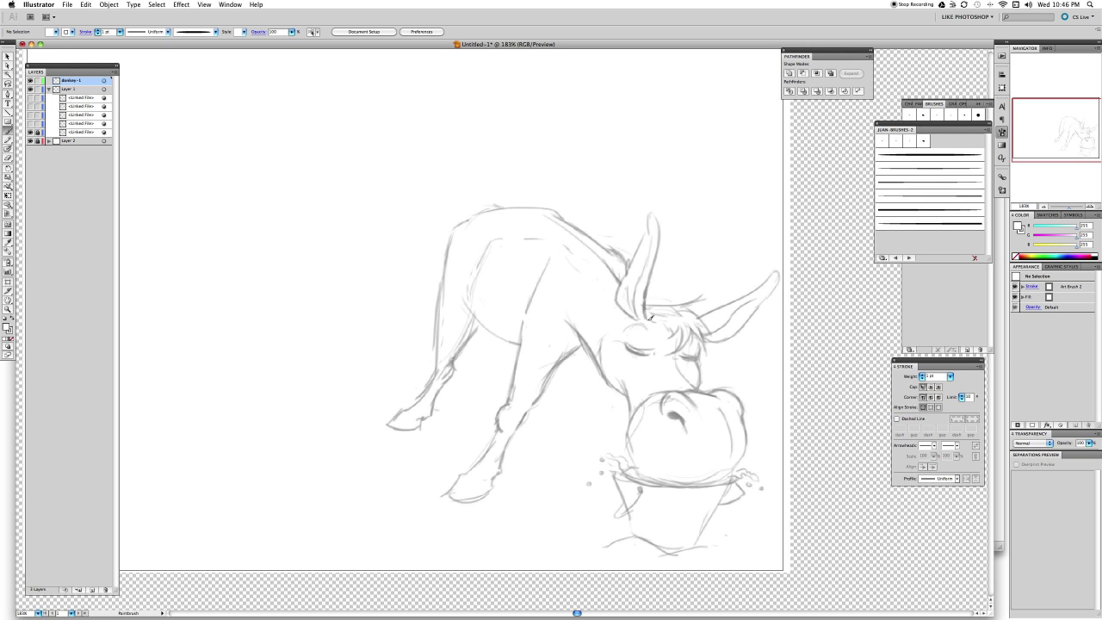
Set the Paintbrush to no fill and a near-black stroke colour, #020202.
key("slash")
key("v")
key("ctrl+z")
key("b")
left_click(14, 340)
double_click(12, 332)
left_click_drag(439, 285, 435, 288)
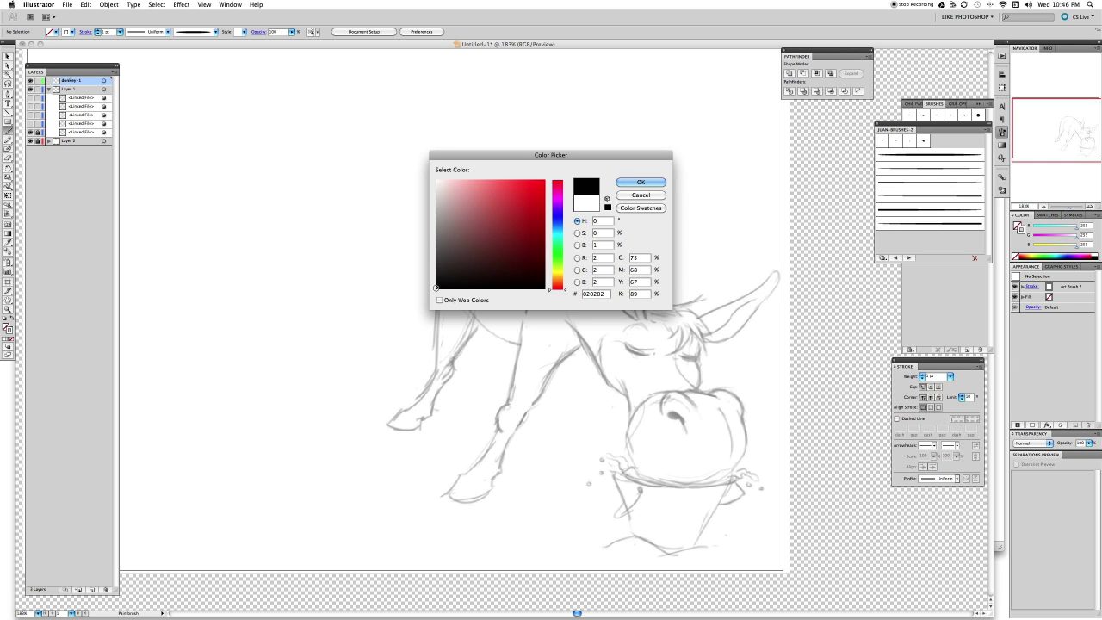
left_click(637, 182)
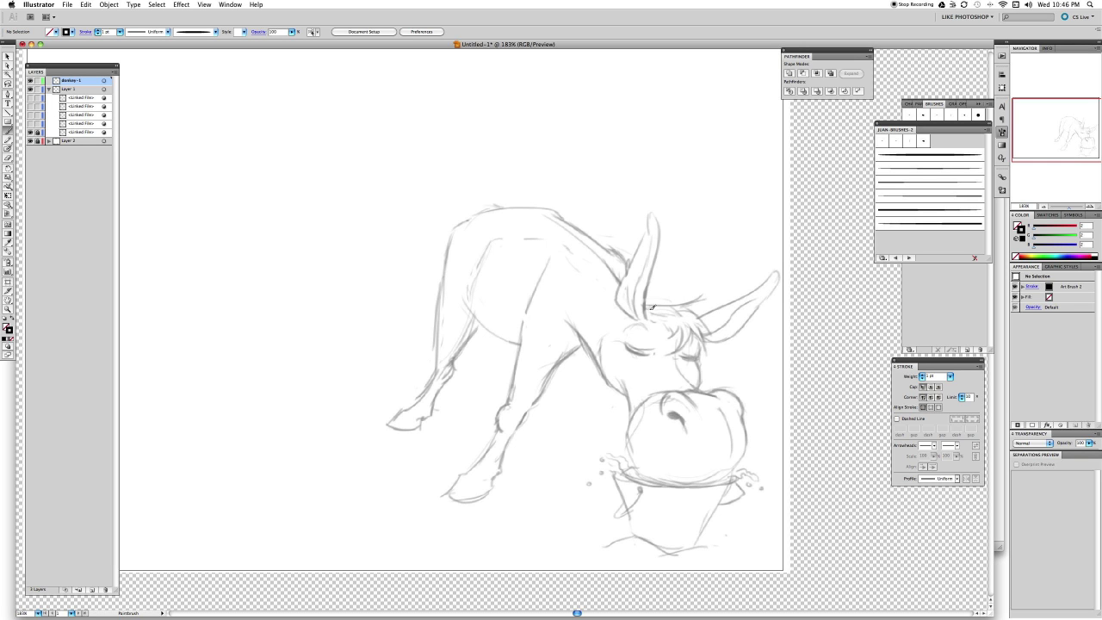
Paint the inner edge of the donkey's upright ear, from its base to the tip, and adjust the stroke's end points to the sketch.
left_click_drag(649, 317, 654, 226)
key("a")
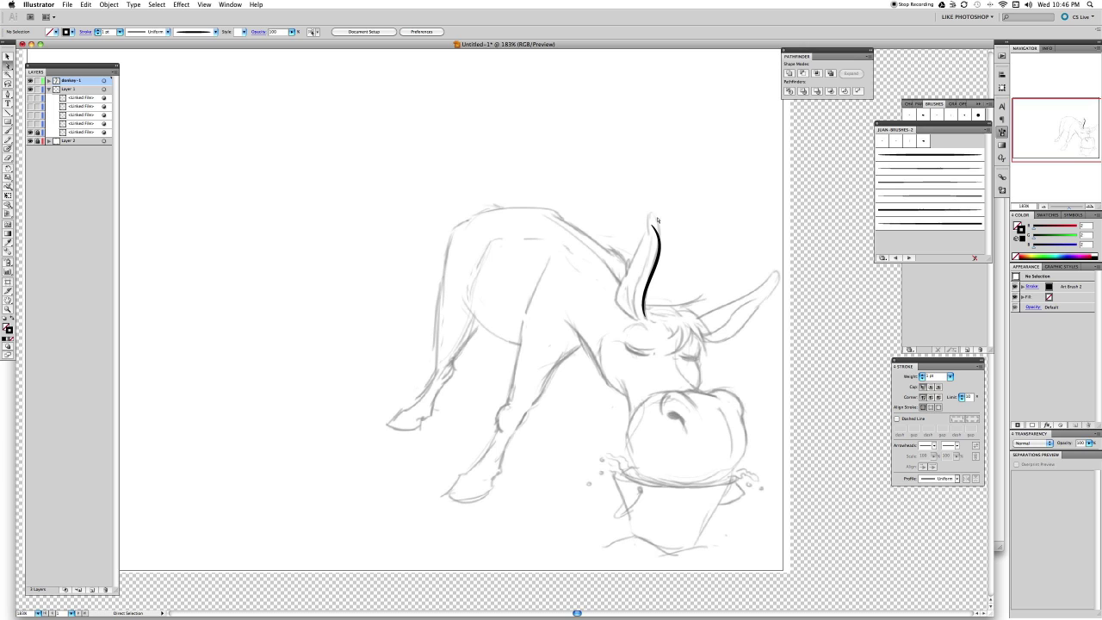
left_click(652, 231)
left_click(681, 229)
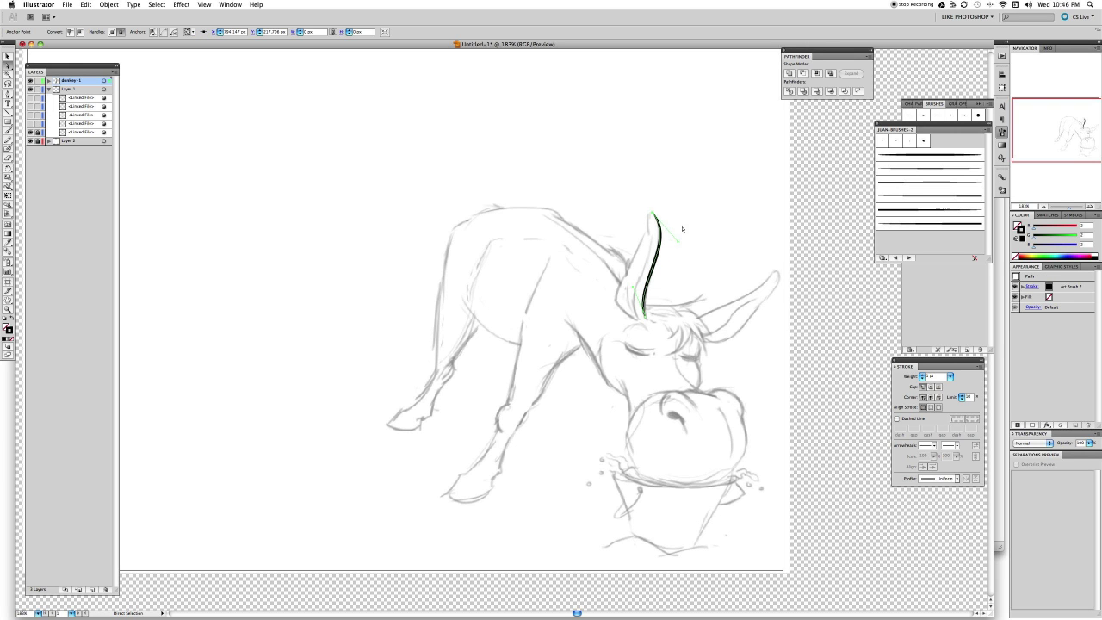
left_click(652, 316)
left_click(617, 289)
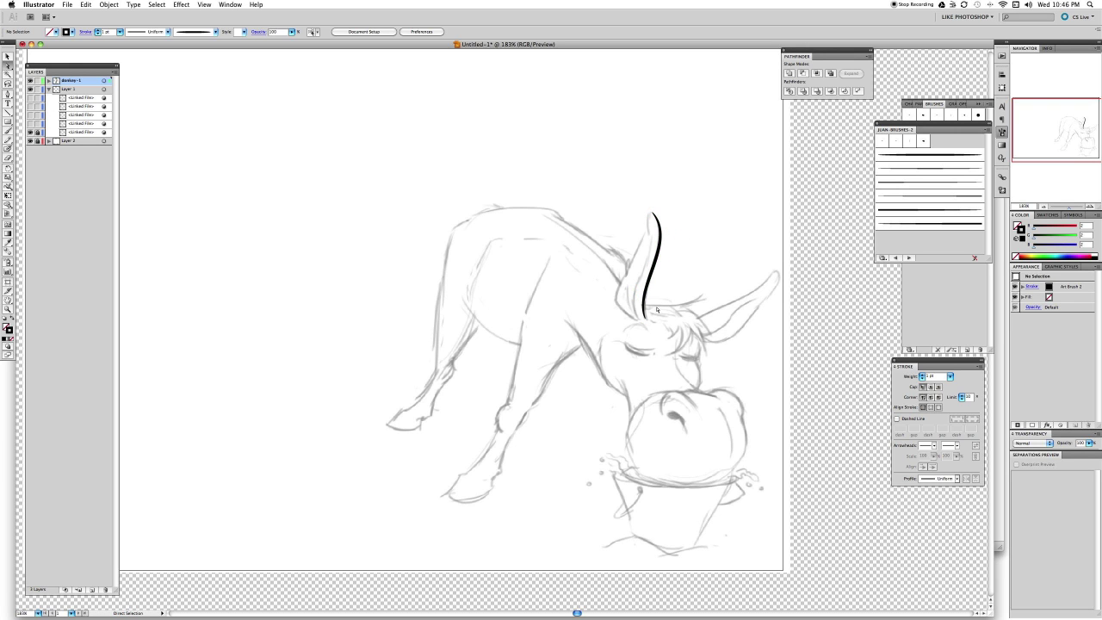
key("b")
mouse_move(637, 315)
left_mouse_down()
mouse_move(618, 301)
mouse_move(657, 210)
left_mouse_up()
key("ctrl+z")
Trace the opposite edge of the upright ear with the Pen tool from base to tip and apply the first tapered art brush.
key("p")
left_click(615, 297)
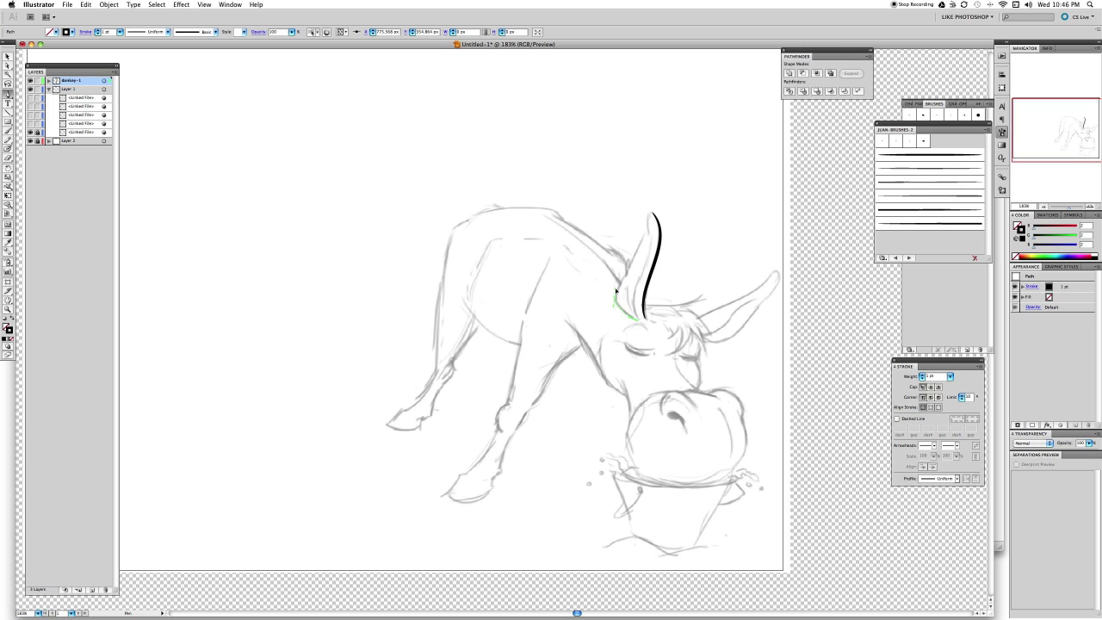
left_click(652, 216)
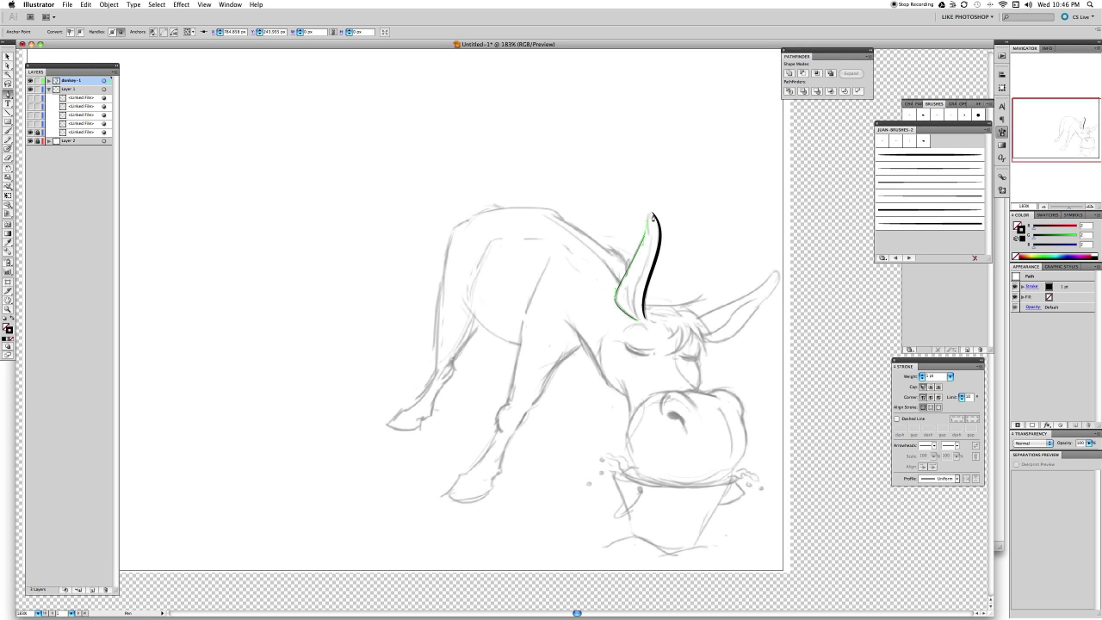
left_click(913, 156)
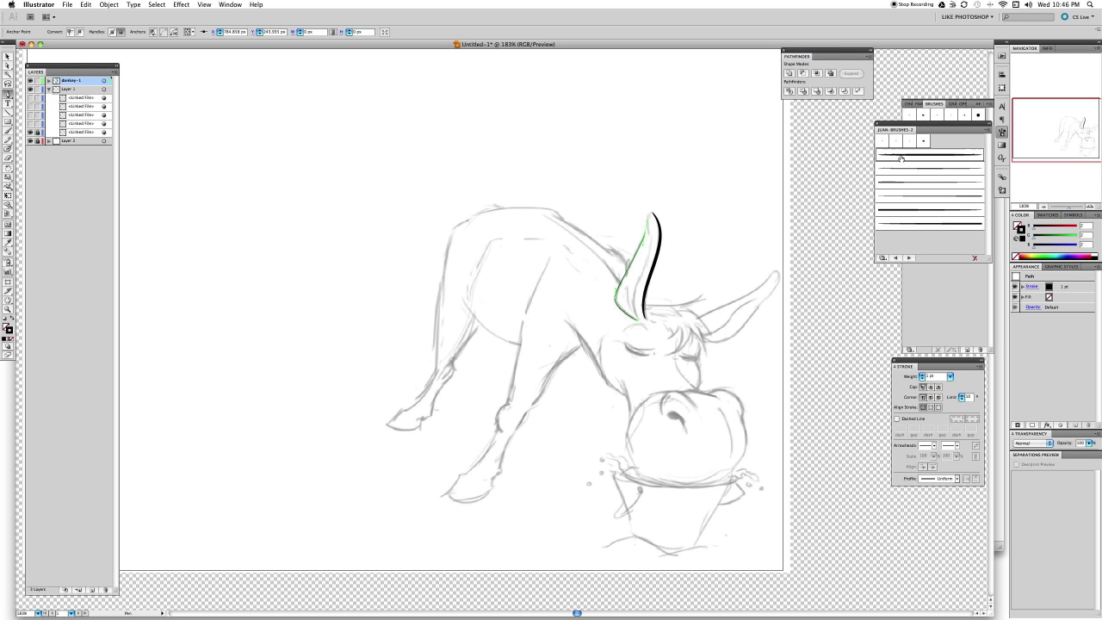
left_click(677, 244, "super")
Paint the curved tip joining both edges of the upright ear and adjust its anchor points.
key("b")
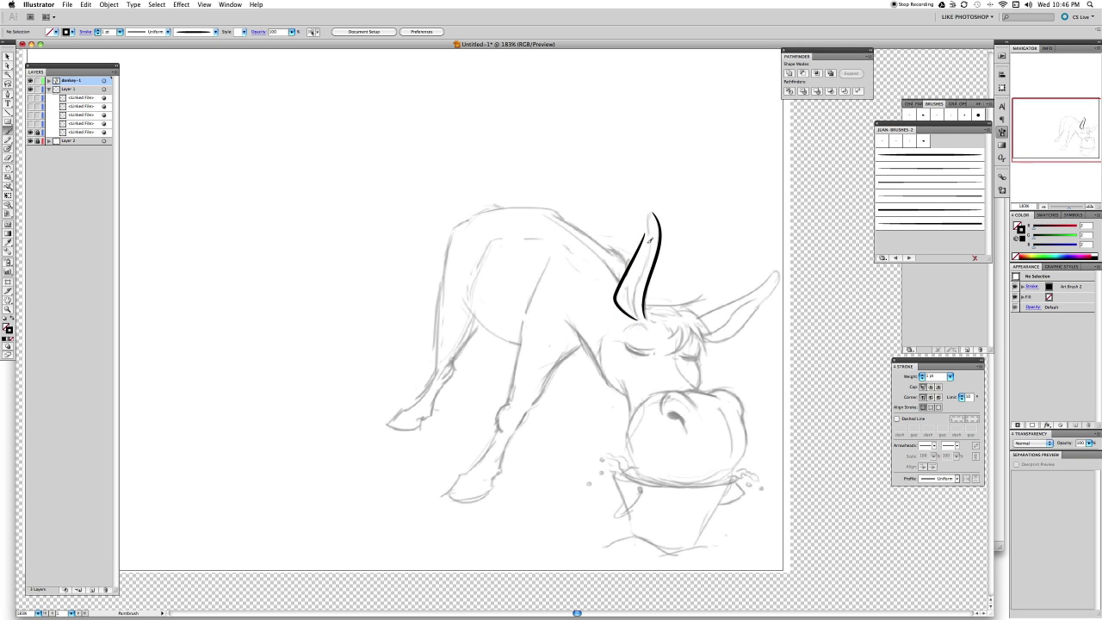
left_click_drag(649, 233, 662, 219)
key("super+z")
left_click_drag(643, 229, 660, 232)
key("a")
left_click(659, 226)
left_click(660, 215)
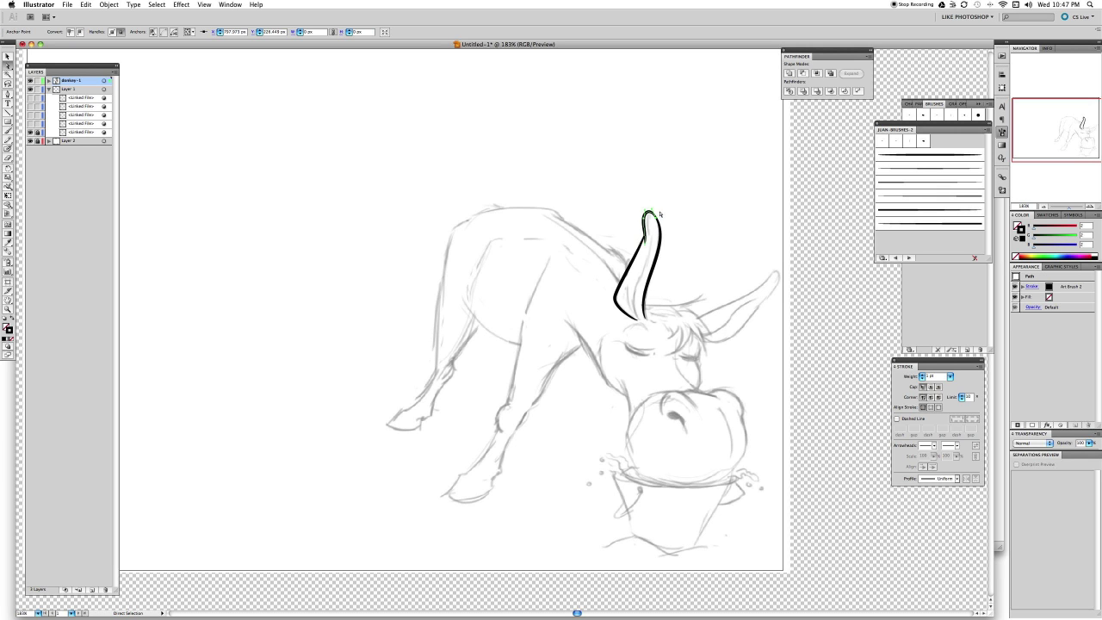
key("shift+super+a")
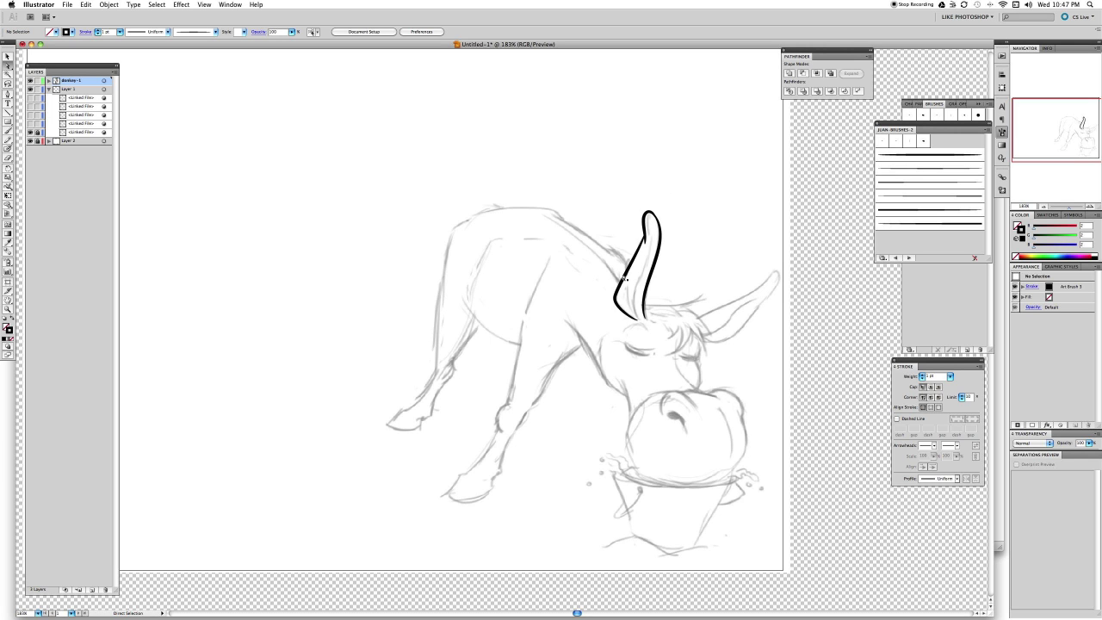
Paint the fold line inside the upright ear and set the ear tip's stroke weight to 0.5 pt.
key("b")
key("a")
left_click(646, 217)
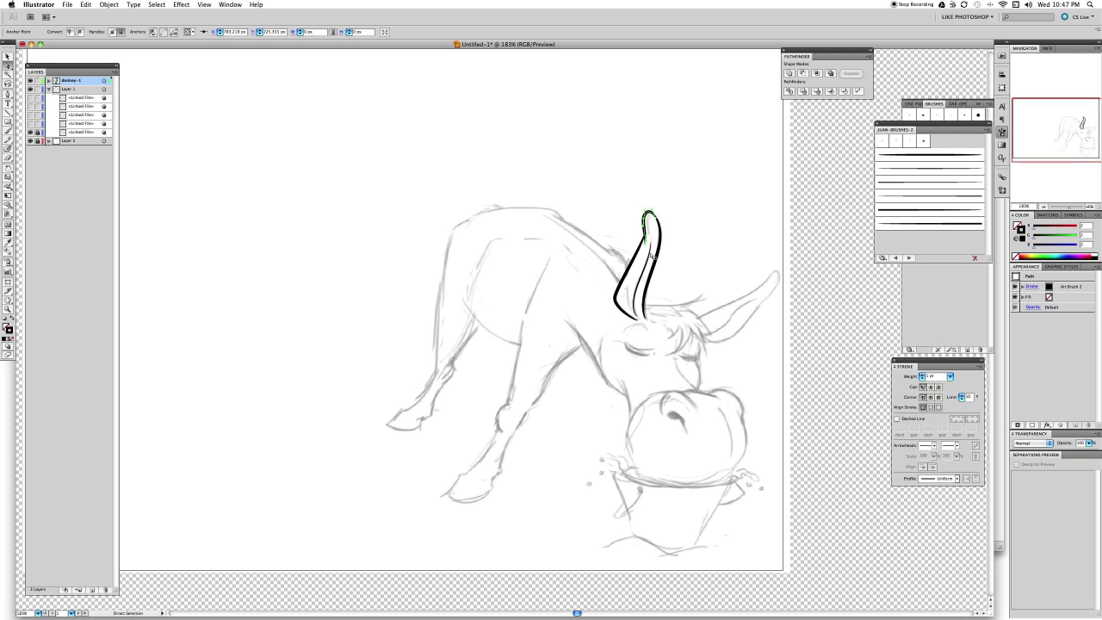
left_click(950, 376)
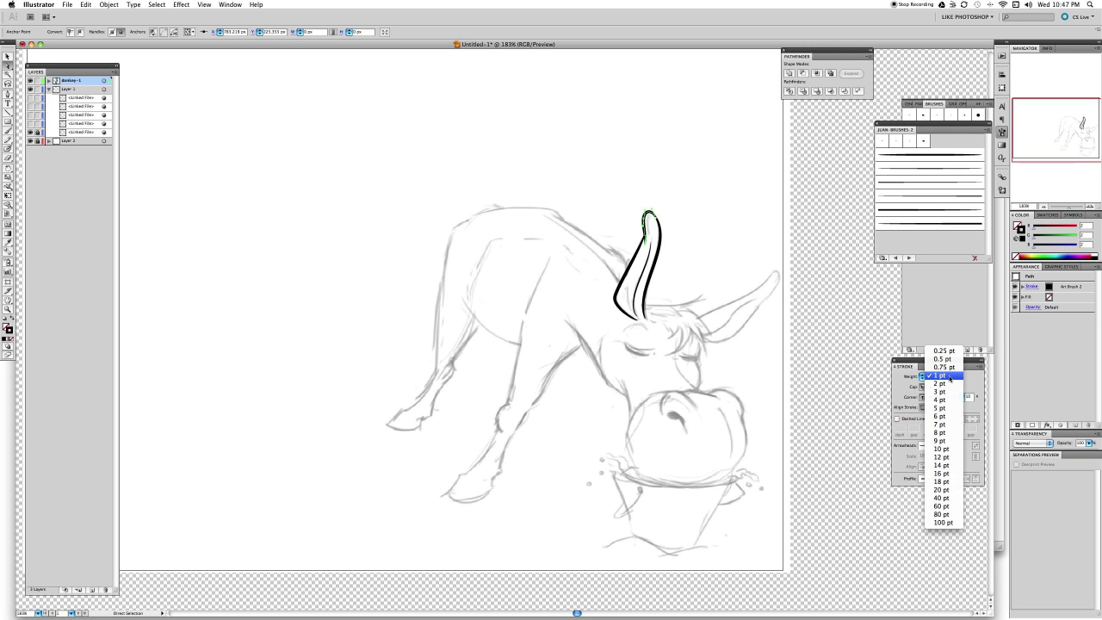
left_click(947, 359)
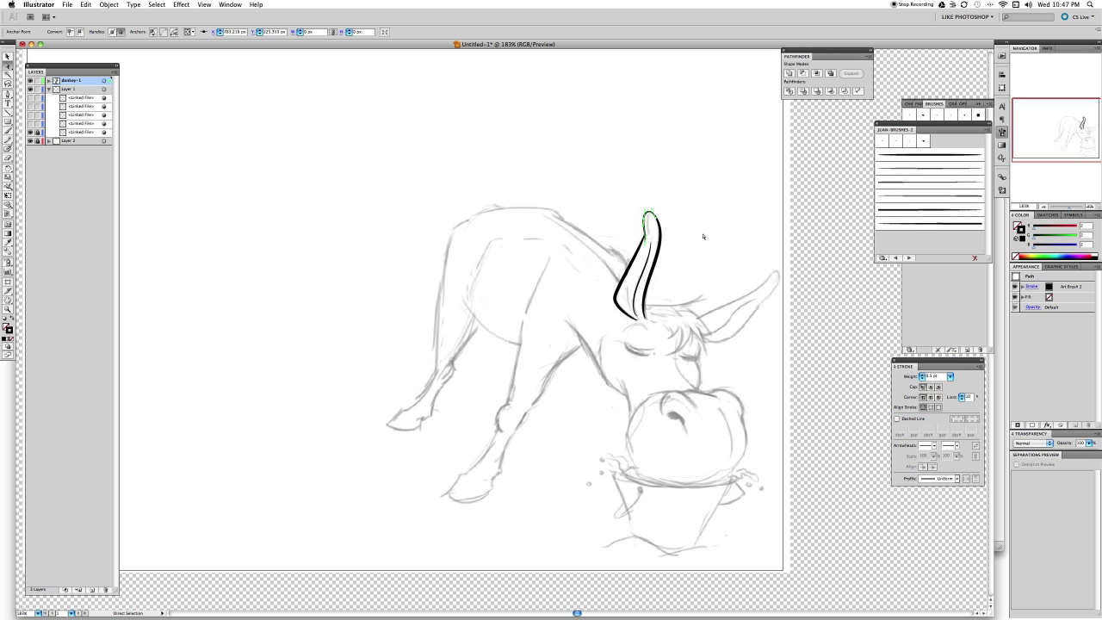
left_click(660, 243)
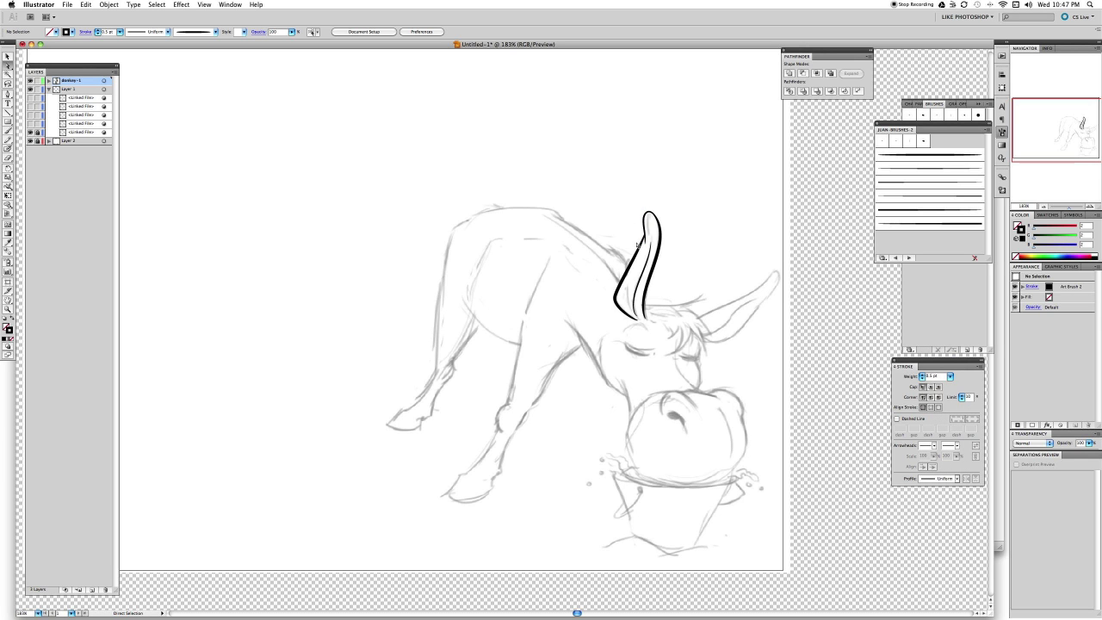
Trace the curved hair line from the upright ear's base across the head with the Pen tool and apply a thin art brush.
key("p")
left_click(643, 305)
left_click_drag(697, 304, 713, 288)
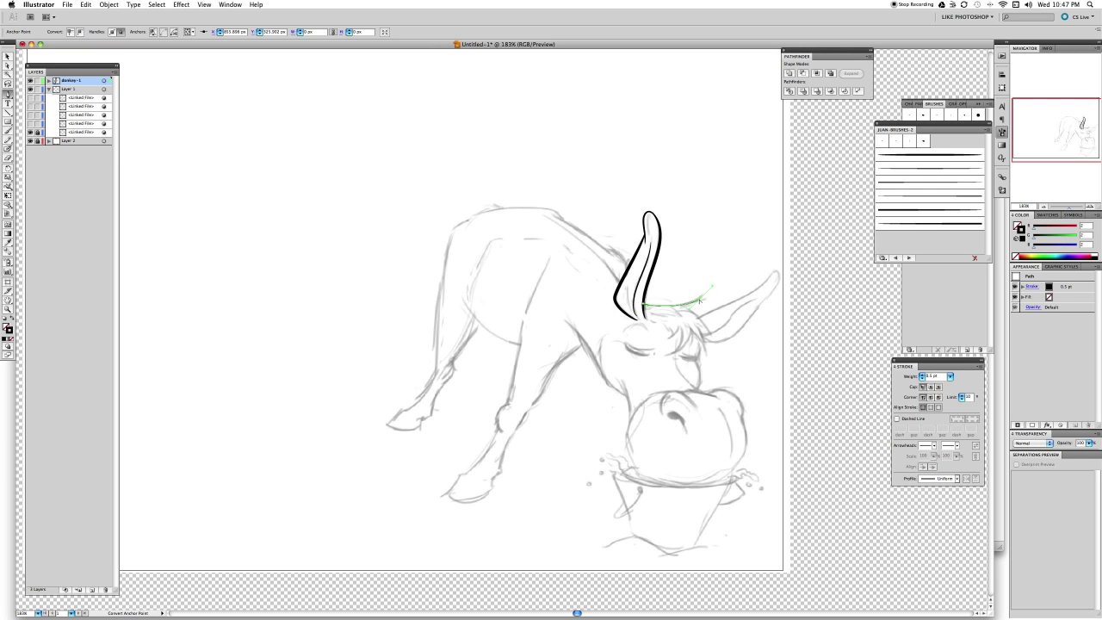
left_click(685, 312)
left_click(915, 176)
key("a")
key("super+shift+a")
Paint the pointed forelock strands above the donkey's eyes with a thin art brush and adjust their anchor points.
left_click(918, 161)
key("b")
left_click_drag(668, 325, 696, 329)
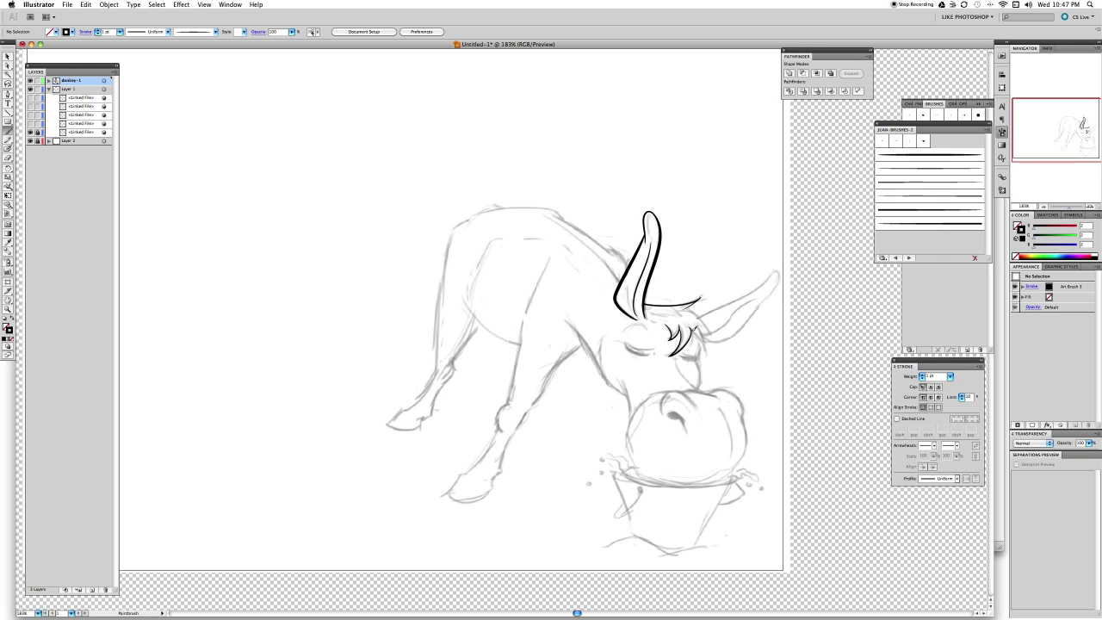
key("a")
left_click(680, 332)
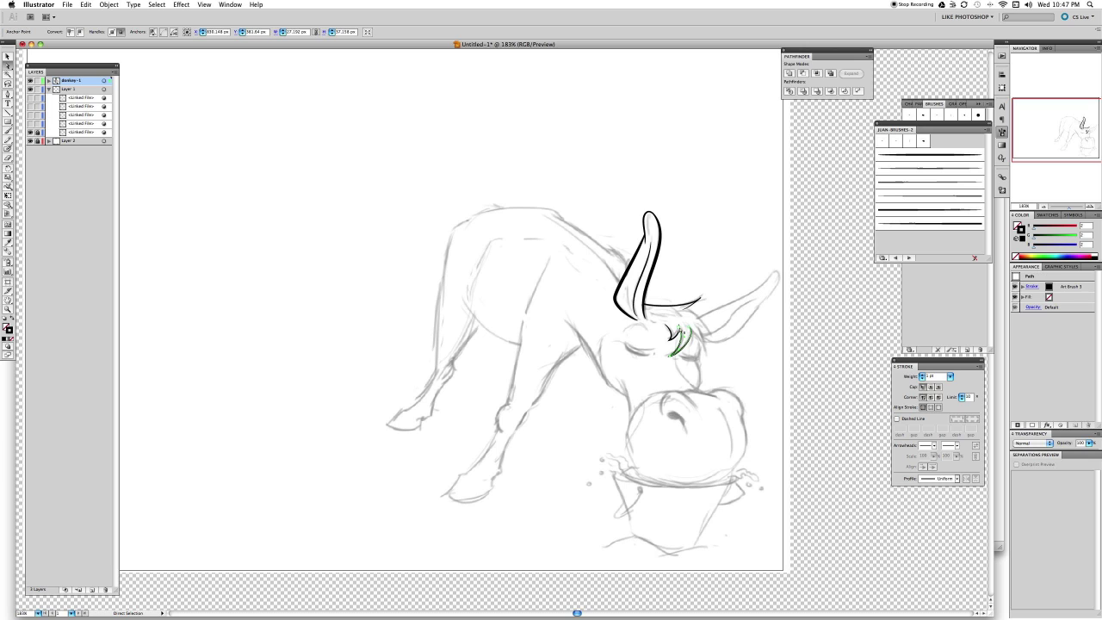
left_click(695, 329)
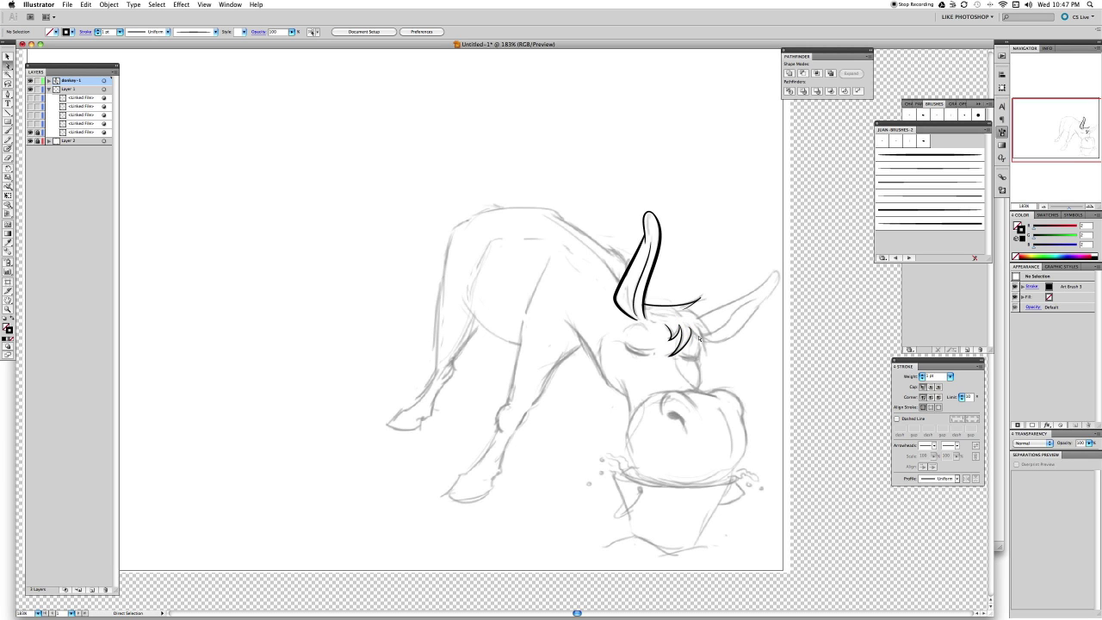
Paint the remaining forelock strands towards the far ear, redoing the first attempt, and adjust their anchor points to the sketch.
key("b")
left_click_drag(692, 327, 706, 353)
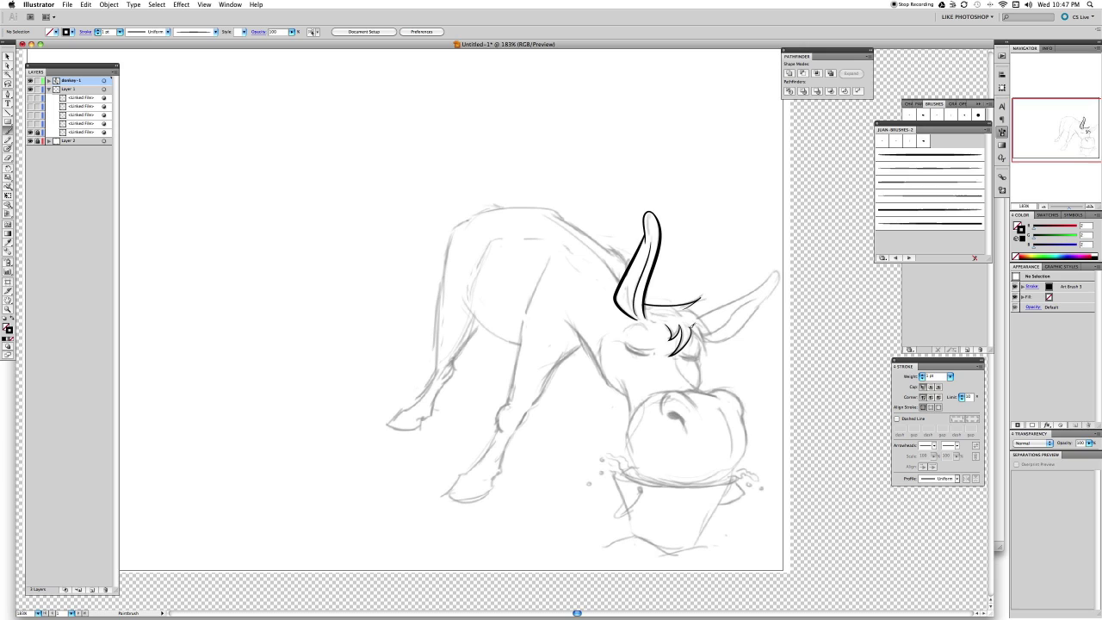
key("super+z")
left_click_drag(694, 331, 706, 353)
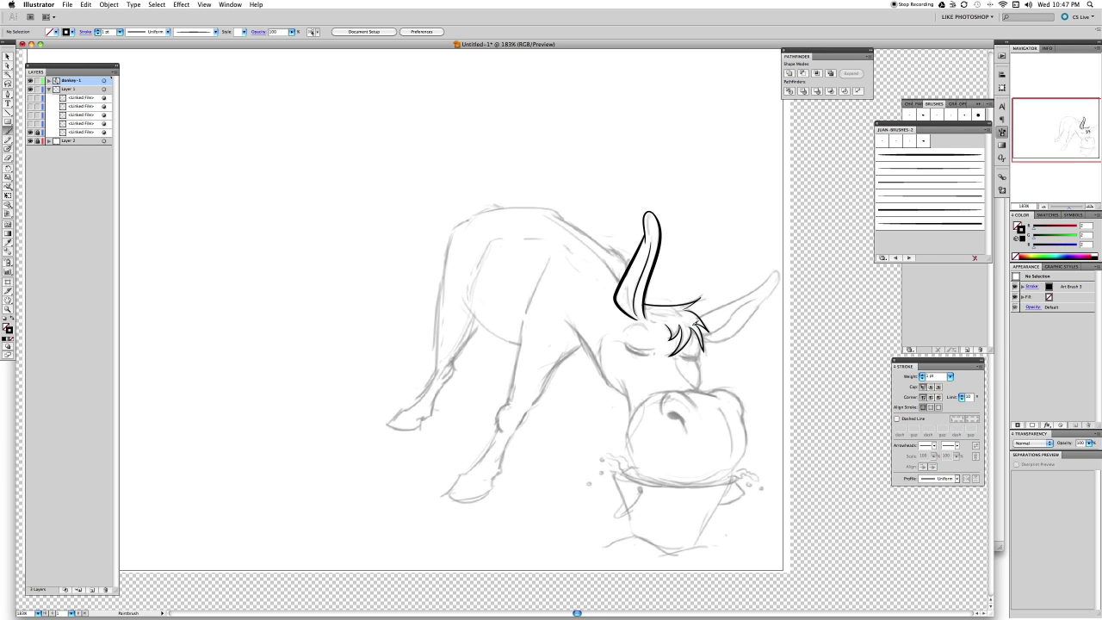
key("a")
left_click(697, 312)
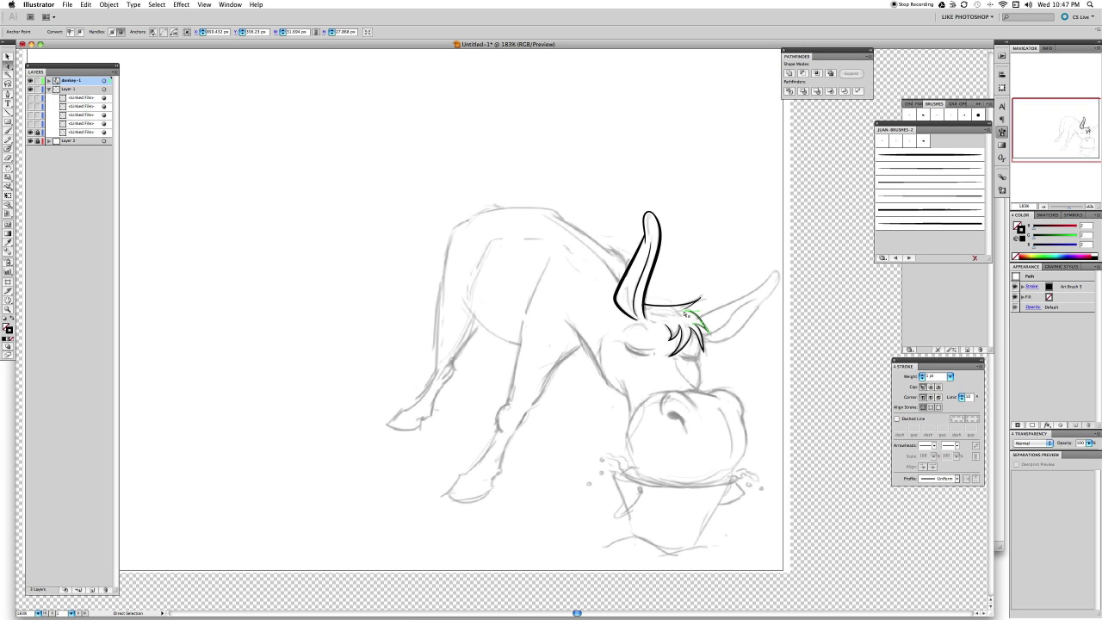
left_click(701, 324)
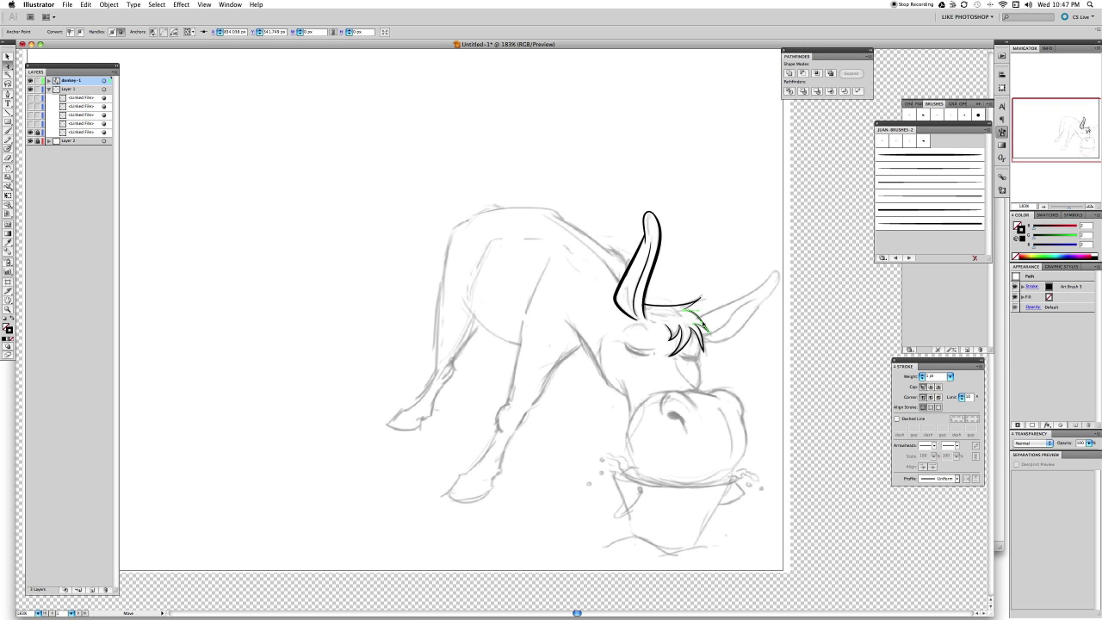
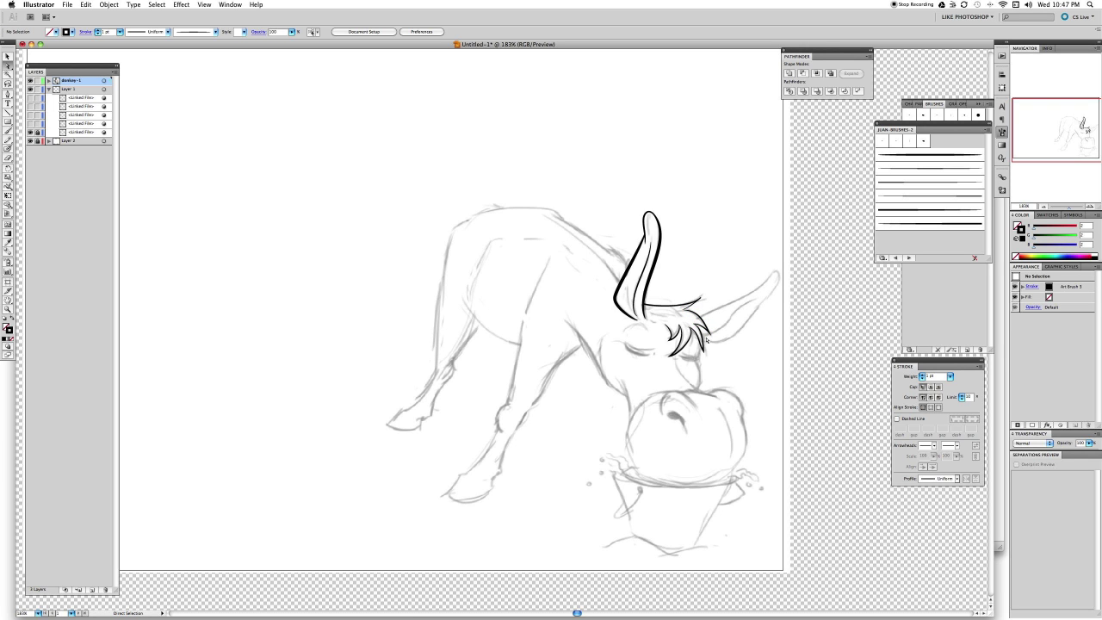
left_click(702, 346)
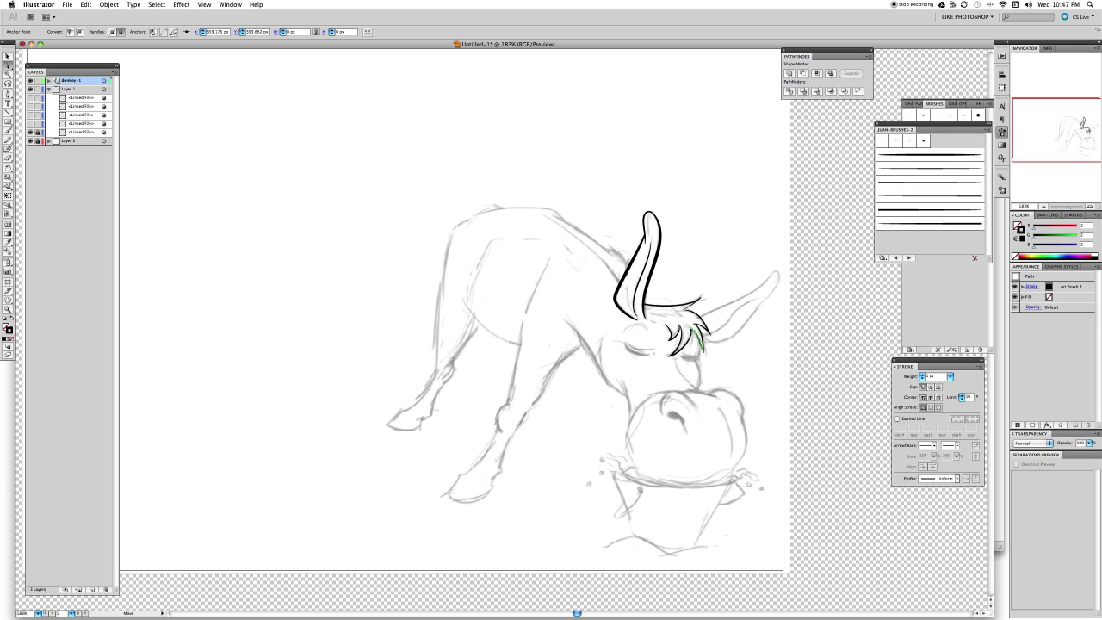
Fine-tune the anchor points of the forelock strand nearest the far ear to match the sketch.
left_click_drag(702, 347, 700, 342)
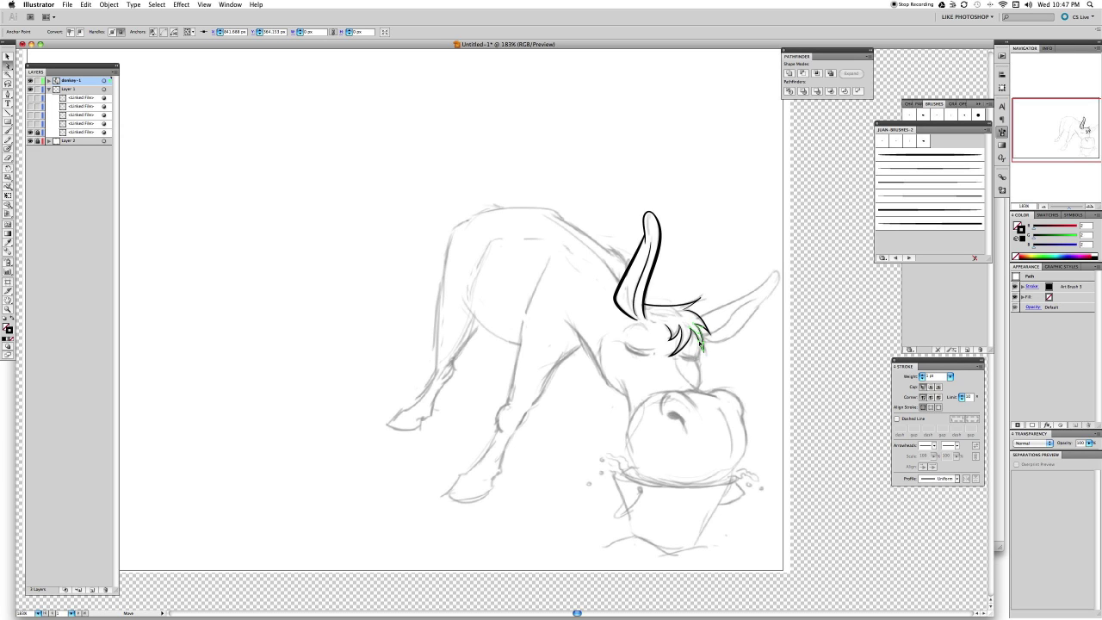
left_click(736, 278)
Trace the far ear's outline with the Pen tool, apply a thick art brush and adjust its base point at the forelock.
key("p")
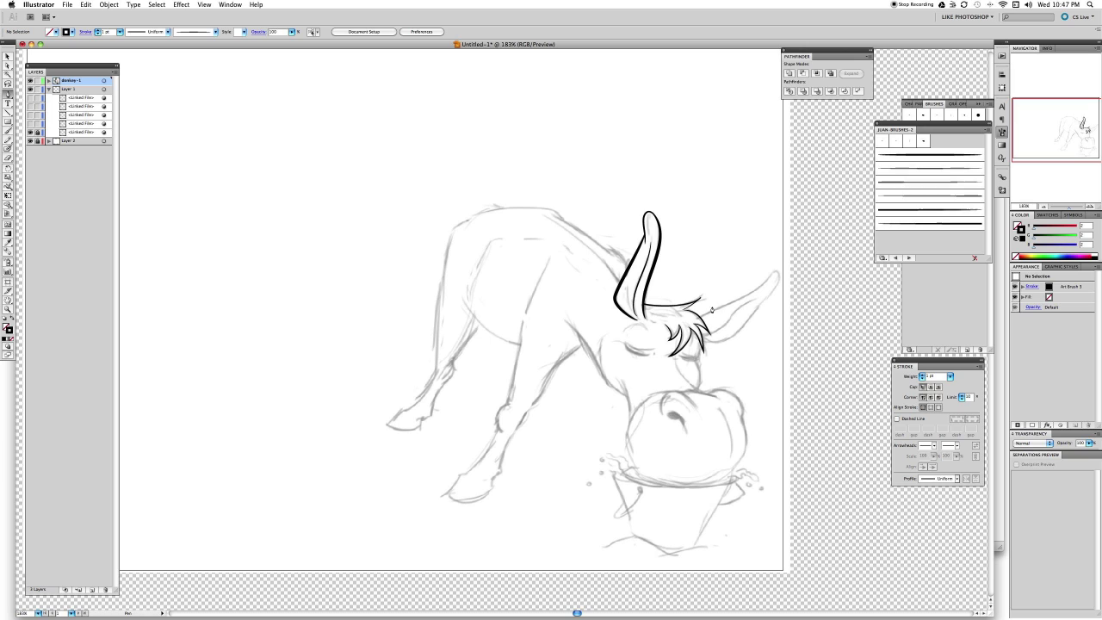
left_click(709, 315)
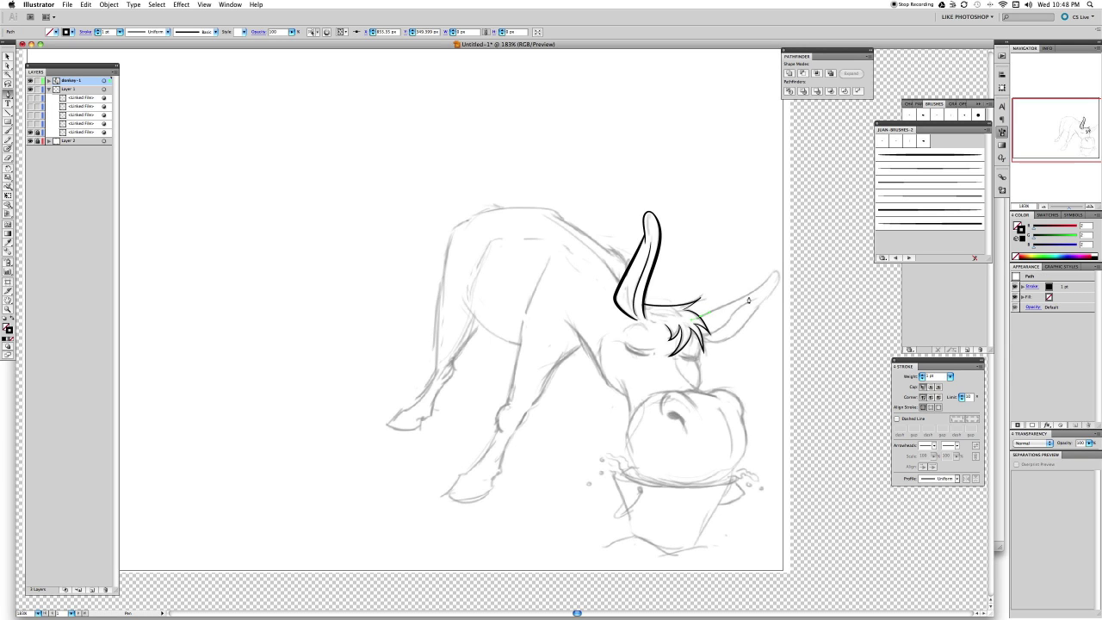
left_click_drag(771, 279, 772, 291)
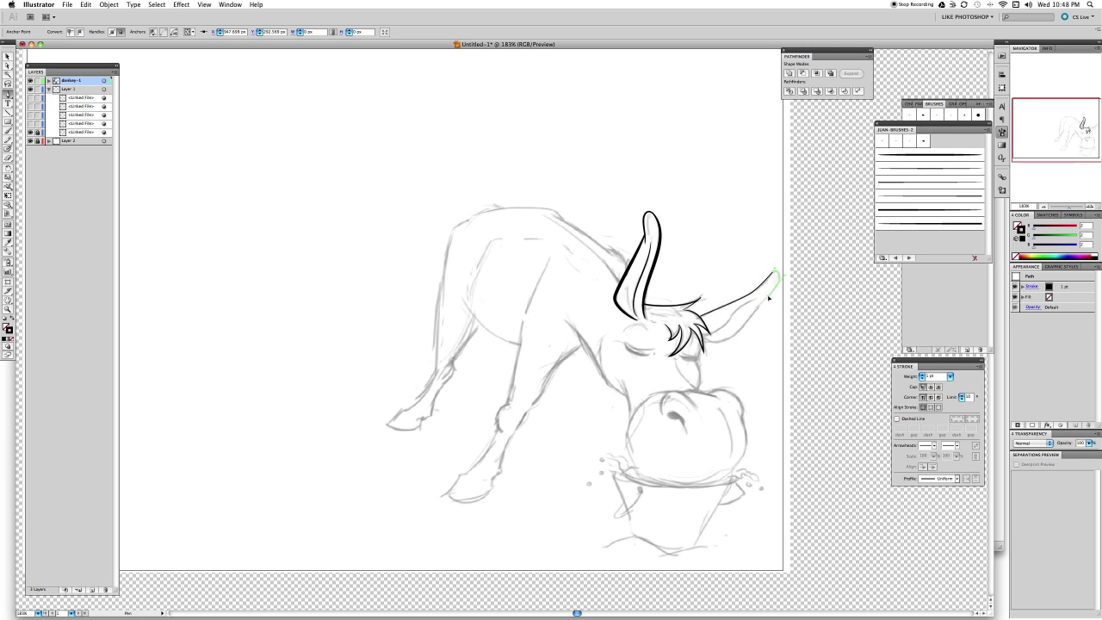
left_click(739, 335)
mouse_move(701, 341)
left_mouse_down()
mouse_move(688, 338)
mouse_move(690, 349)
left_mouse_up()
left_click(906, 210)
key("a")
left_click(759, 347)
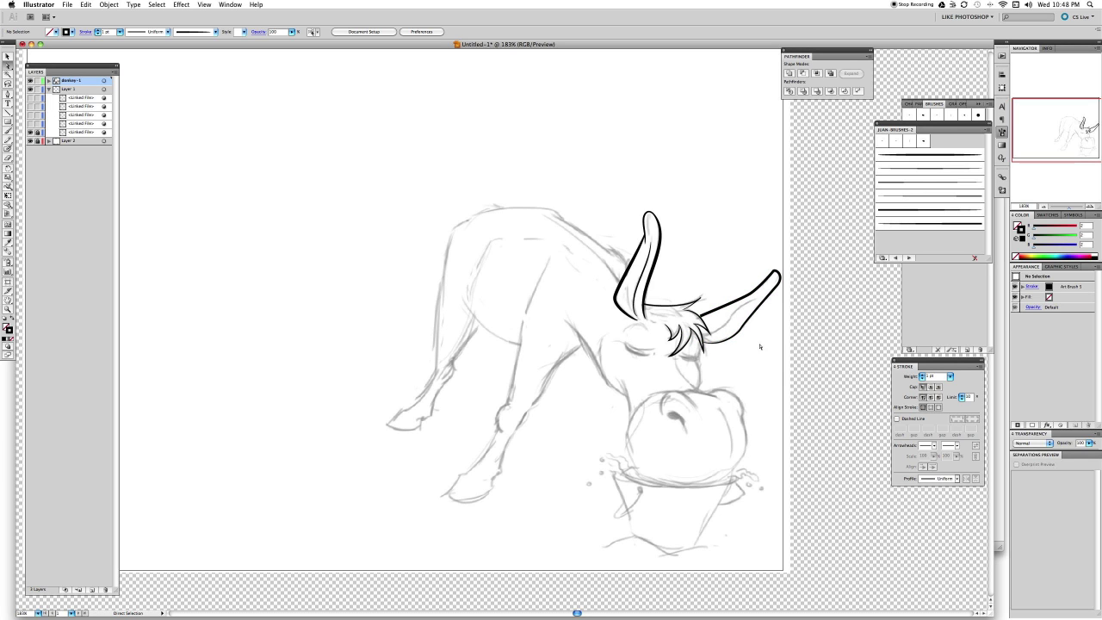
left_click(709, 309)
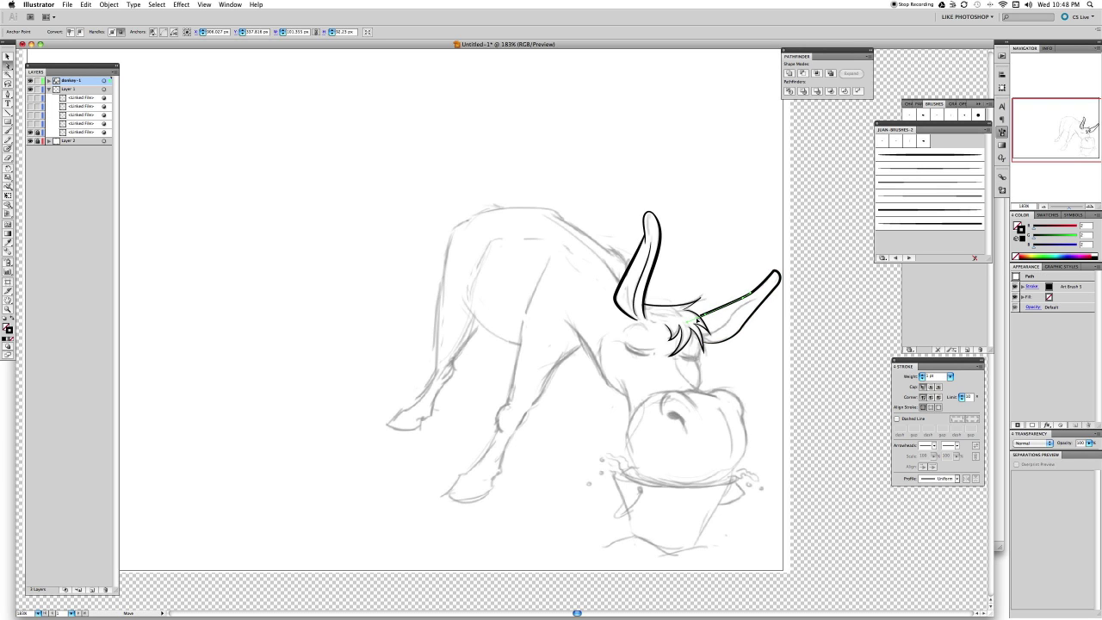
left_click(677, 317)
Paint the fold line inside the far ear with the Paintbrush and adjust its anchor points to the sketch.
key("b")
left_click_drag(711, 334, 740, 311)
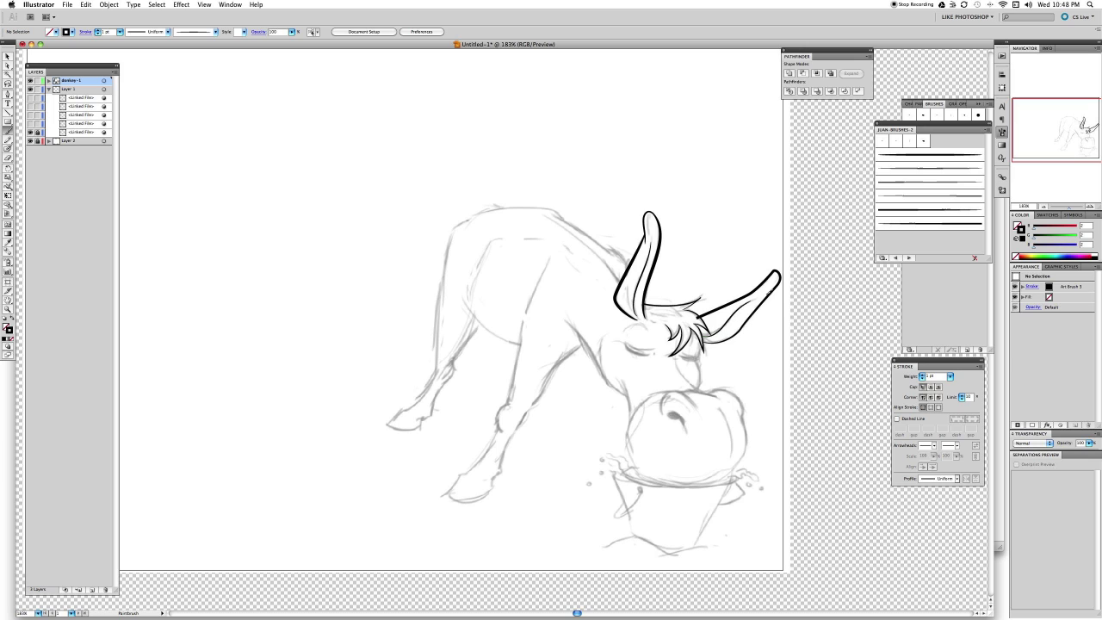
key("a")
left_click(725, 327)
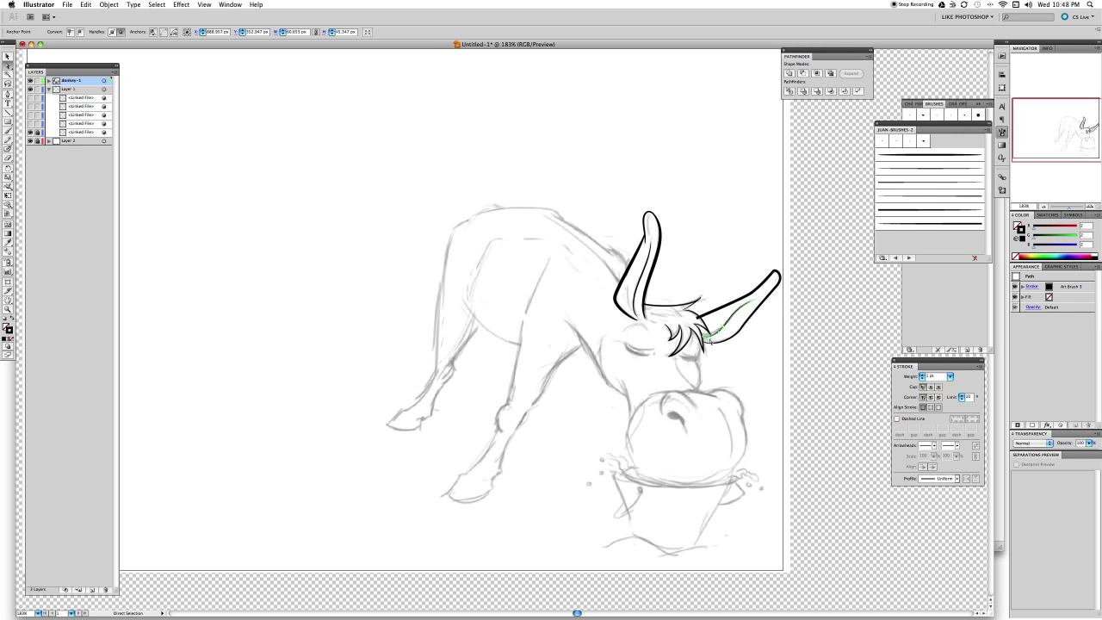
left_click(726, 323)
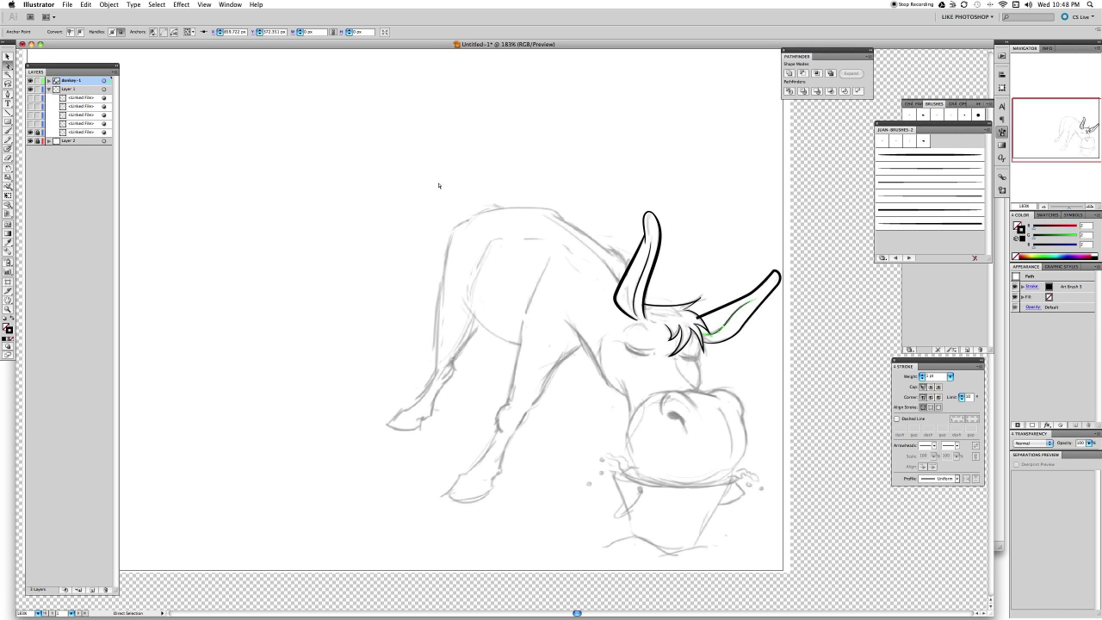
left_click(732, 357)
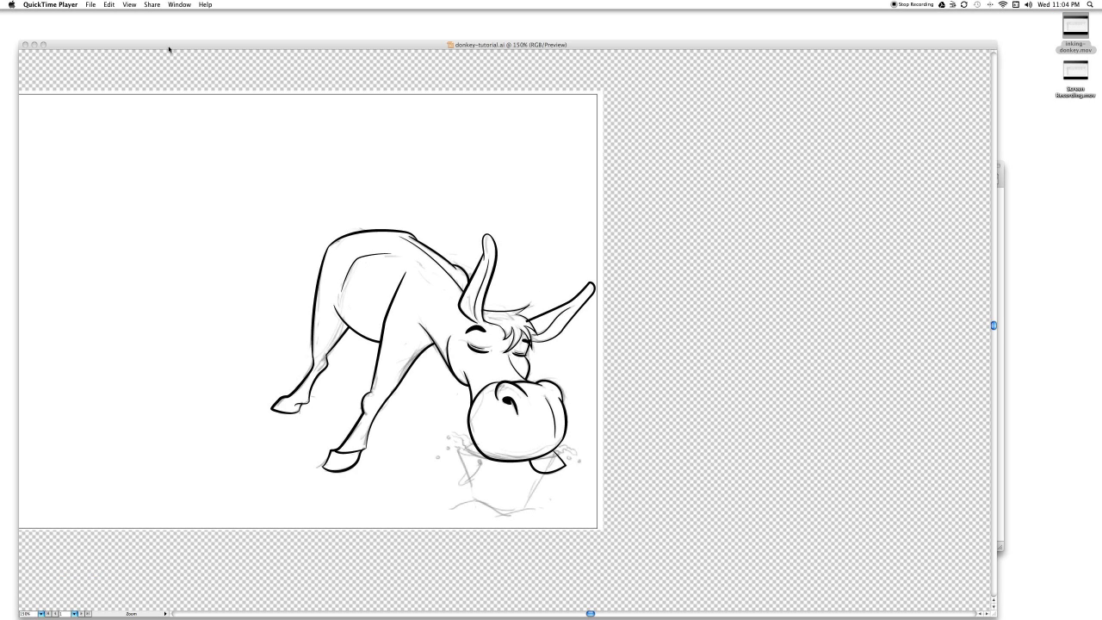
Bring the donkey-tutorial.ai document in Illustrator to the front and reposition its window and artboard beside the panels.
left_click(169, 48)
left_click_drag(210, 49, 314, 51)
key("space")
left_click_drag(430, 283, 516, 275)
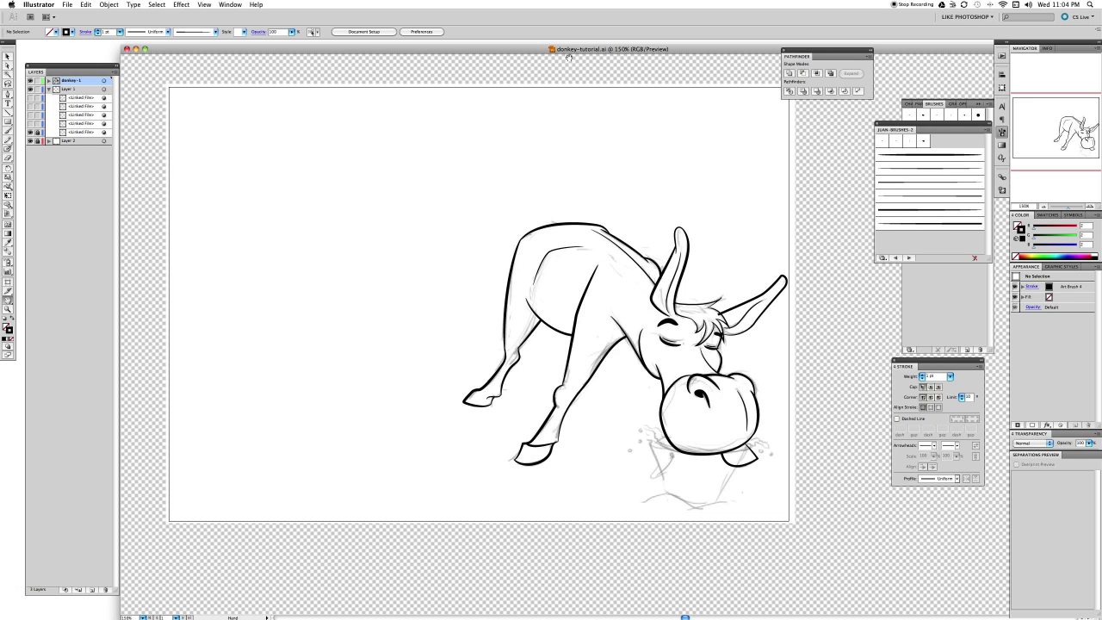
left_click_drag(459, 52, 450, 48)
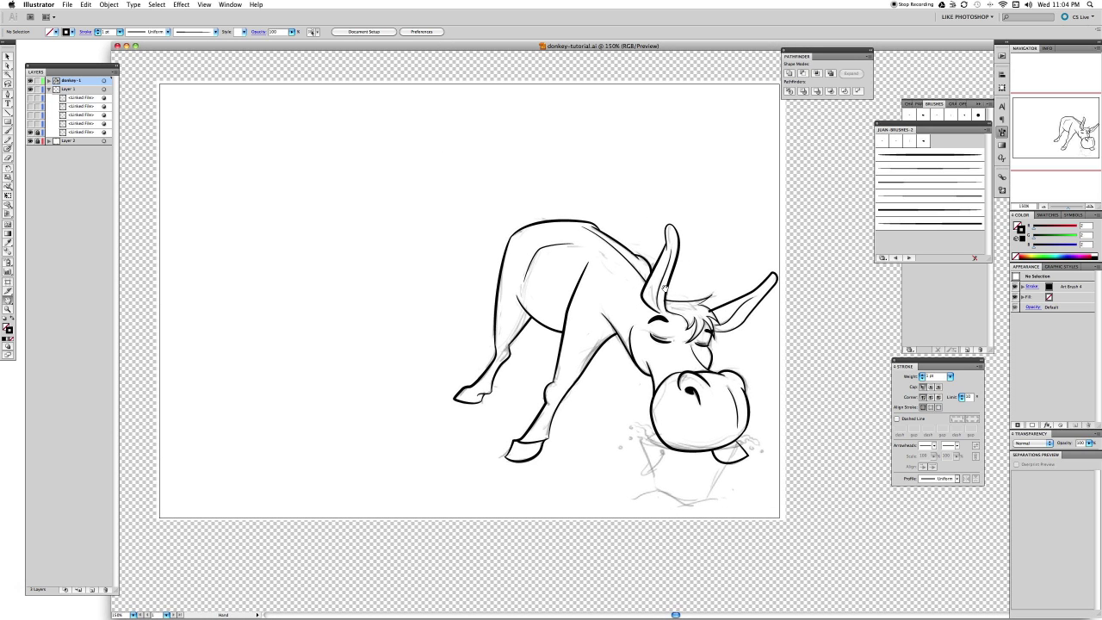
Switch to the donkeys-reward folder in Finder and open all the selected sketch frames in Preview.
key("v")
key("F9")
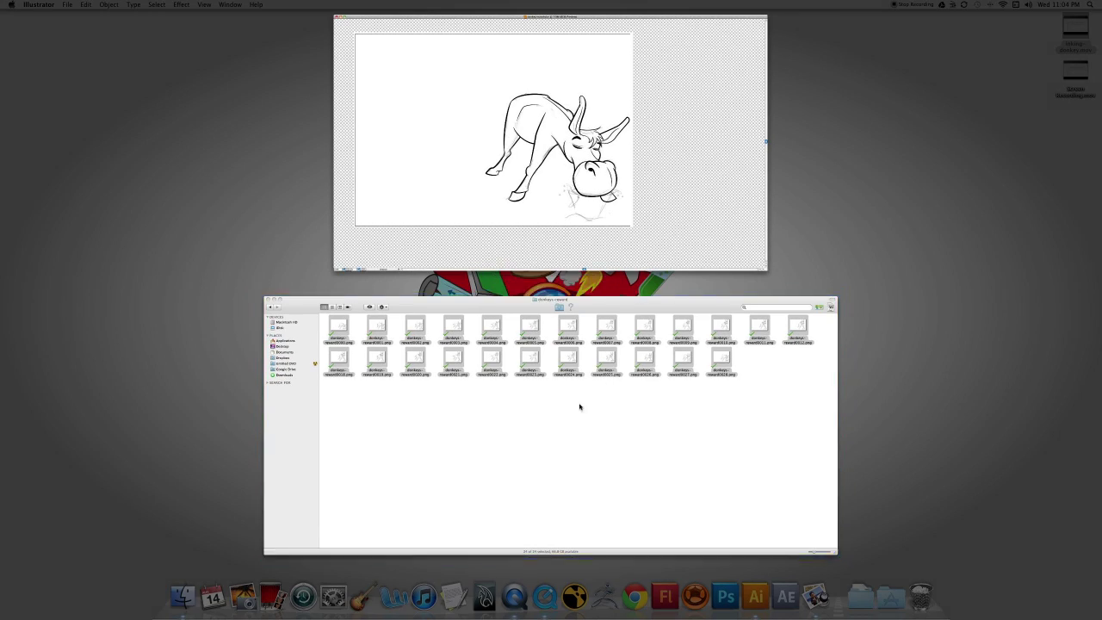
left_click(579, 406)
double_click(599, 204)
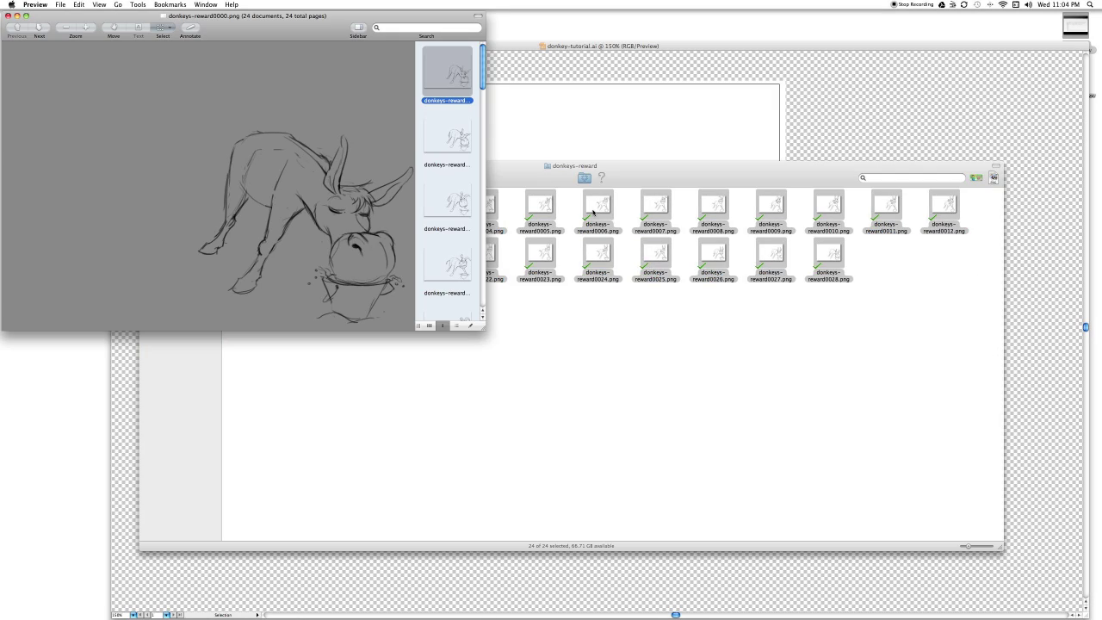
Page forward through the sketch frames from donkeys-reward0000.png to donkeys-reward0028.png to review the animation.
key("Down")
key("Down")
key("Down")
key("Down")
key("Down")
key("Down")
key("Down")
key("Down")
key("Down")
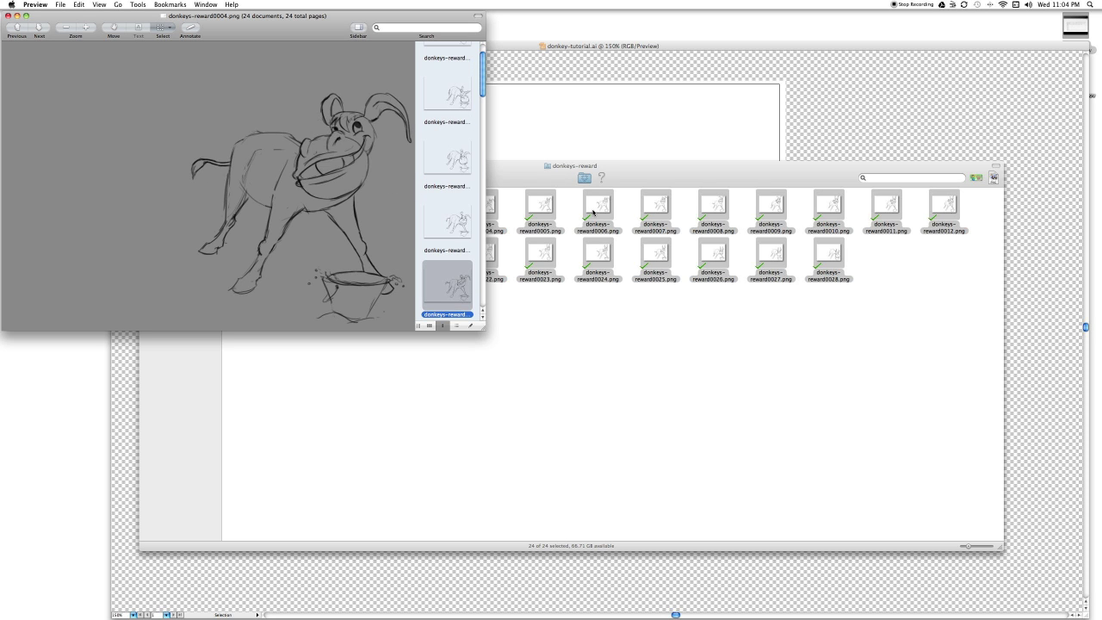
key("Down")
key("Down")
key("Down")
key("Down")
key("Down")
key("Down")
key("Down")
key("Down")
key("Down")
key("Down")
key("Down")
key("Down")
key("Down")
key("Down")
key("Down")
key("Down")
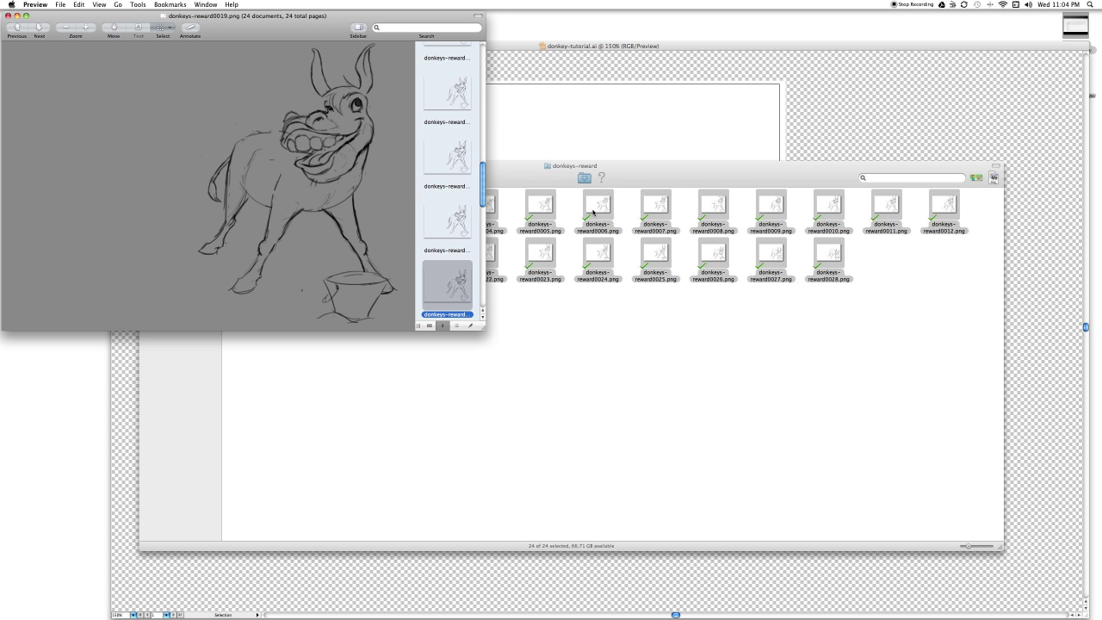
key("Down")
key("Down")
key("Down")
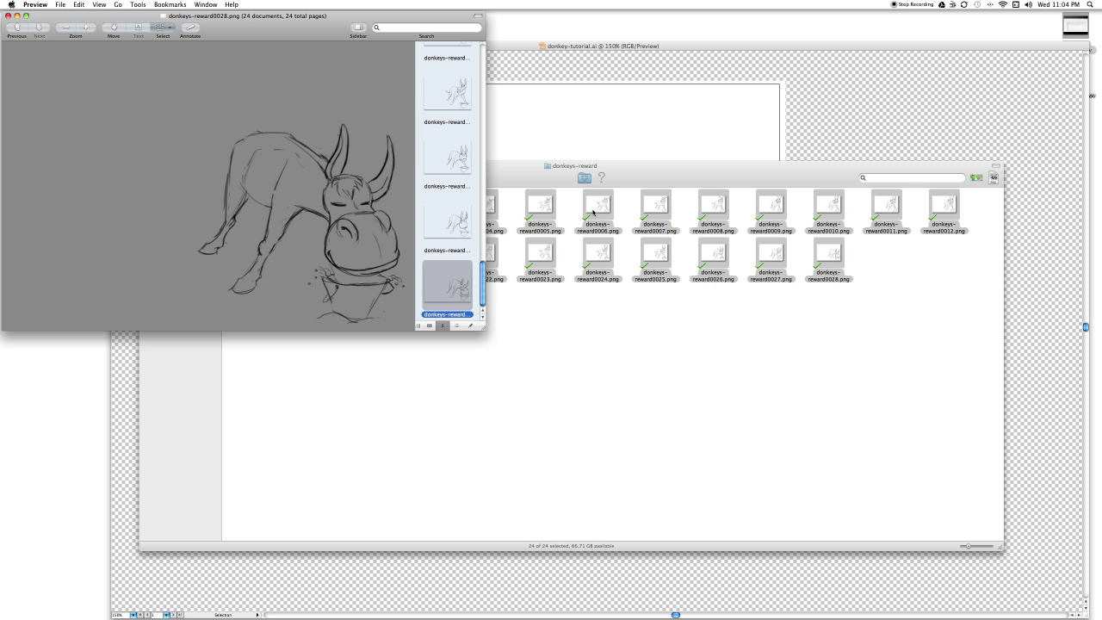
Page back through the sketch frames to donkeys-reward0000.png and return to the inked donkey in Illustrator.
key("Up")
key("Up")
key("Up")
key("Up")
key("Up")
key("Up")
key("Up")
key("Up")
key("Up")
key("Up")
key("Up")
key("Up")
key("Up")
key("Up")
key("Up")
key("Up")
key("Up")
key("Up")
key("Up")
key("Up")
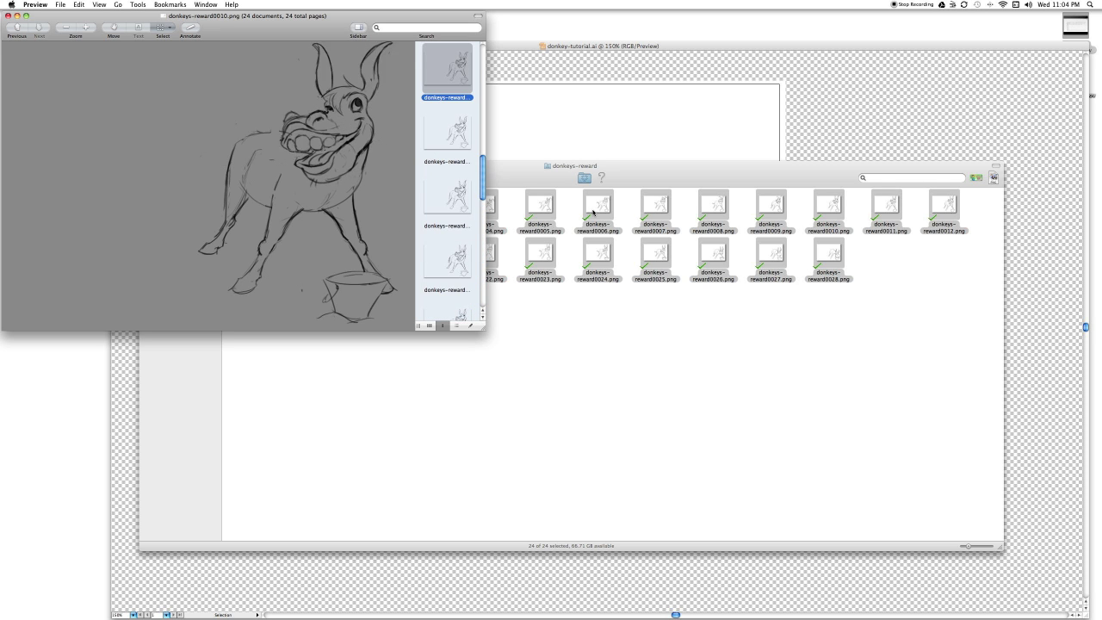
key("Up")
key("Up")
key("Up")
key("Up")
key("Up")
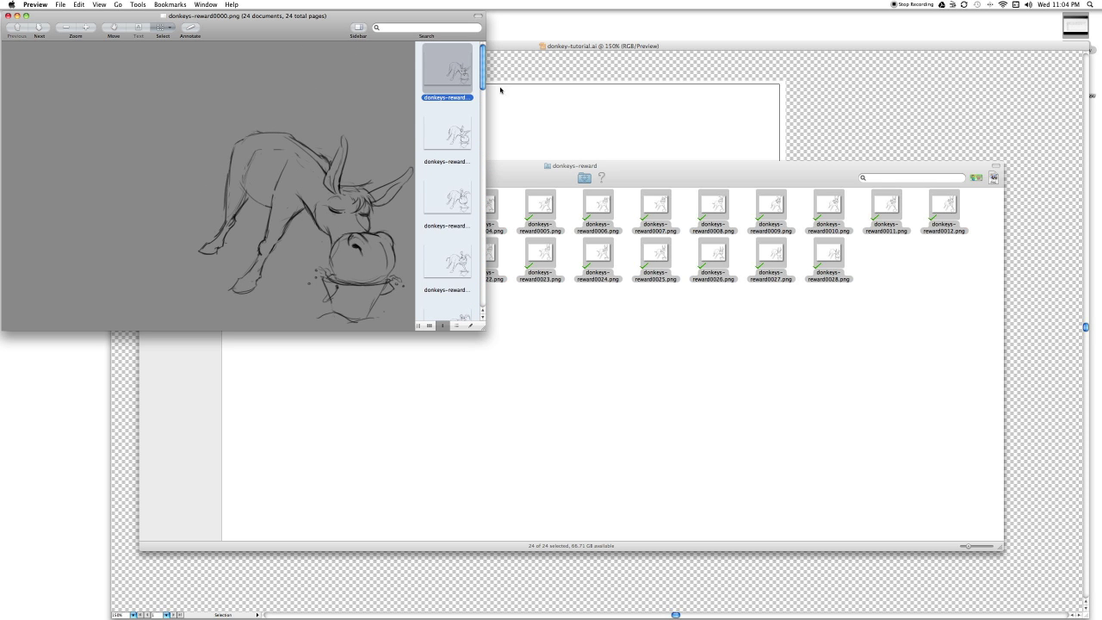
left_click(515, 47)
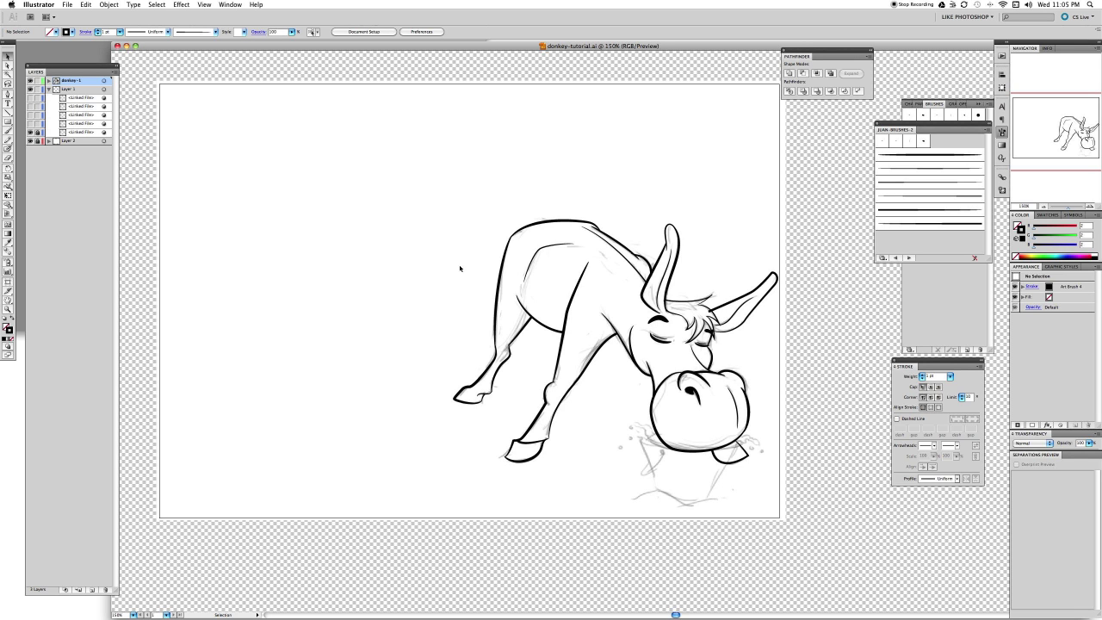
Examine individual inked paths of the donkey by selecting the front leg line, the near eyebrow and the upright ear's tip.
key("space")
left_click_drag(551, 281, 514, 276)
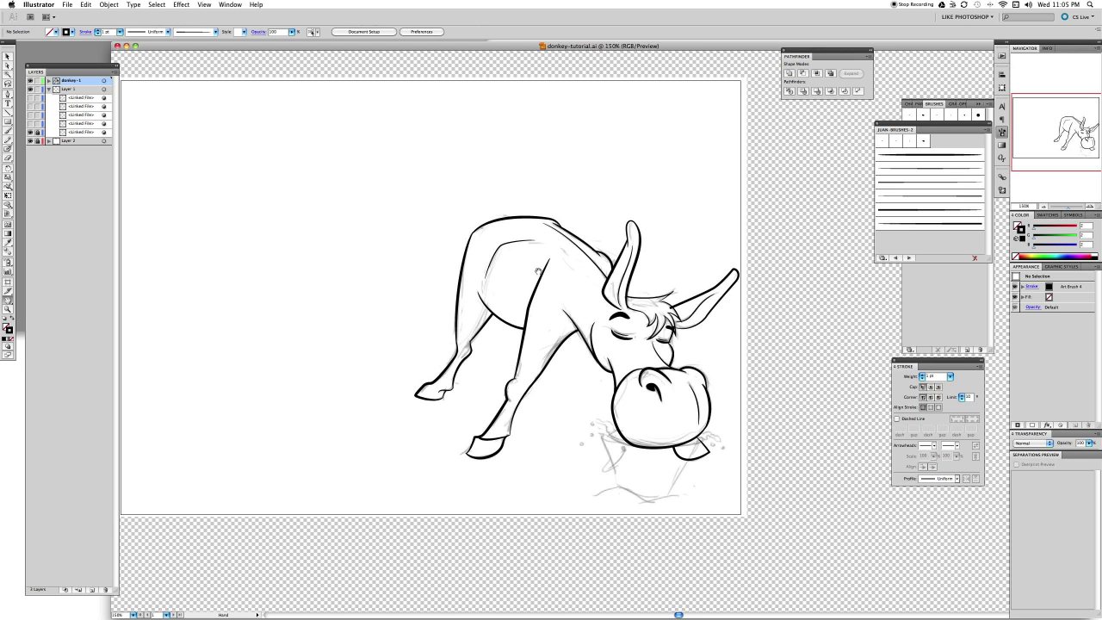
left_click_drag(591, 284, 575, 277)
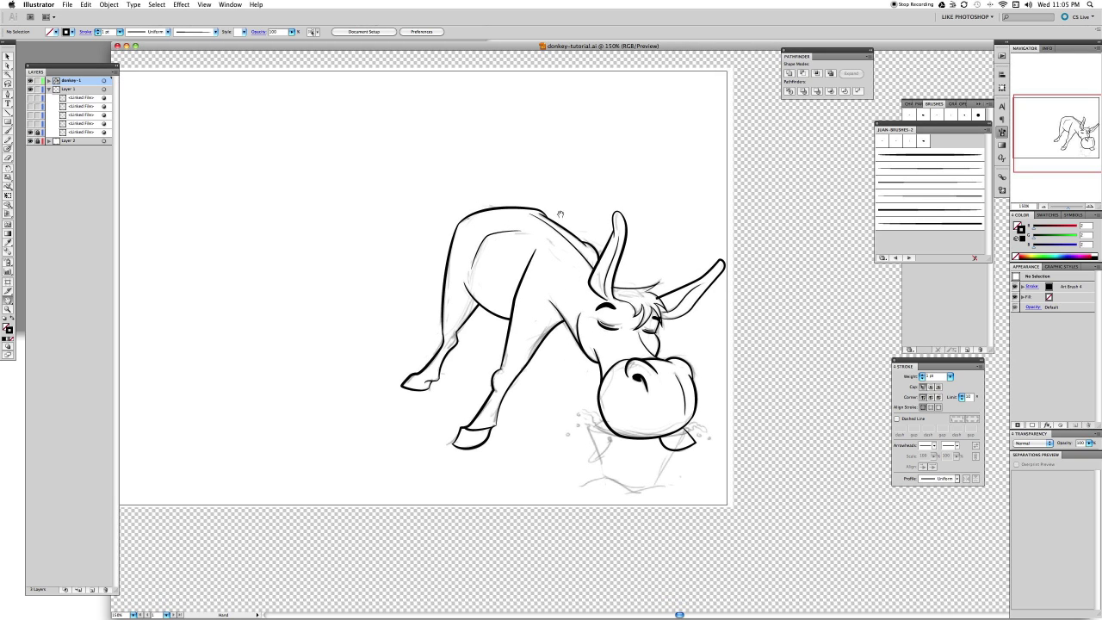
key("v")
left_click(522, 267)
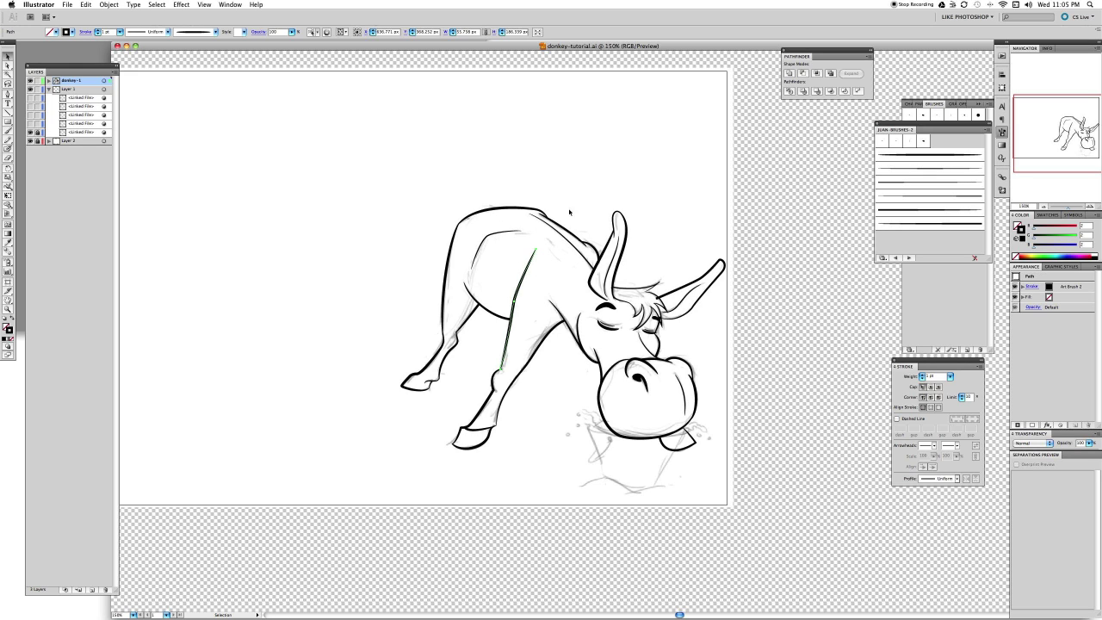
left_click(566, 229)
left_click(626, 234)
left_click(709, 284)
left_click(704, 301)
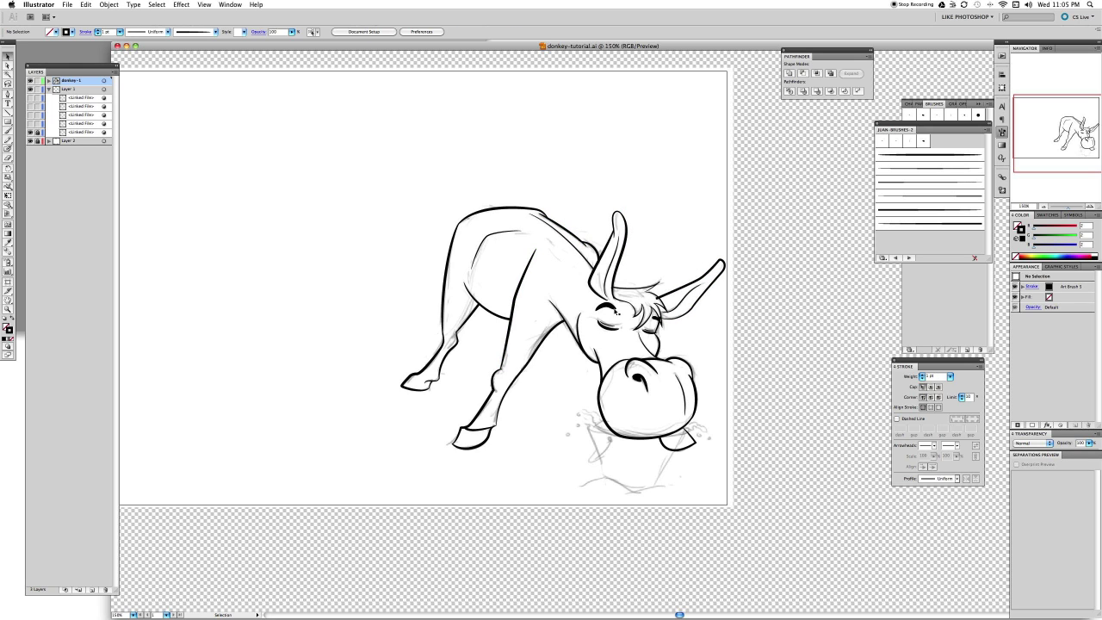
left_click(607, 310)
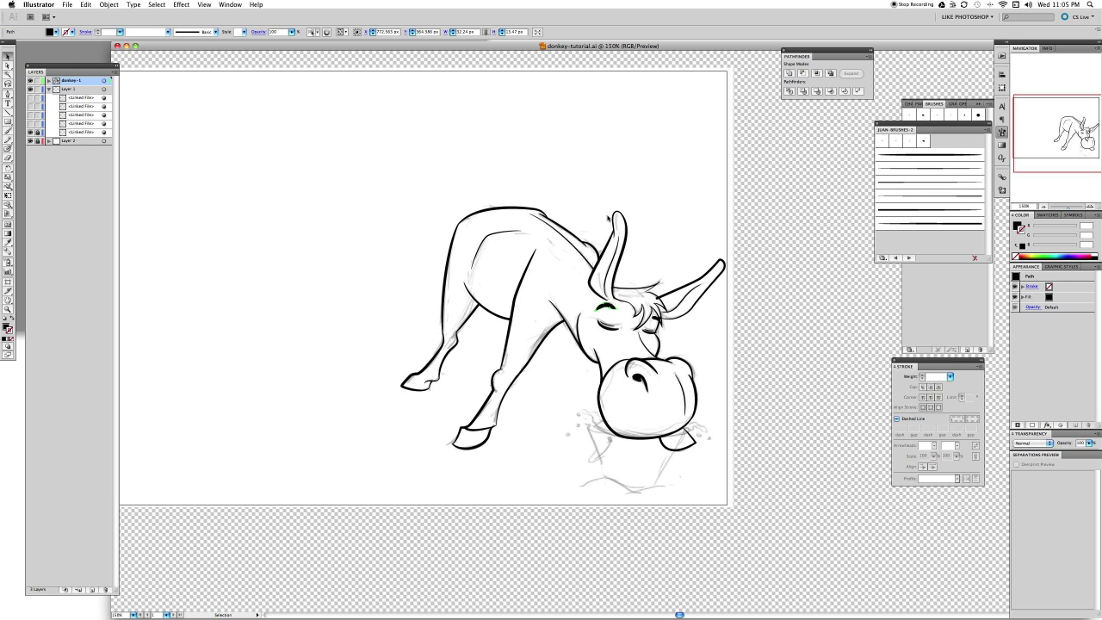
left_click(613, 226)
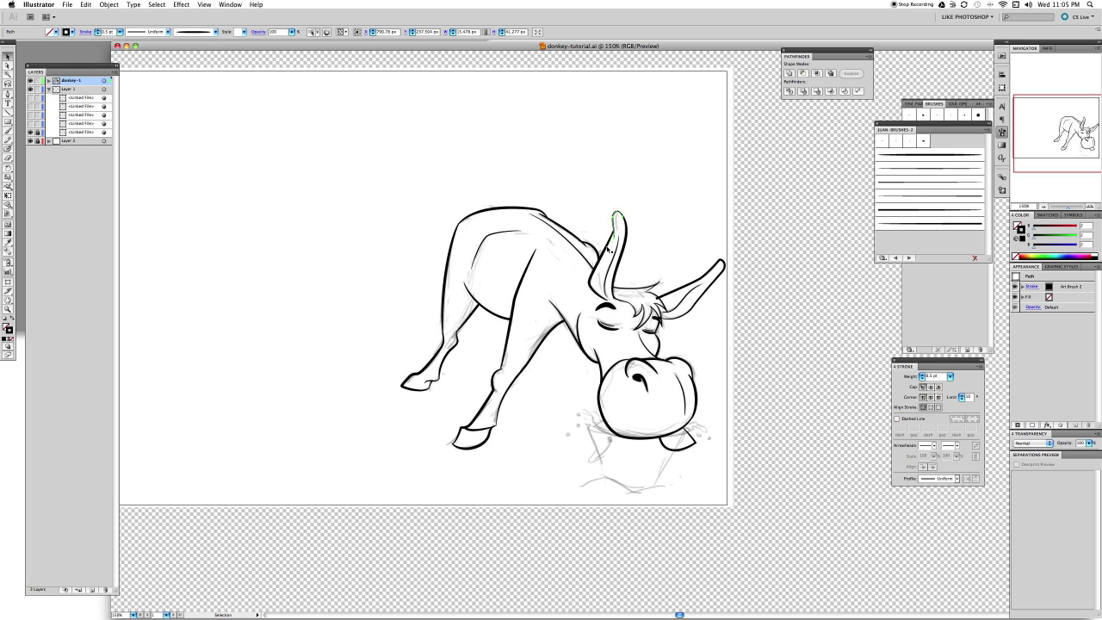
Try stroke weights of 5 pt, 0.25 pt and 3.75 pt on the front leg's rear line.
left_click(524, 277)
left_click(950, 378)
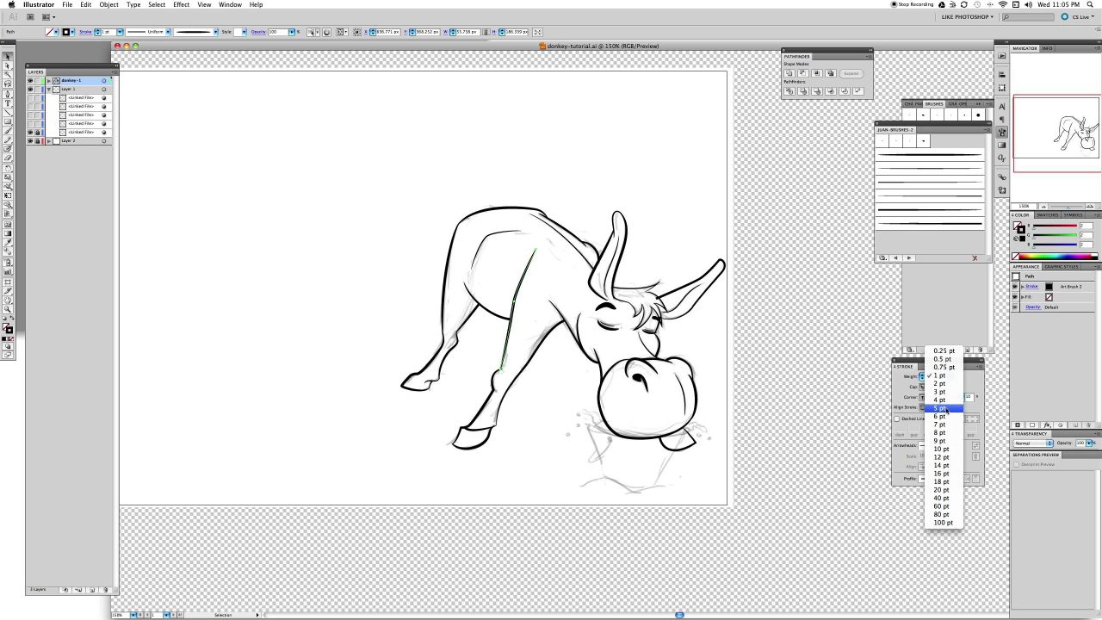
left_click(943, 408)
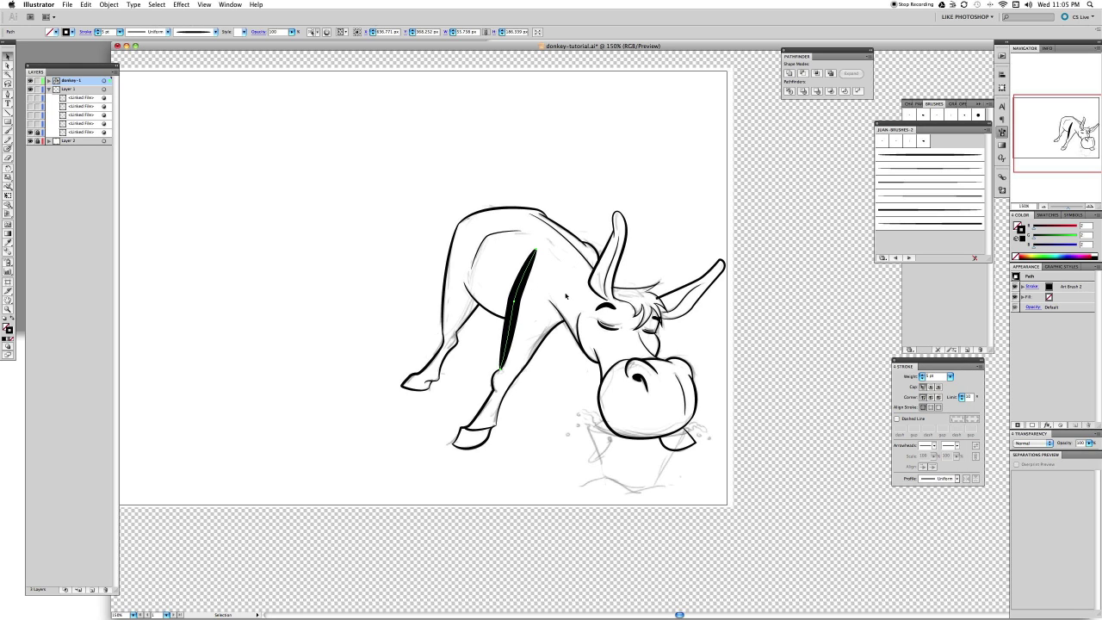
left_click(950, 377)
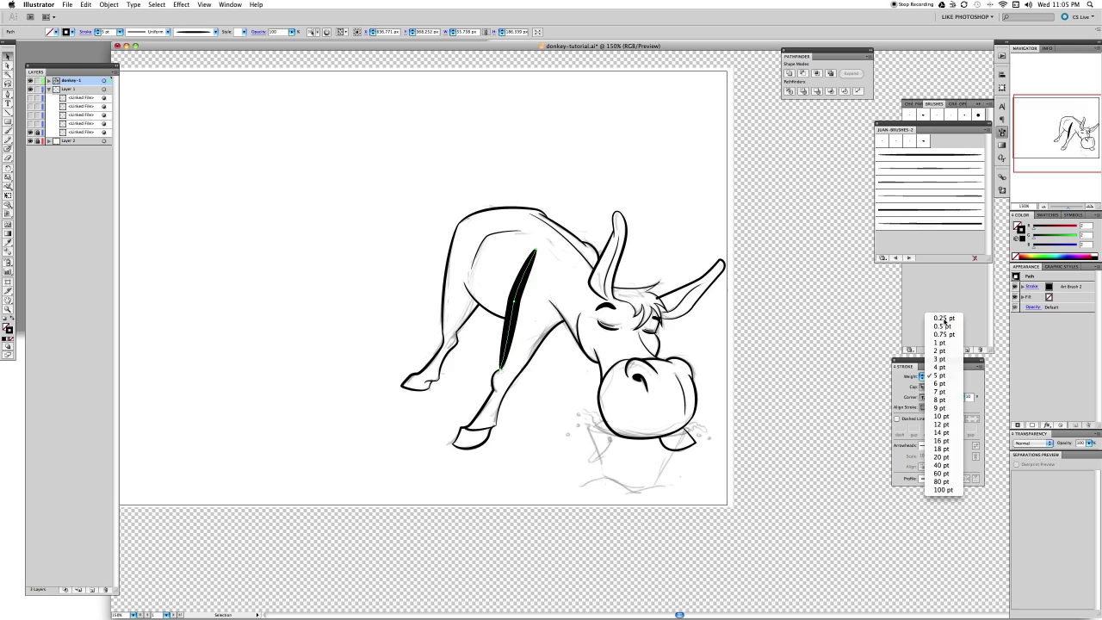
left_click(947, 318)
left_click(923, 378)
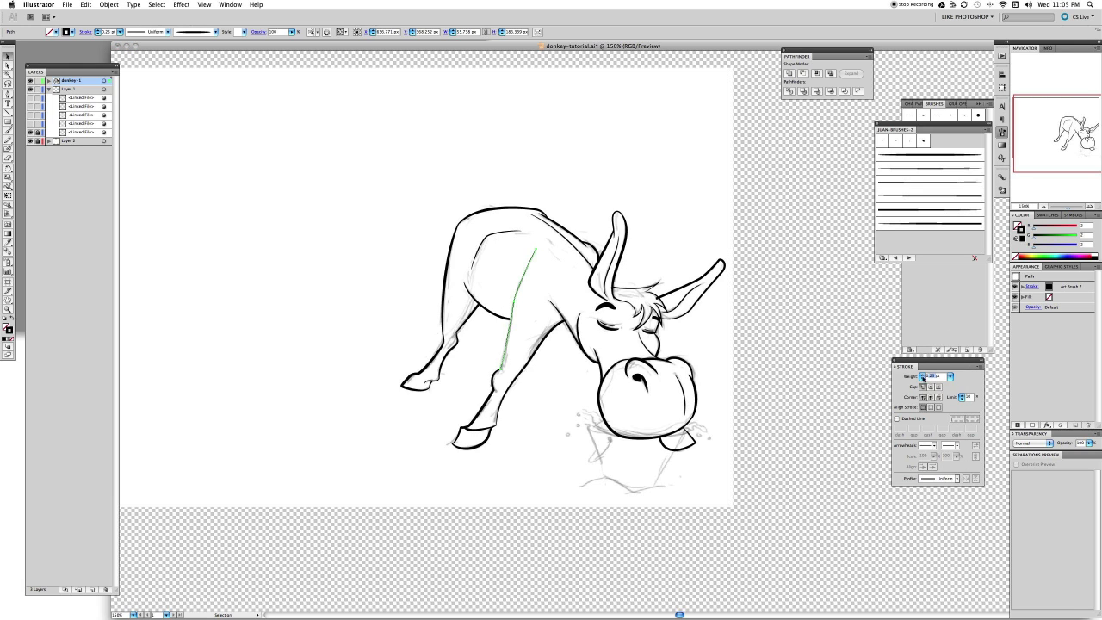
type("4pt")
key("Return")
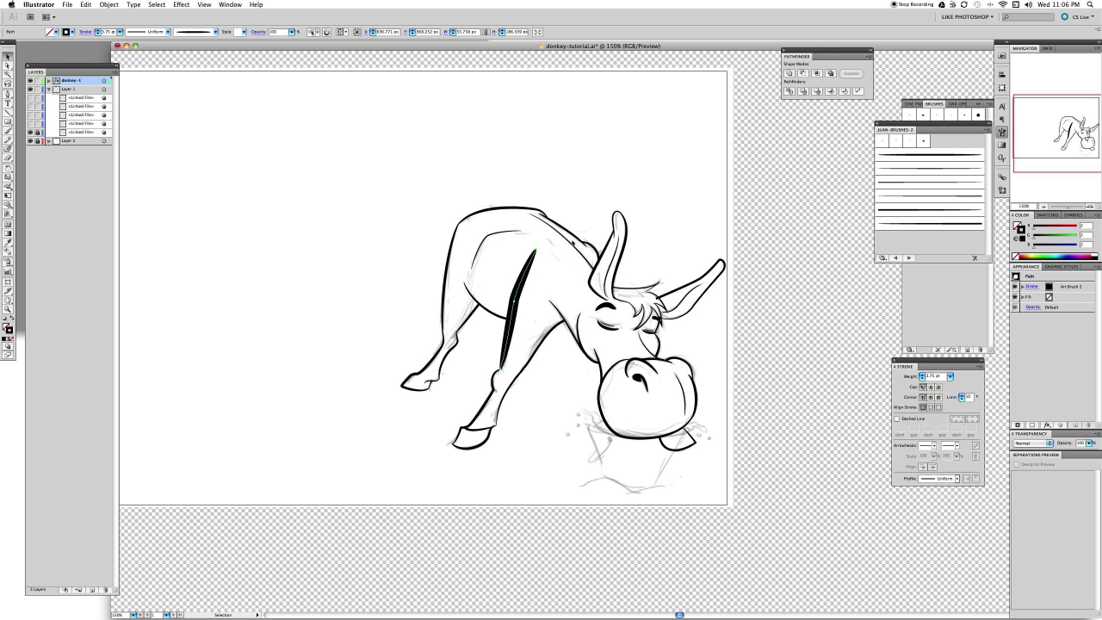
Undo the stroke weight changes on the front leg's rear line and deselect it.
key("super+z")
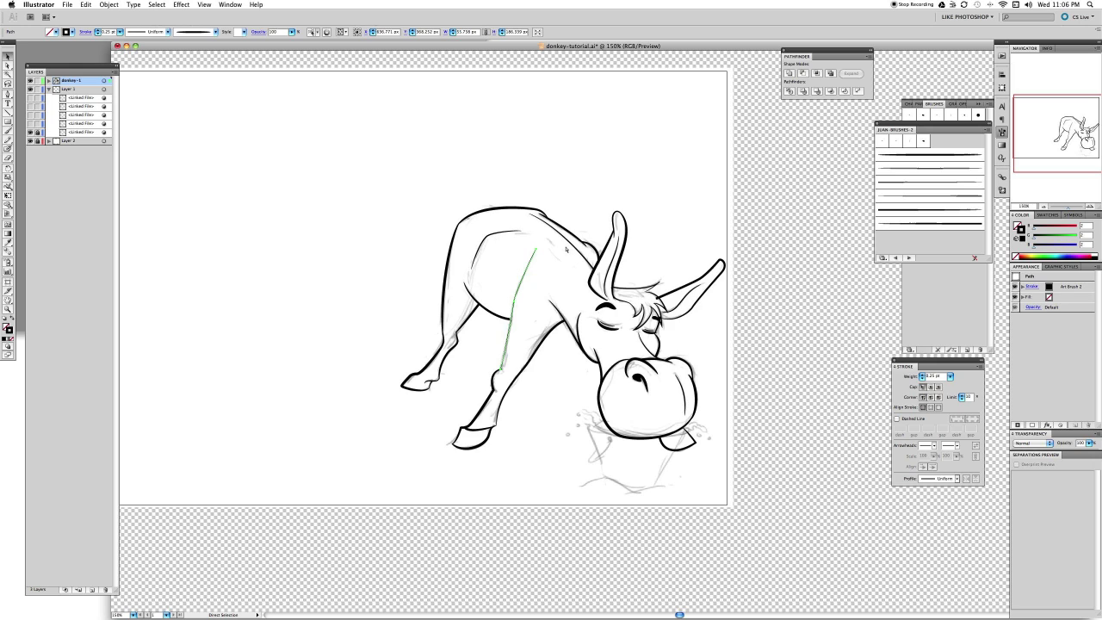
key("super+shift+z")
key("super+z")
key("v")
left_click(715, 344)
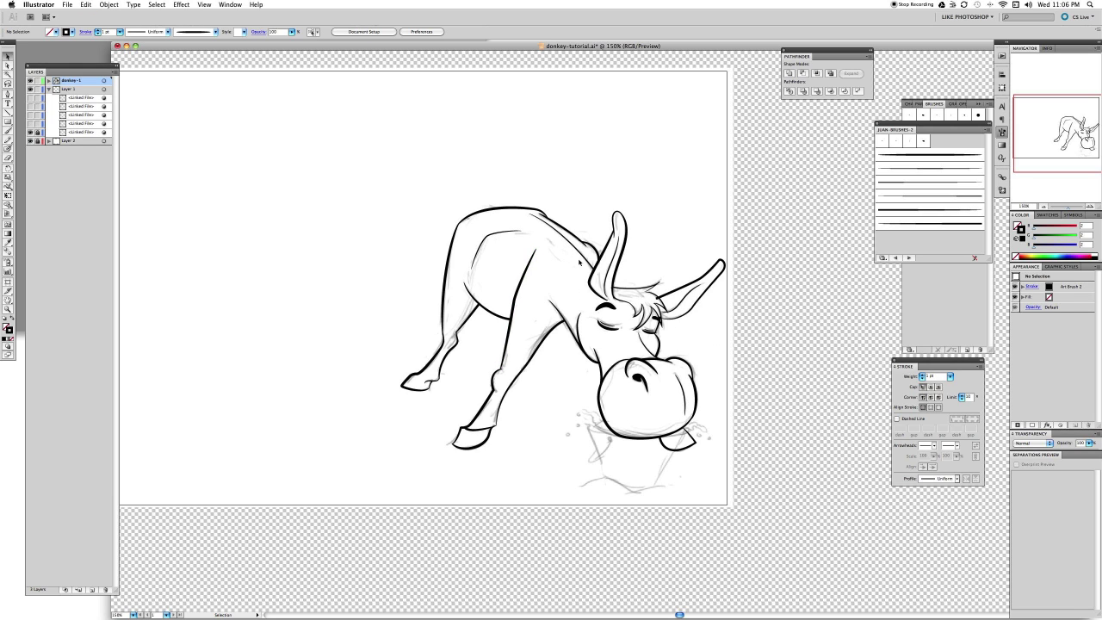
Try raising the lower end anchor of the hind leg's thigh line away from the knee.
key("z")
left_click_drag(583, 218, 691, 339)
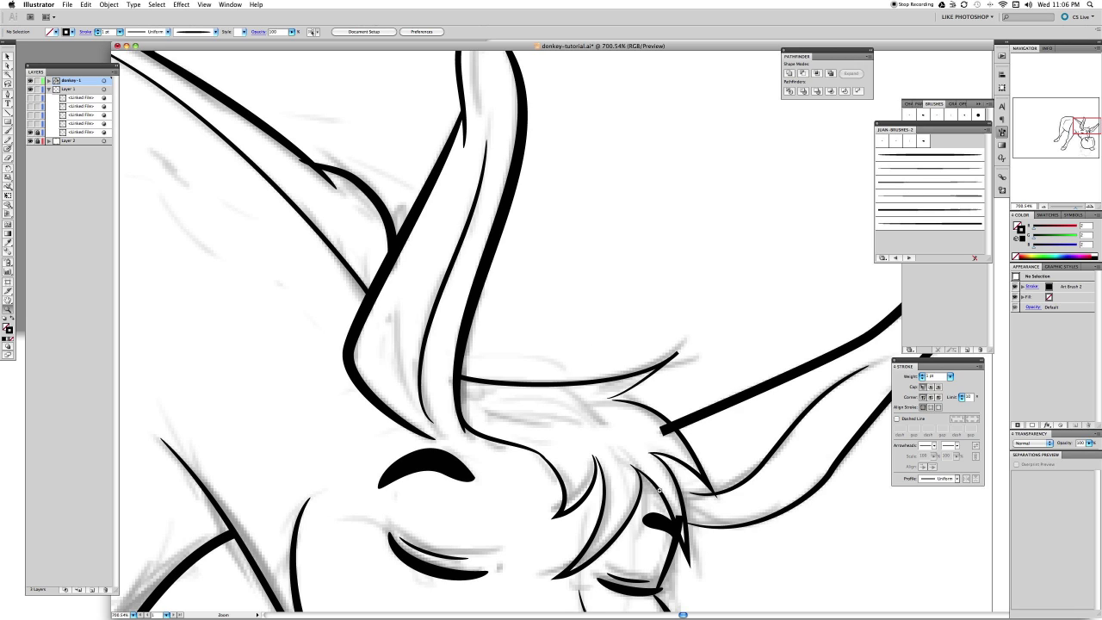
left_click(640, 527, "alt")
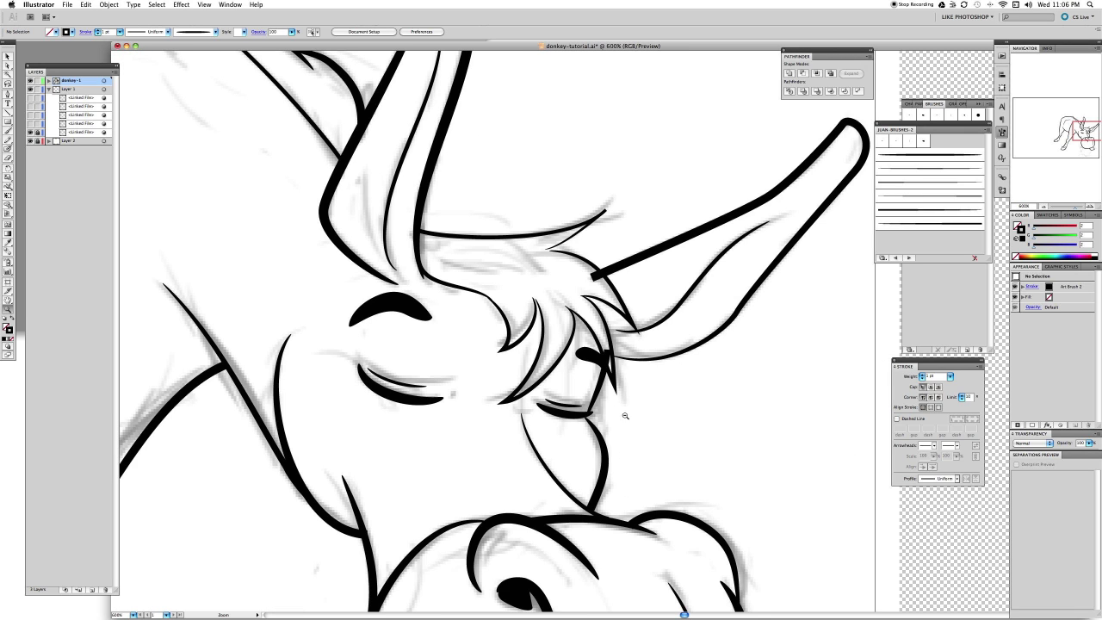
left_click(634, 469, "alt")
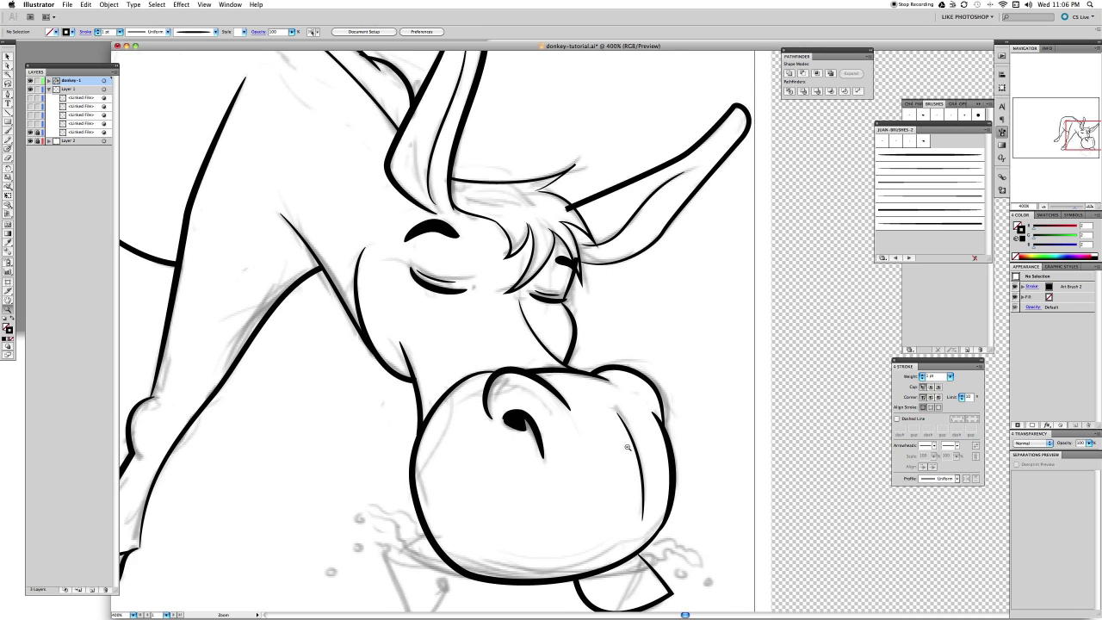
left_click(315, 361, "alt")
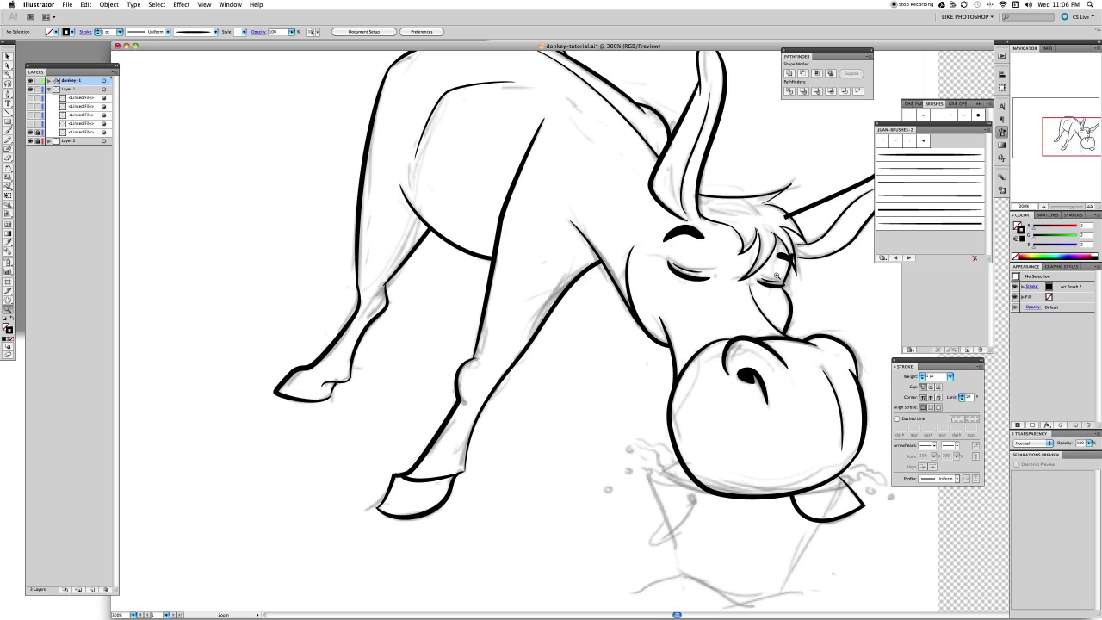
left_click_drag(628, 121, 625, 230)
key("a")
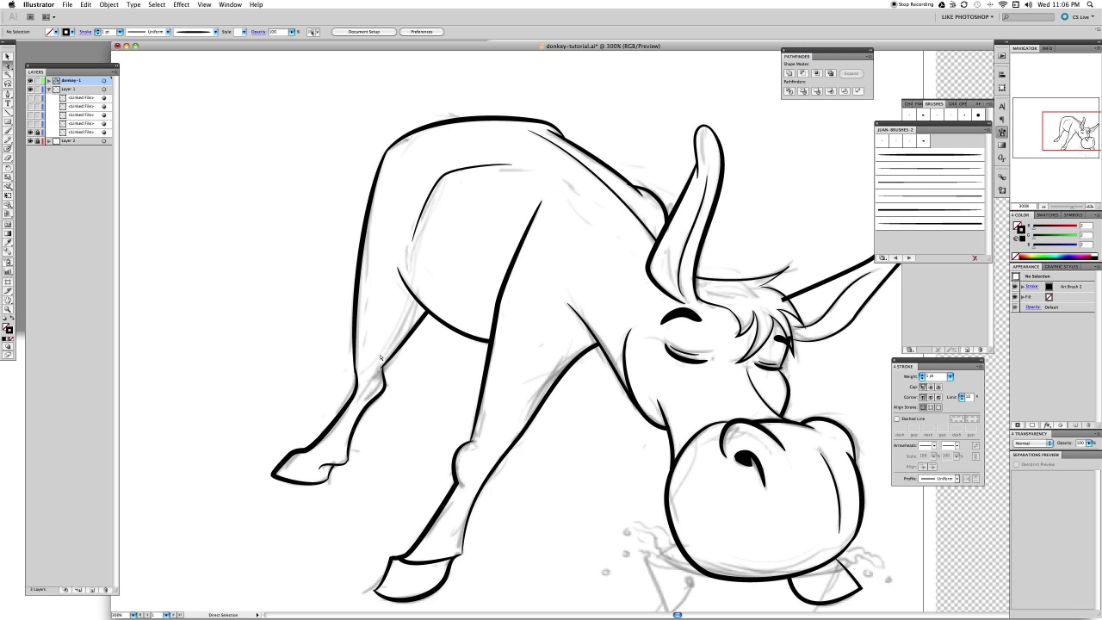
left_click(389, 365)
left_click(384, 368)
key("Up")
key("Up")
key("Up")
key("Up")
key("Up")
key("Up")
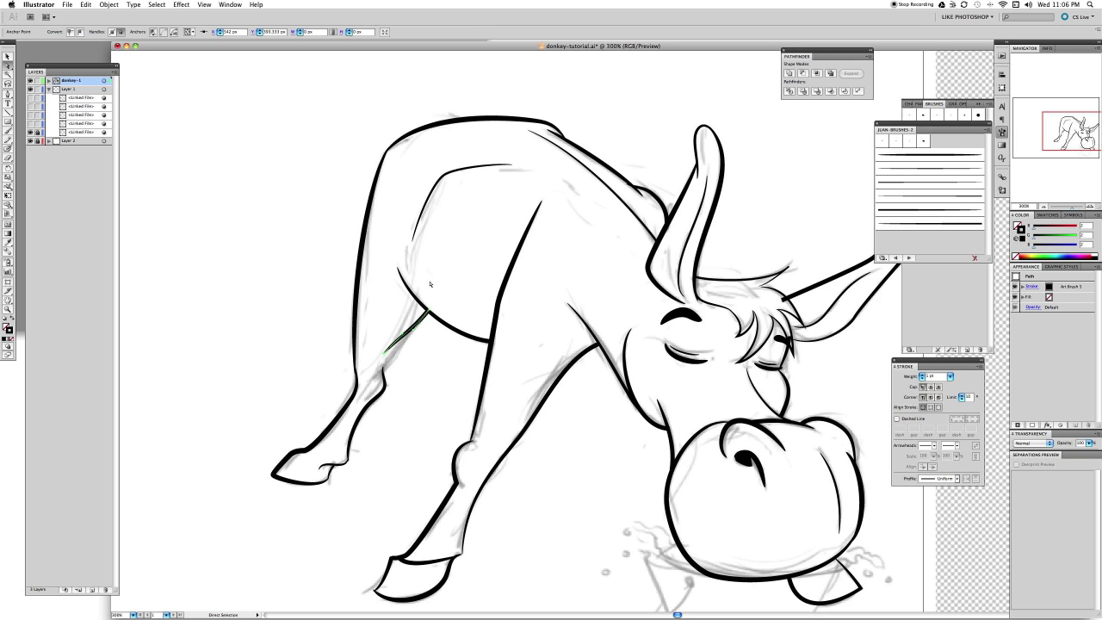
key("v")
key("a")
left_click(380, 301)
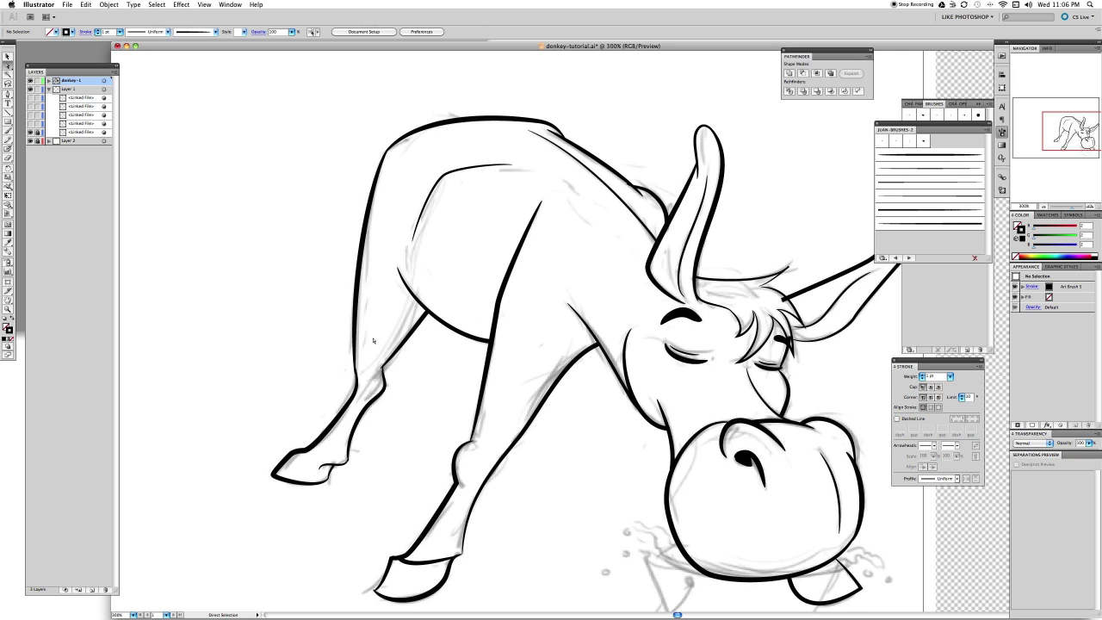
Paint a thin line across the top of the hind hoof with a tapered art brush and check its end anchor.
key("b")
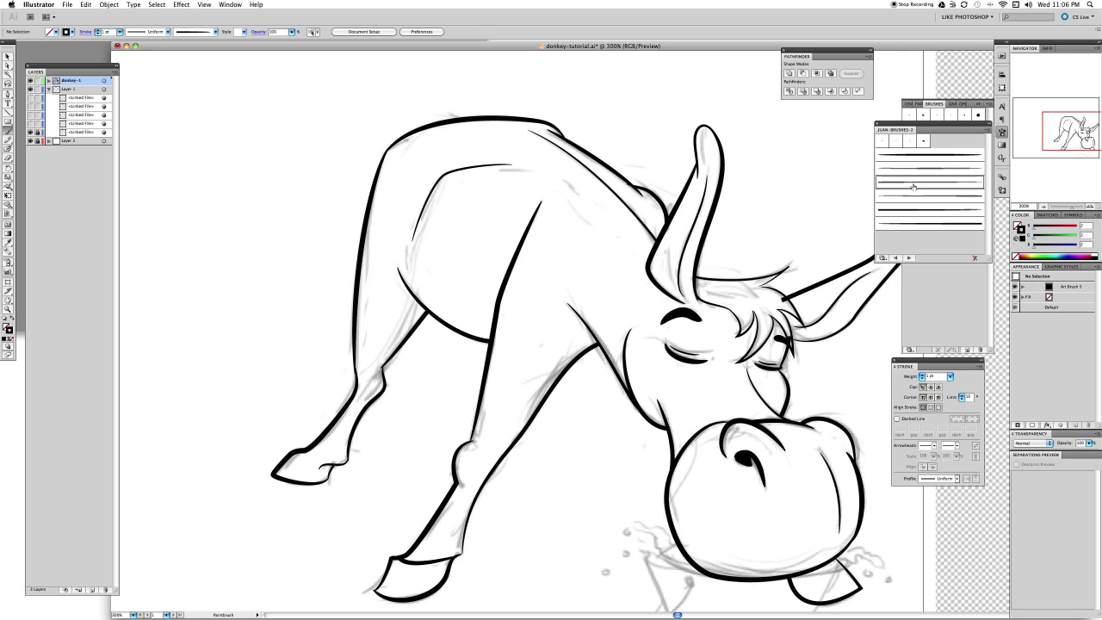
left_click_drag(299, 456, 343, 451)
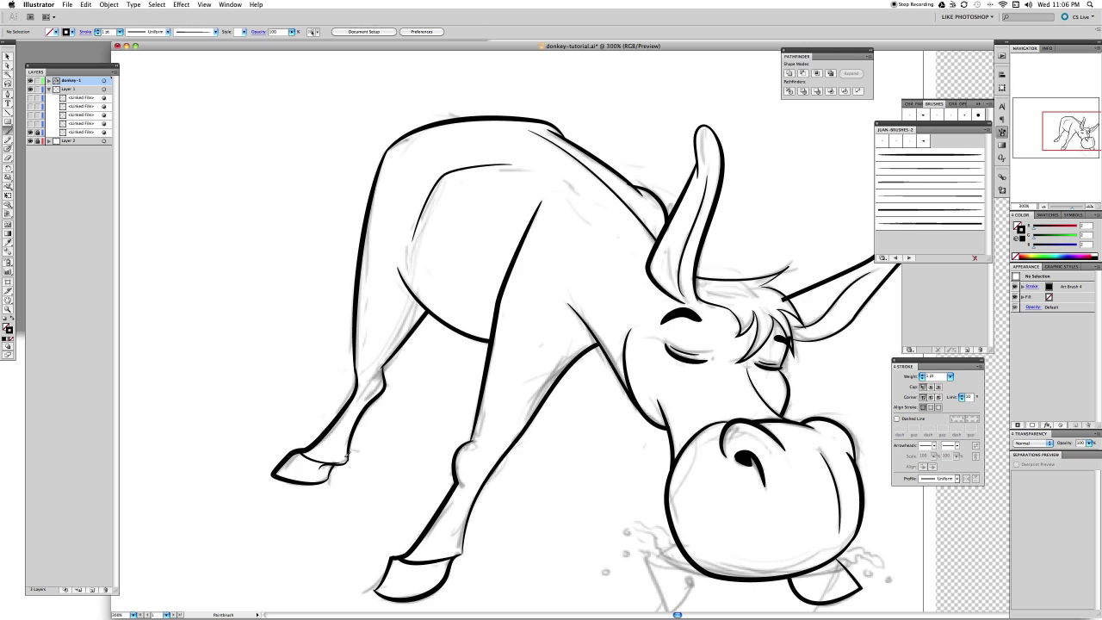
key("a")
left_click(343, 465)
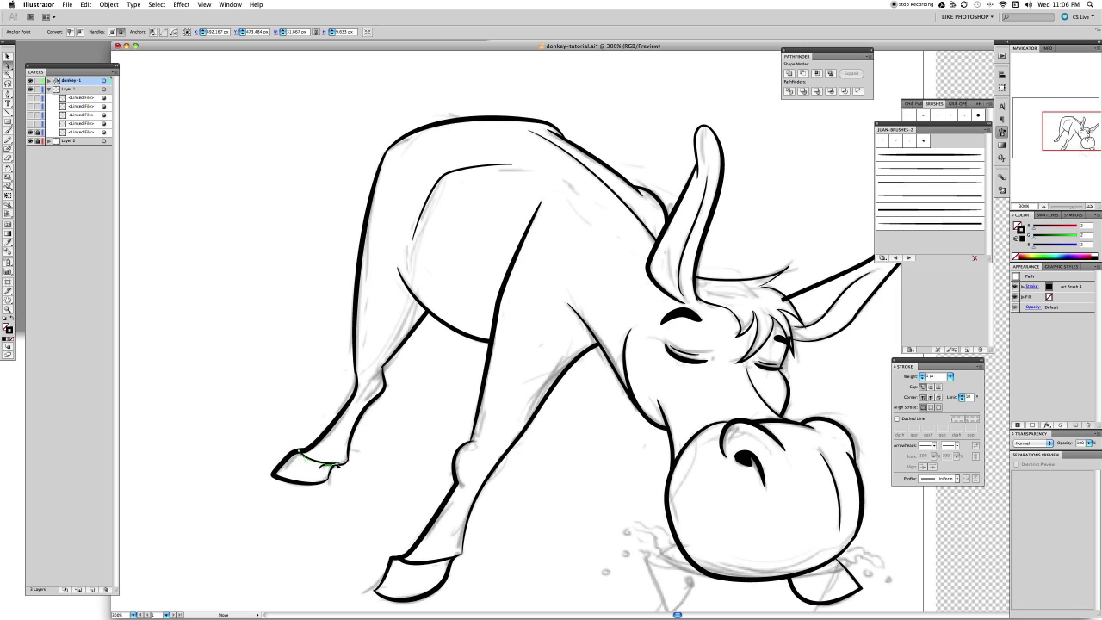
left_click(581, 282)
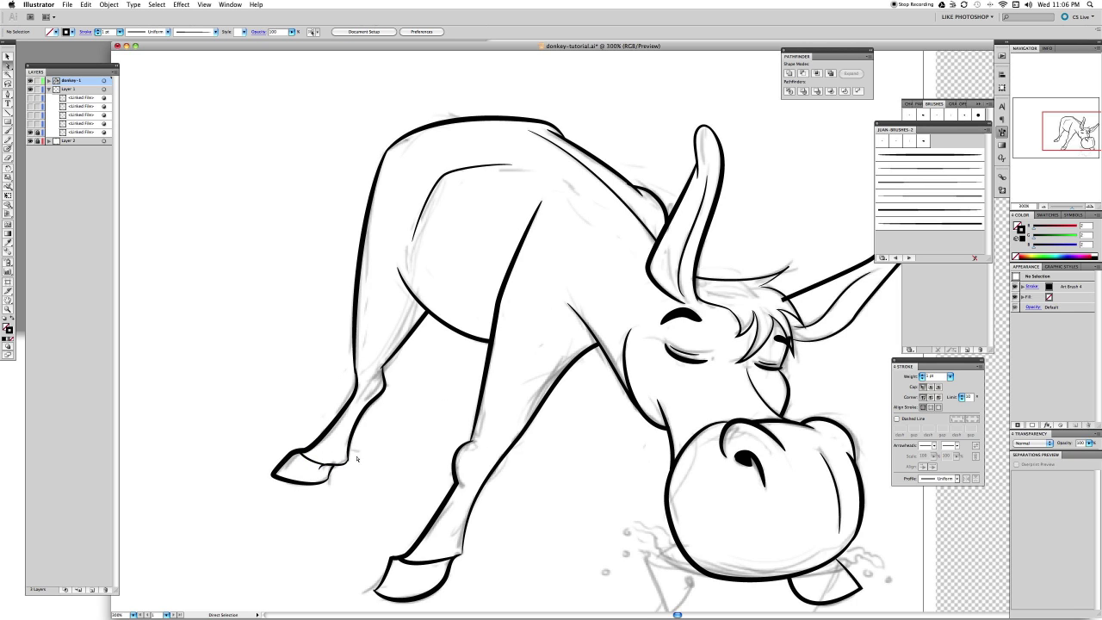
Move the hooked end of the short ankle line so it meets the hind hoof's outline cleanly.
left_click(322, 473)
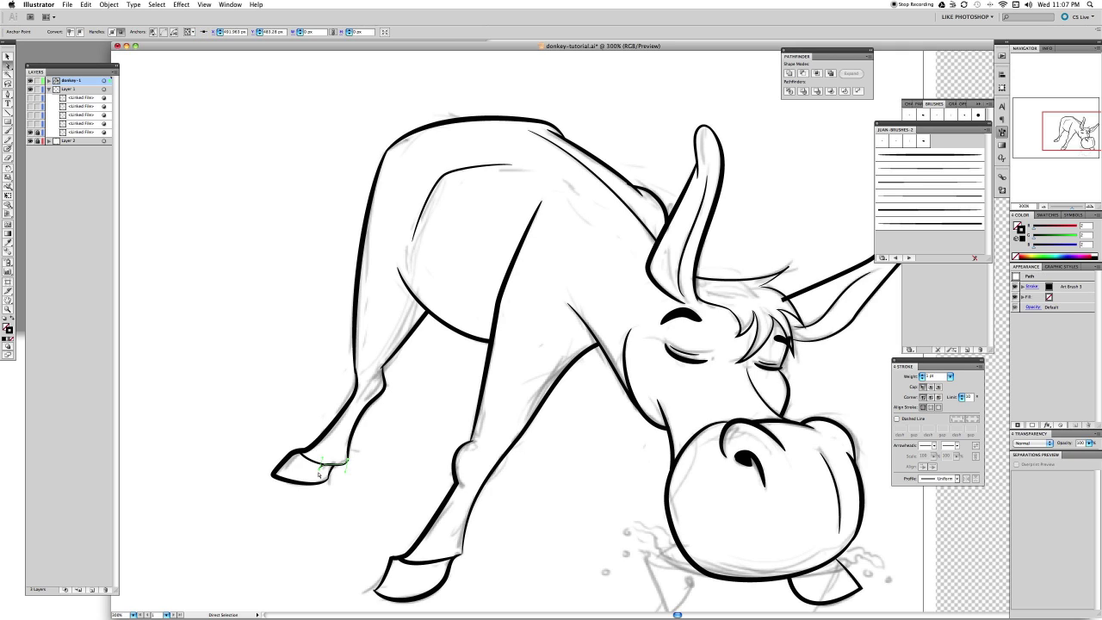
mouse_move(319, 466)
left_mouse_down()
mouse_move(321, 454)
mouse_move(347, 470)
left_mouse_up()
left_click(347, 470)
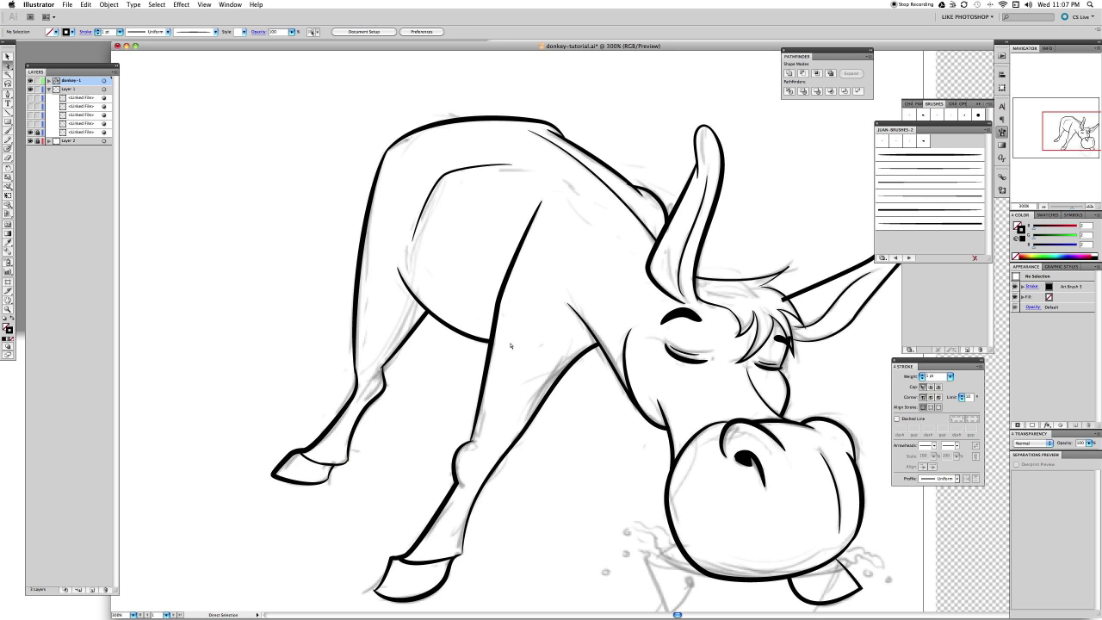
Expand the appearance of all the brush strokes on the donkey-1 layer and check the front leg line's outlined shape.
key("z")
left_click(555, 364, "alt")
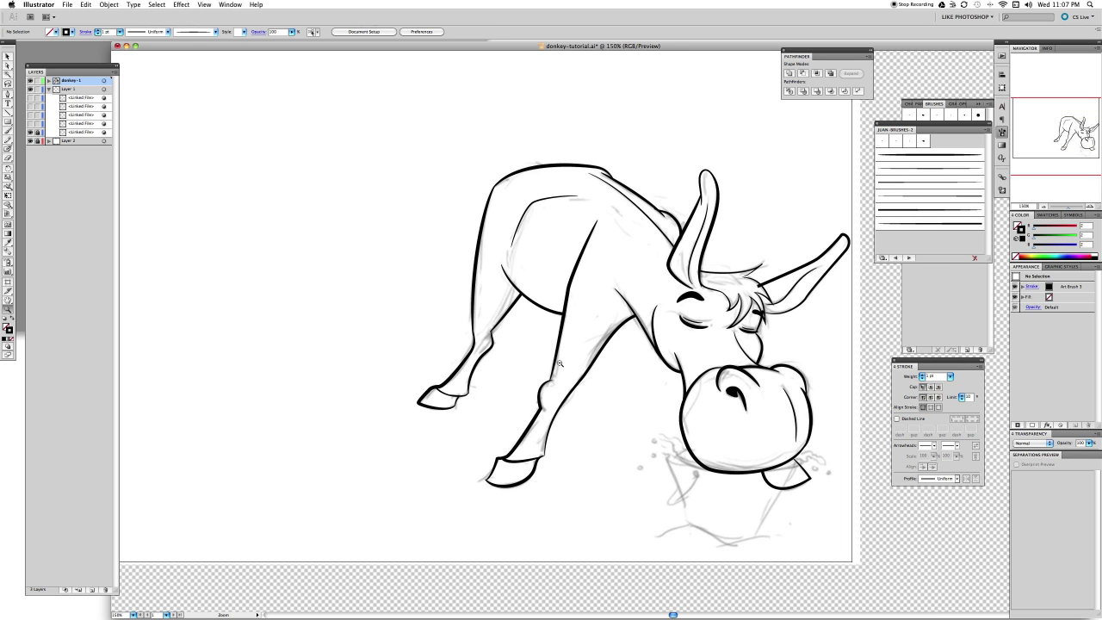
left_click(555, 364, "alt")
key("v")
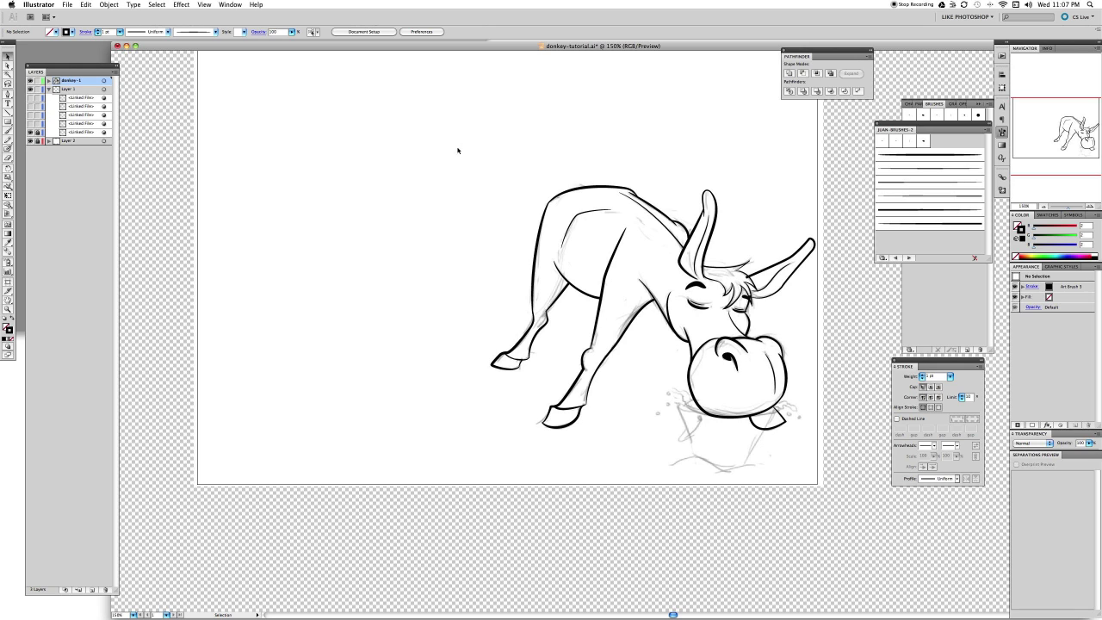
left_click_drag(422, 112, 849, 484)
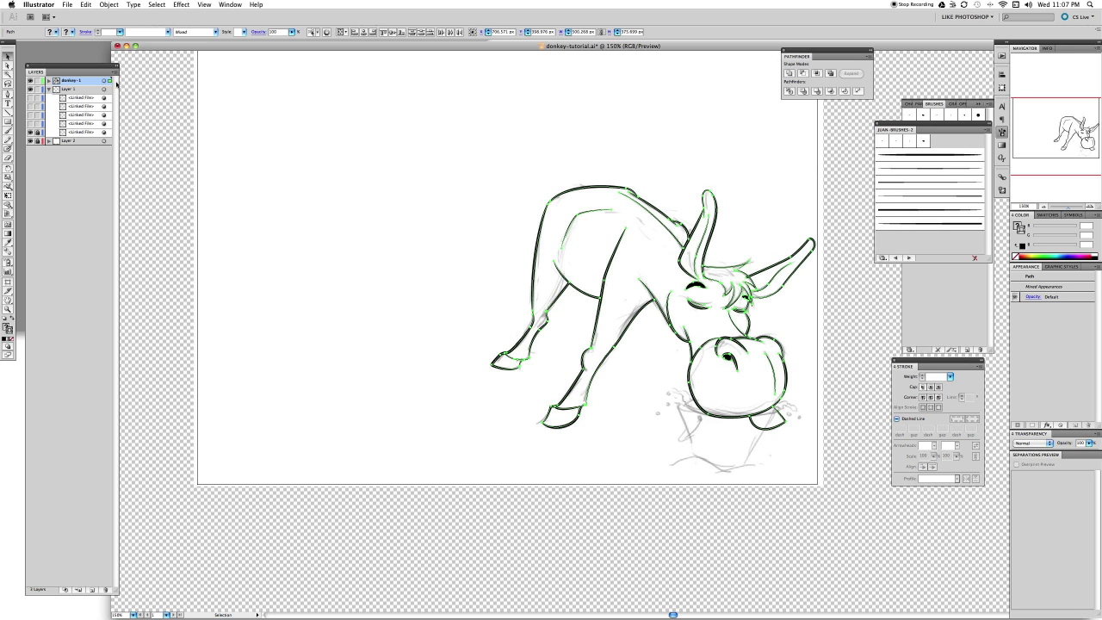
left_click(222, 136)
left_click(109, 80)
left_click(86, 5)
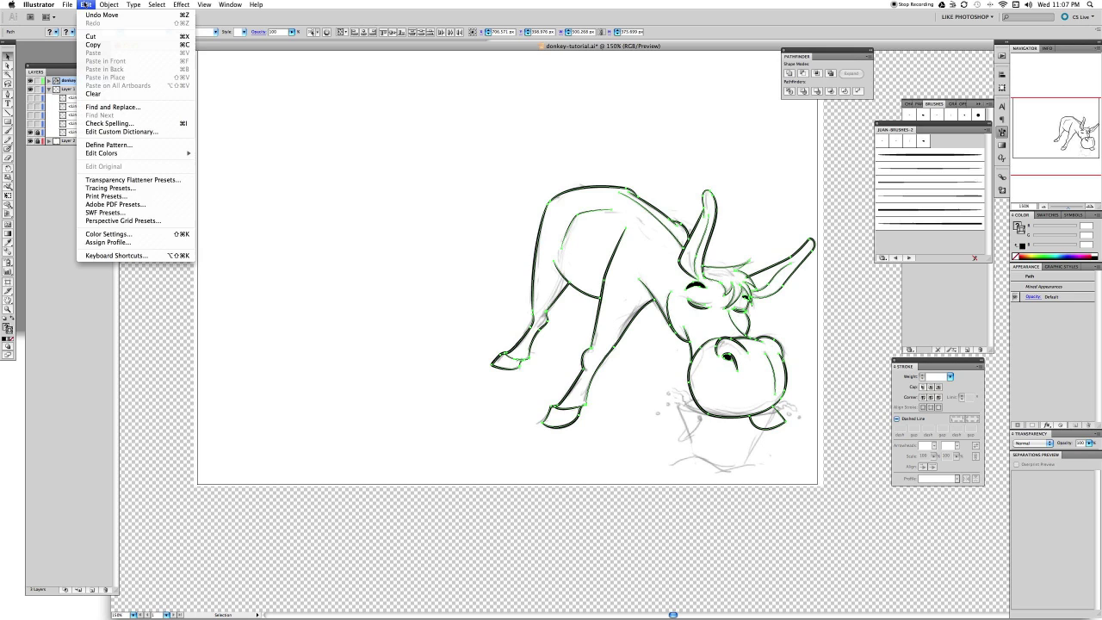
mouse_move(109, 6)
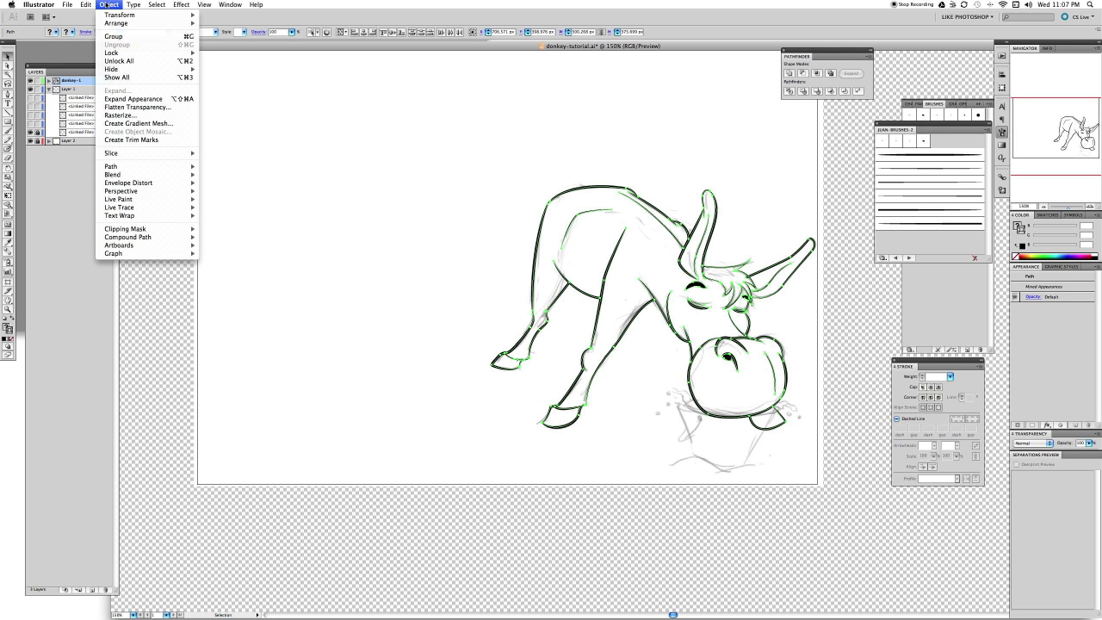
left_click(140, 101)
left_click(630, 261)
left_click(615, 258)
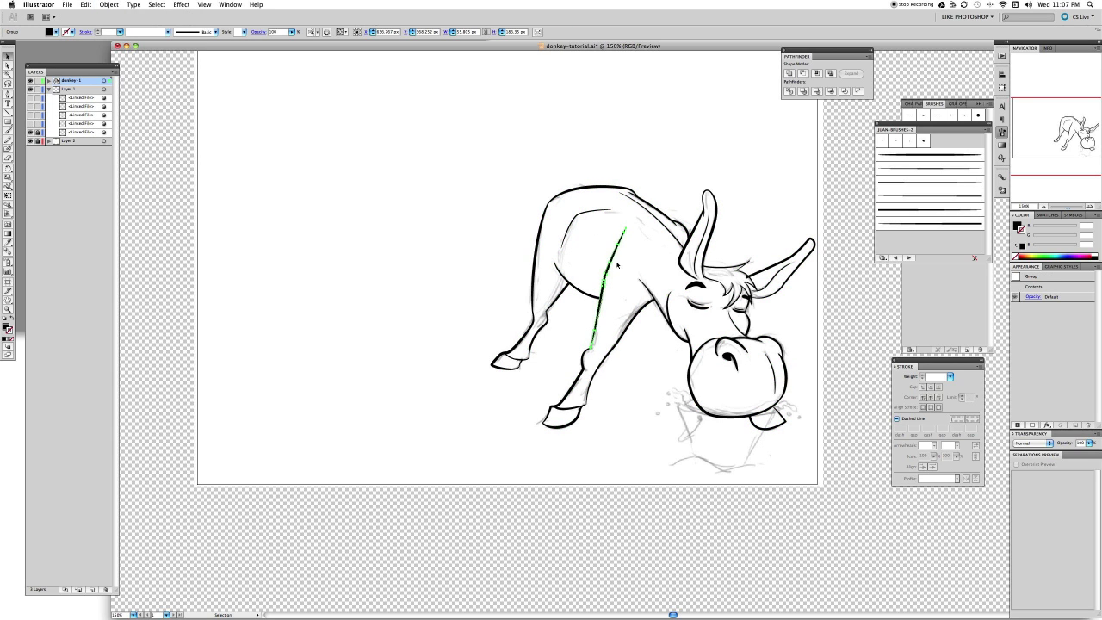
Select the whole expanded donkey drawing and make it a Live Paint group.
left_click_drag(432, 116, 833, 484)
left_click(110, 5)
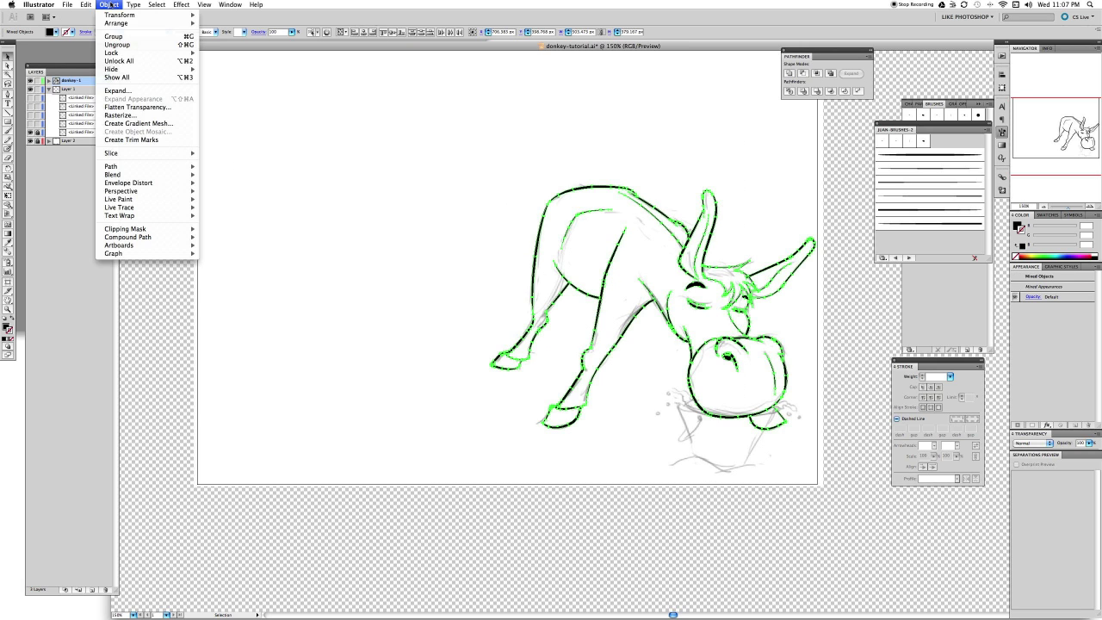
mouse_move(181, 199)
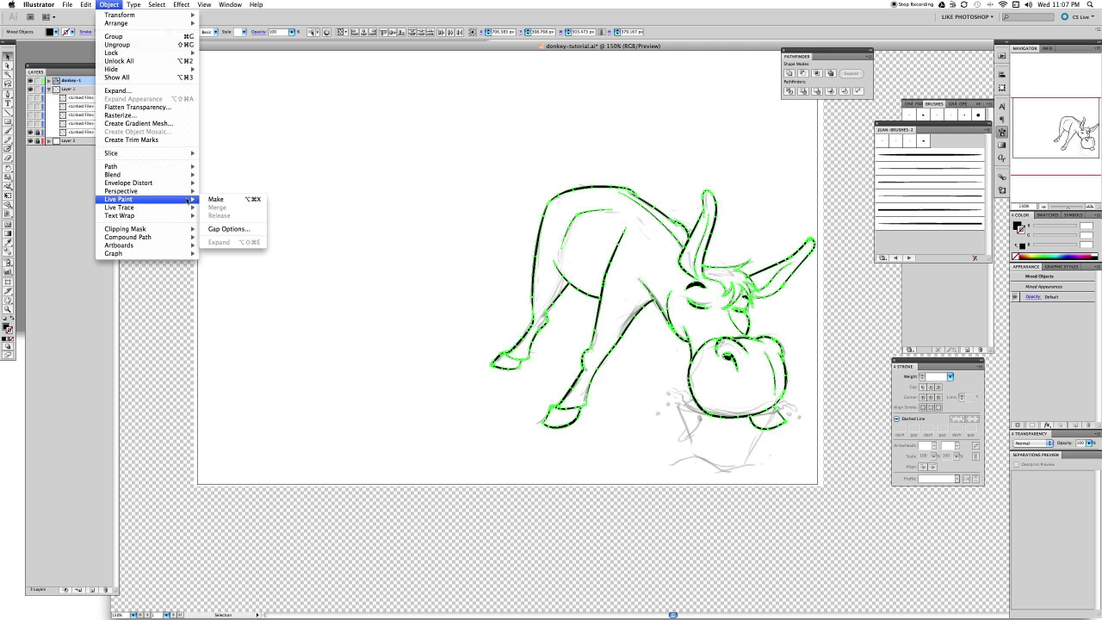
left_click(226, 201)
Expand the donkey's Live Paint group into separate editable shapes.
left_click(110, 4)
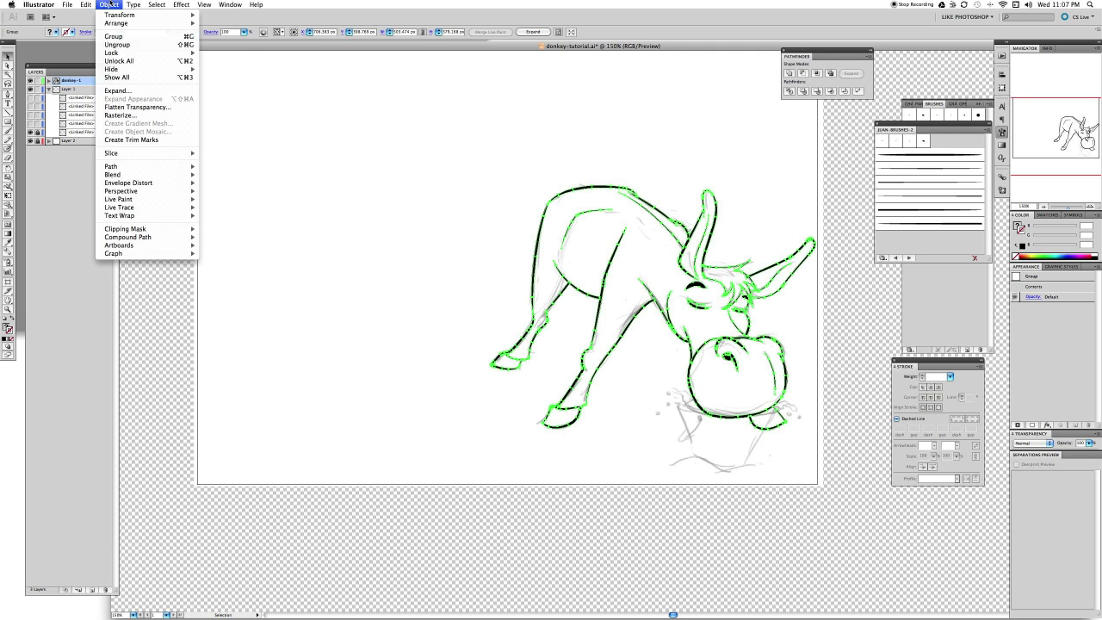
mouse_move(144, 200)
left_click(134, 90)
left_click(587, 193)
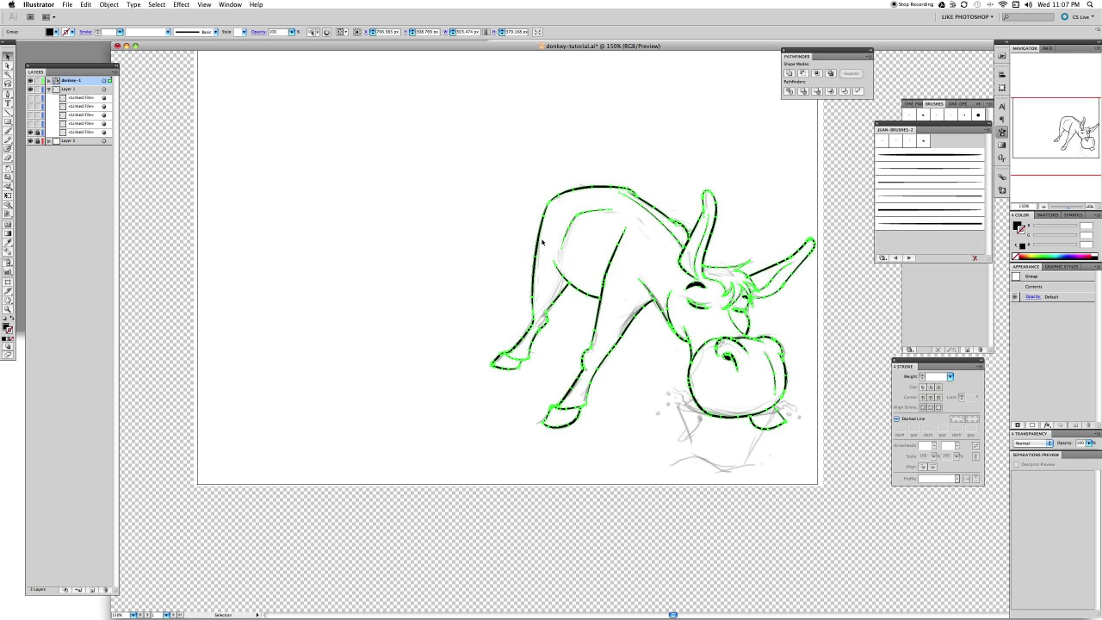
Delete the overhanging line end at the base of the far ear using the Direct Selection tool.
key("z")
left_click_drag(666, 165, 820, 364)
key("a")
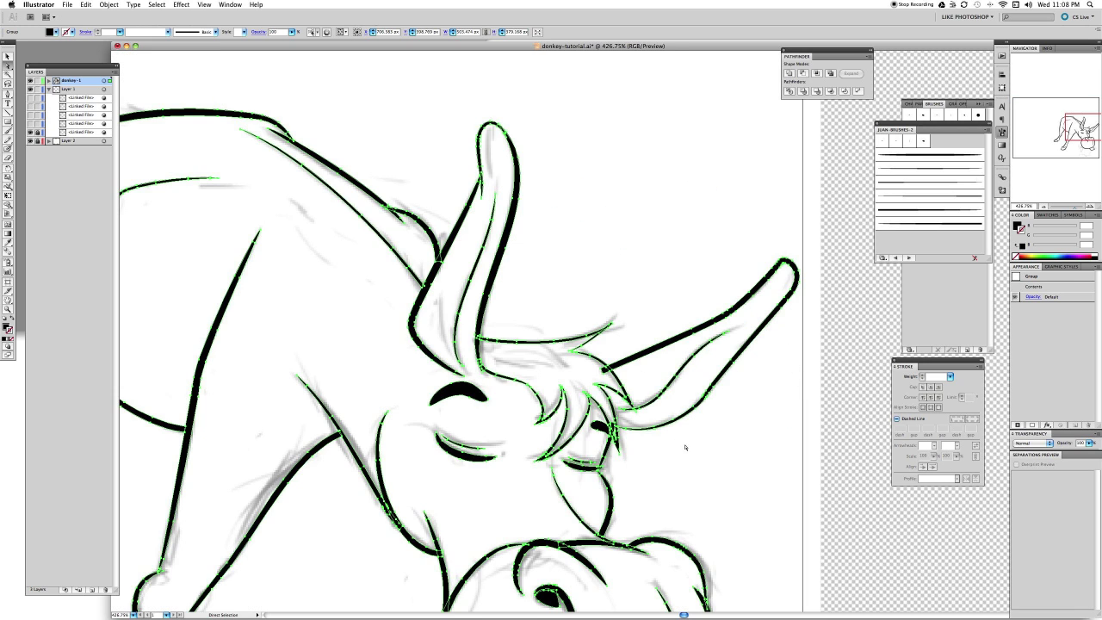
left_click(662, 423)
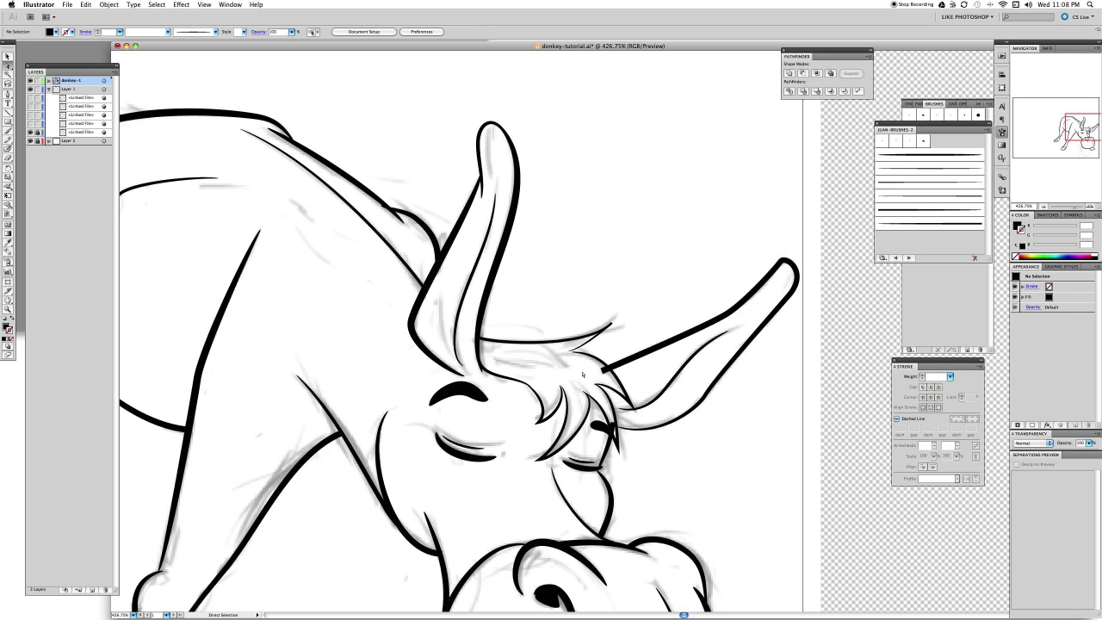
left_click(7, 66)
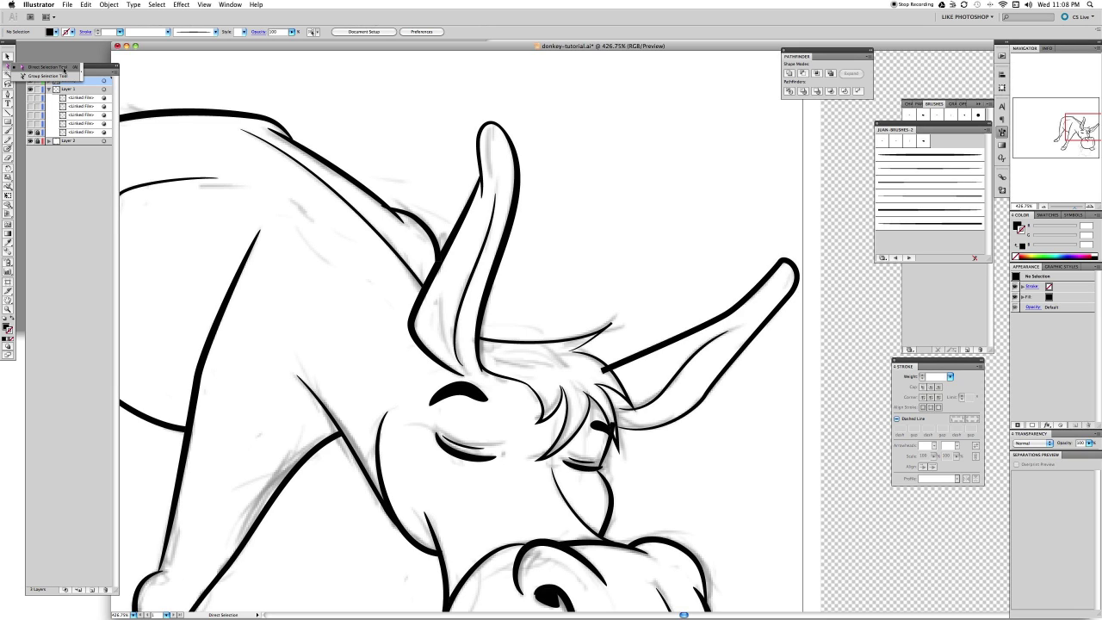
left_click(64, 69)
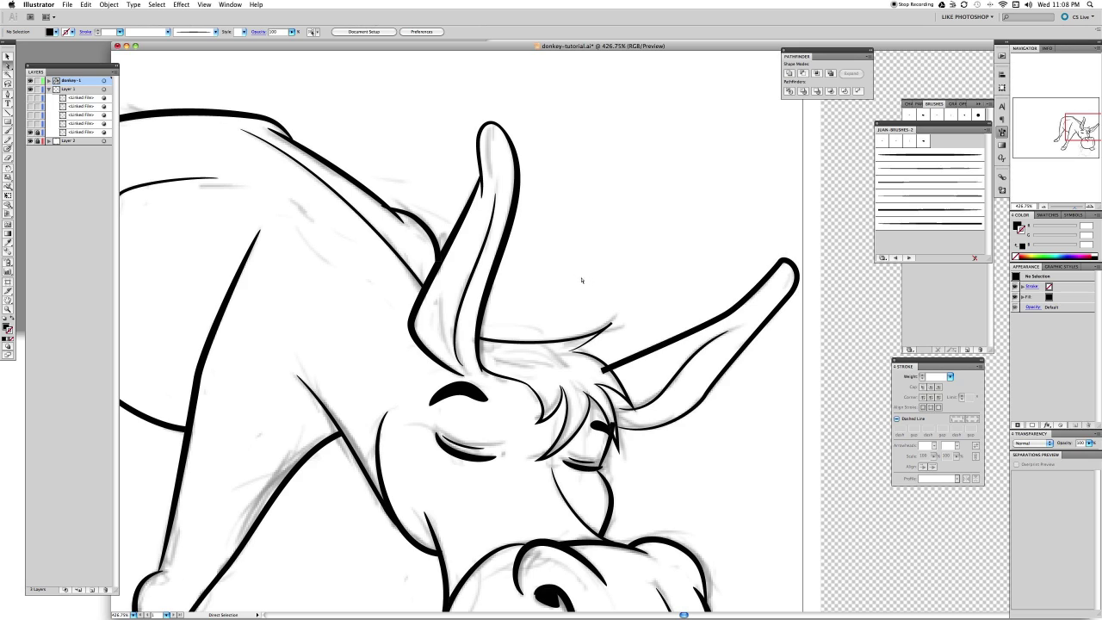
left_click(605, 371)
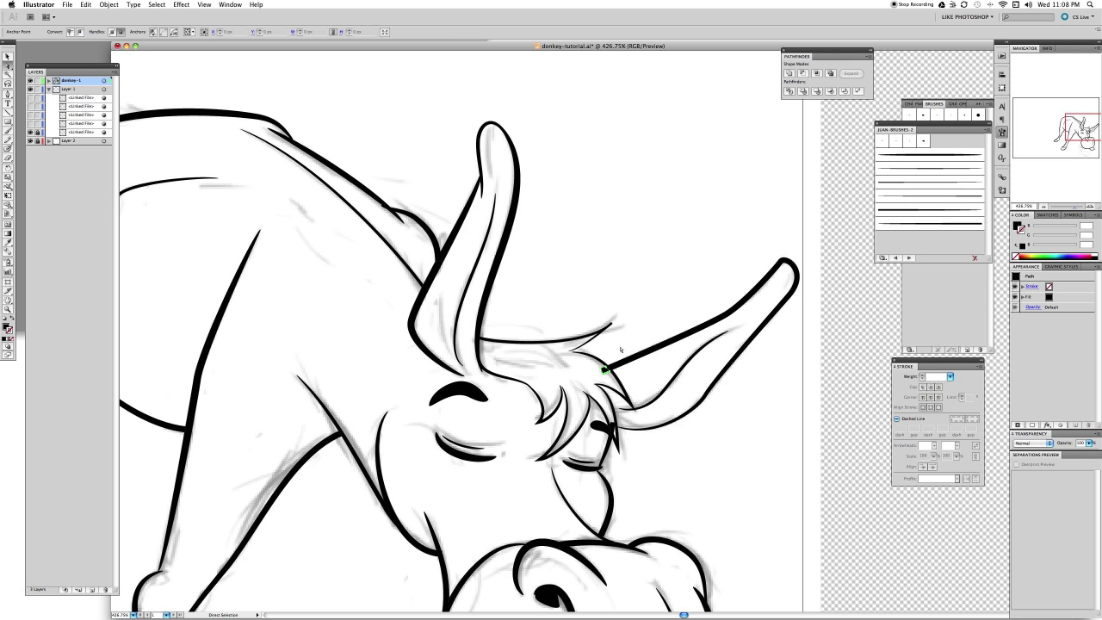
left_click(652, 384)
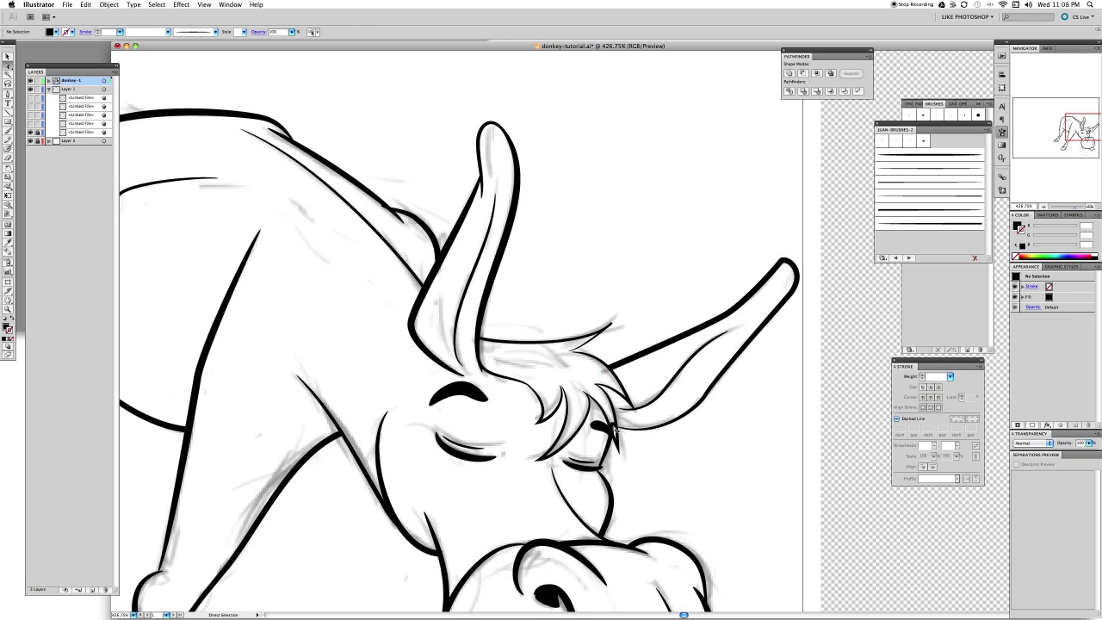
Delete the piece of the far eyebrow that overlaps the hair strand.
left_click(612, 425)
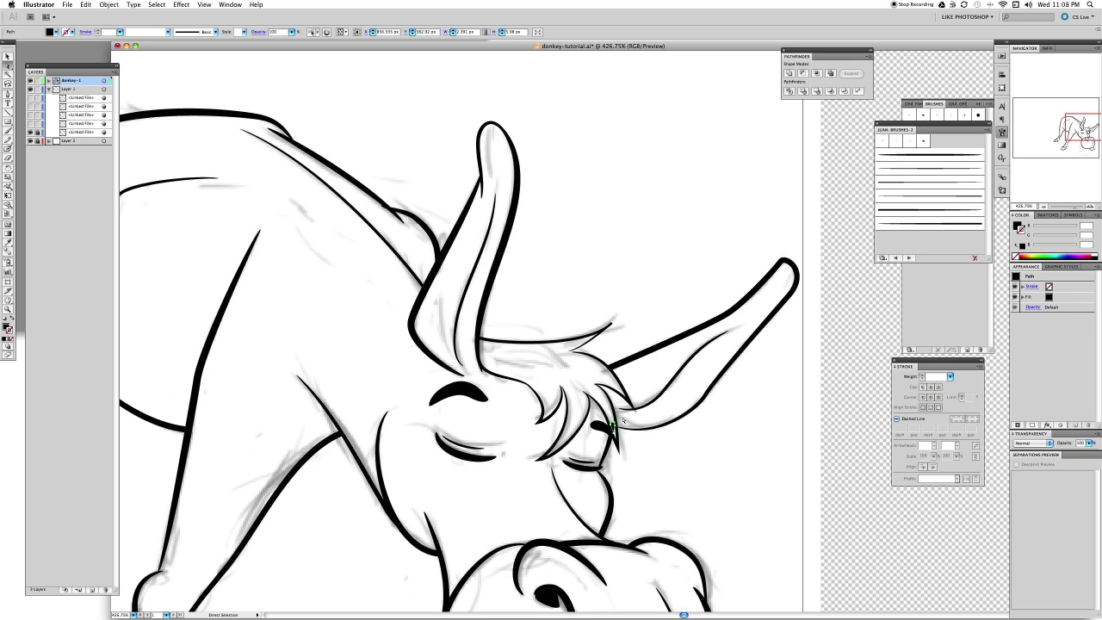
left_click(631, 423)
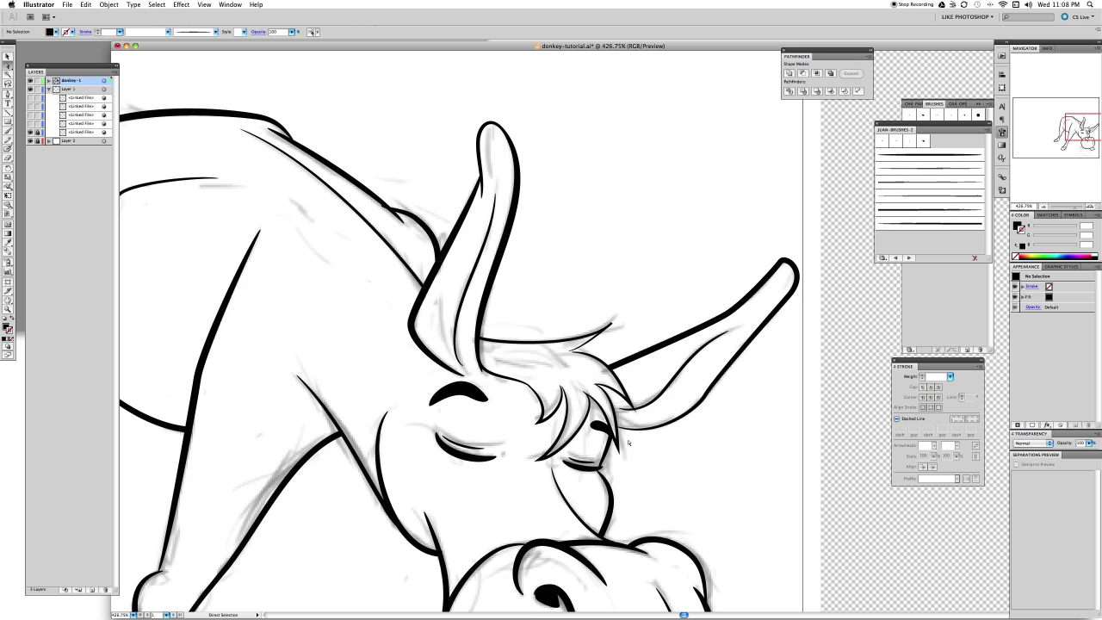
key("z")
key("a")
Examine the line joins at the upright ear's base, the jaw and the legs for overhanging ends.
left_click(543, 338)
left_click(484, 344)
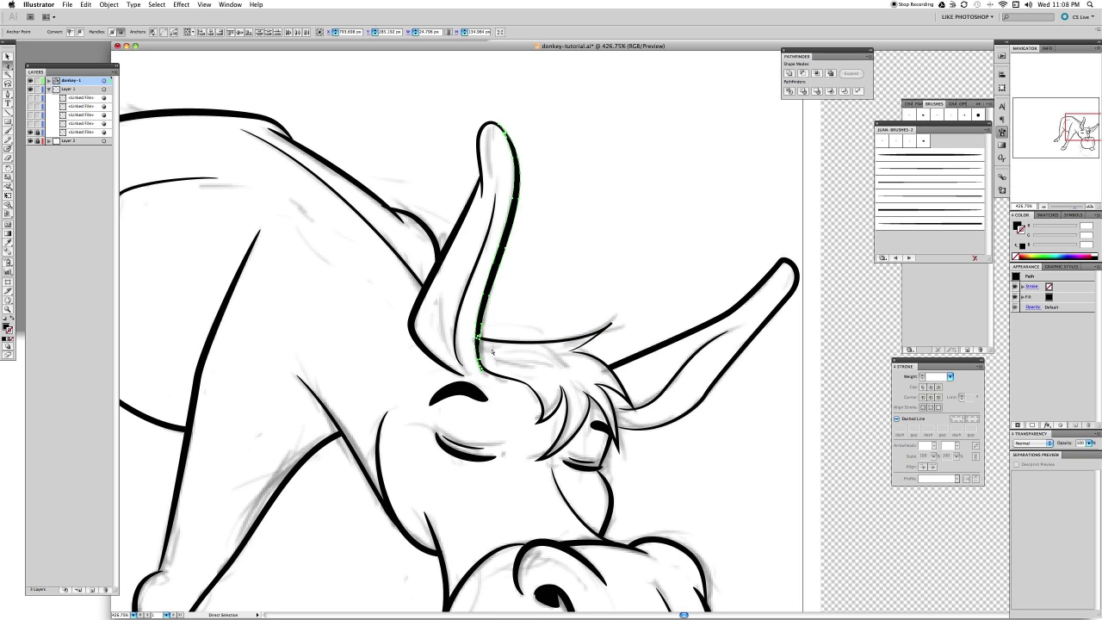
left_click(456, 340)
left_click(439, 546)
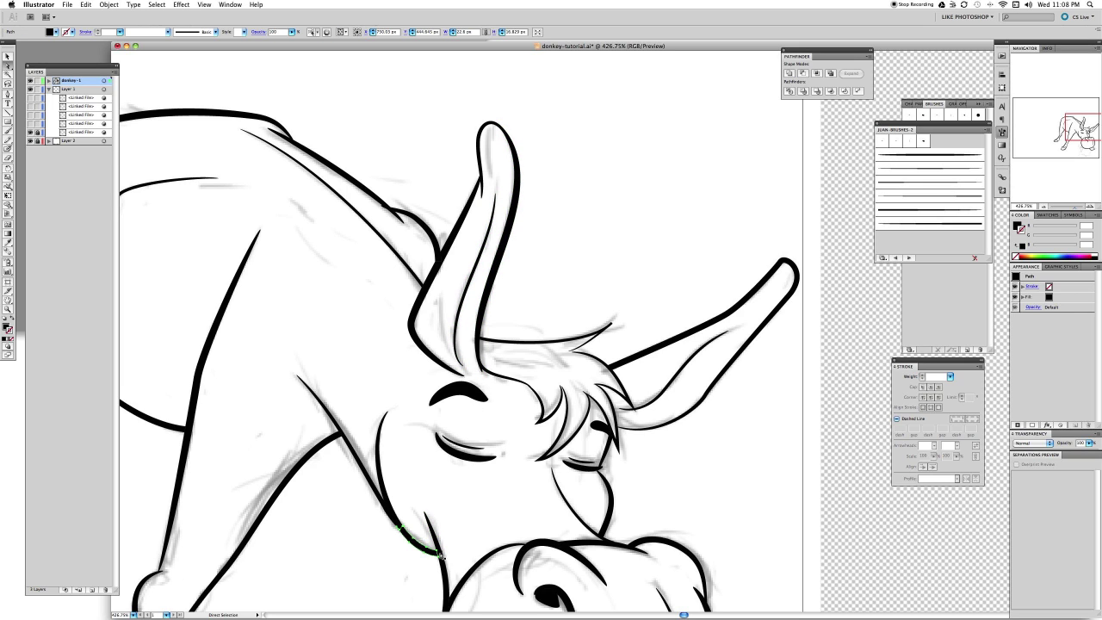
left_click(472, 514)
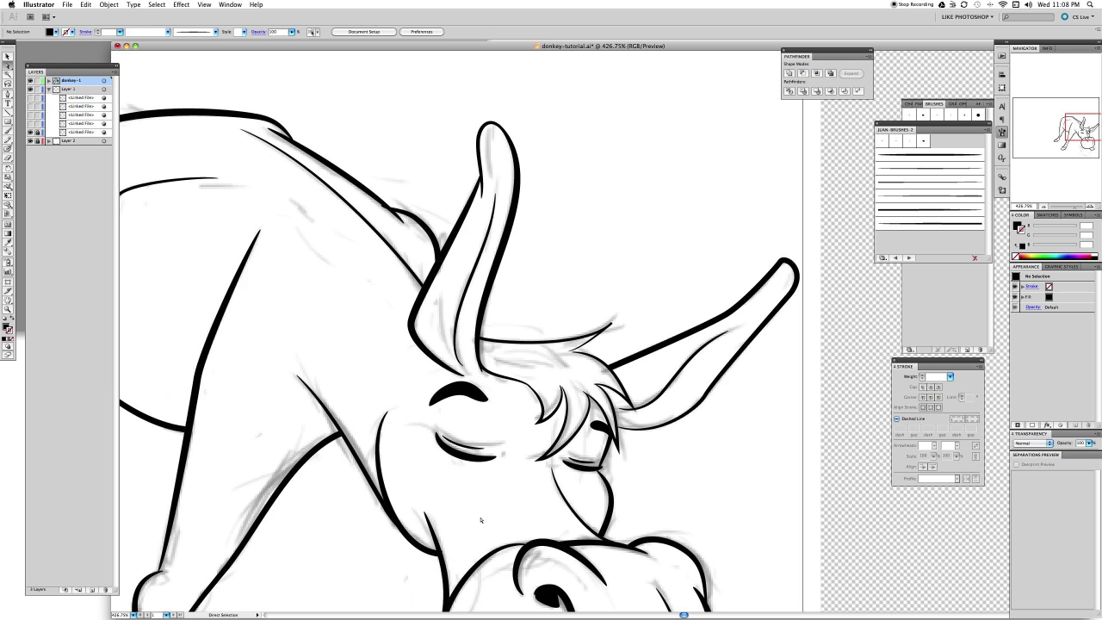
key("space")
left_click_drag(564, 501, 502, 259)
mouse_move(333, 250)
left_mouse_down()
mouse_move(454, 267)
mouse_move(516, 203)
left_mouse_up()
left_click_drag(249, 310, 488, 372)
left_click_drag(391, 305, 395, 421)
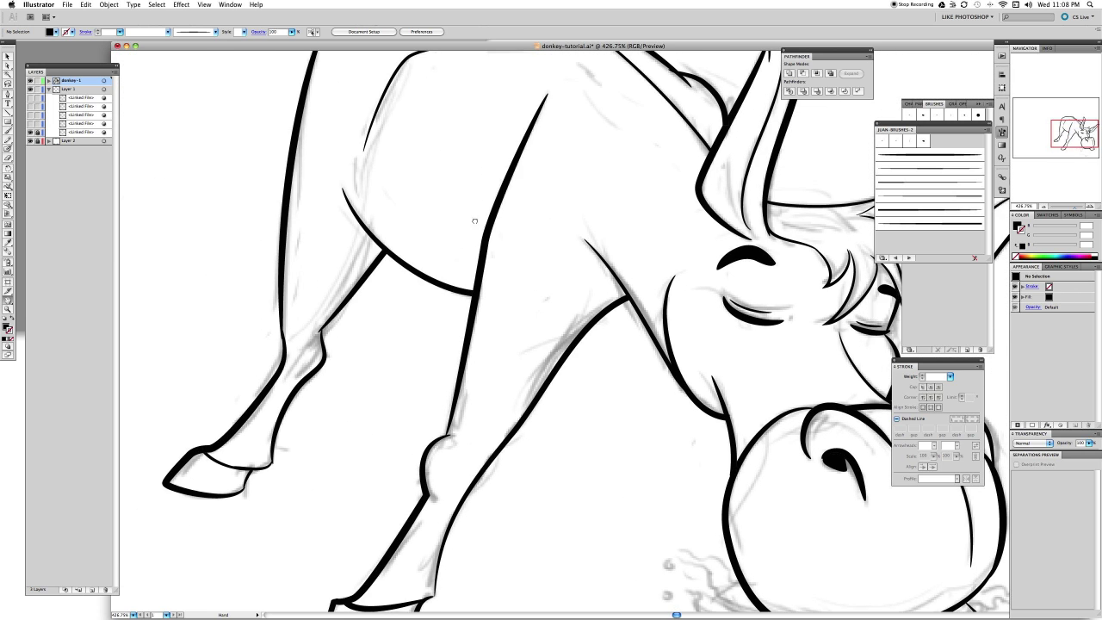
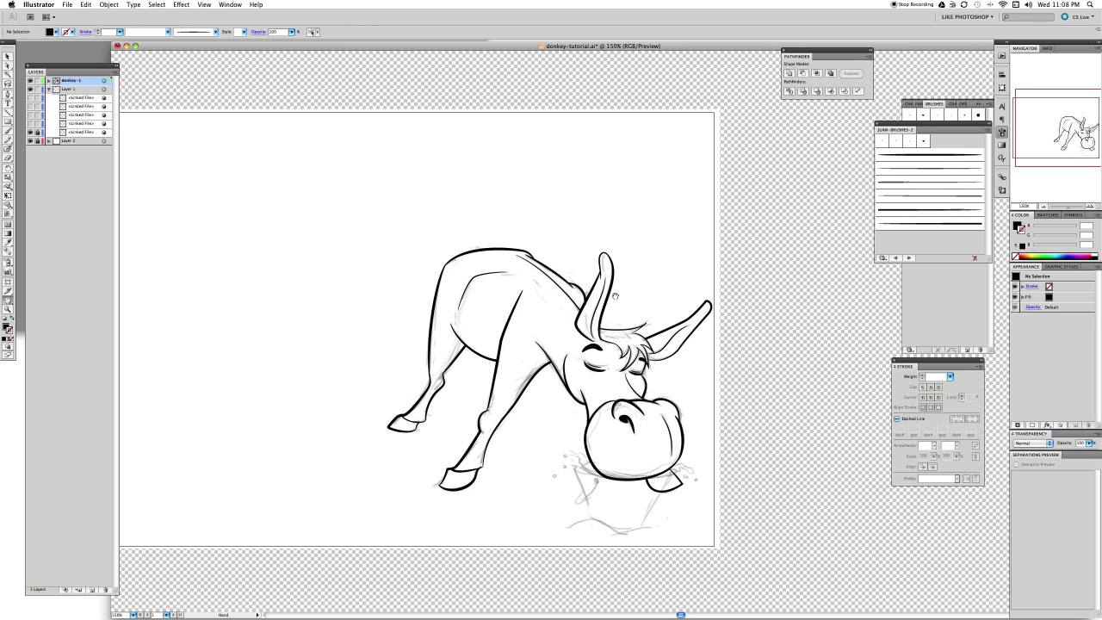
Make the whole inked donkey drawing into a Live Paint group and deselect it.
key("v")
mouse_move(337, 191)
left_mouse_down()
mouse_move(715, 539)
mouse_move(758, 555)
left_mouse_up()
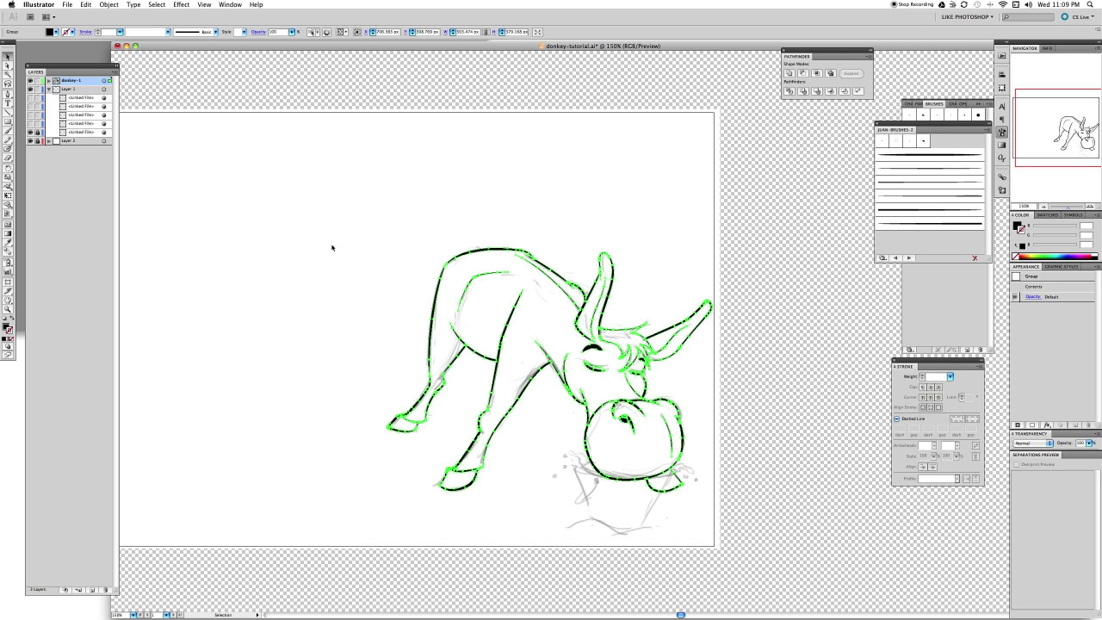
left_click(108, 5)
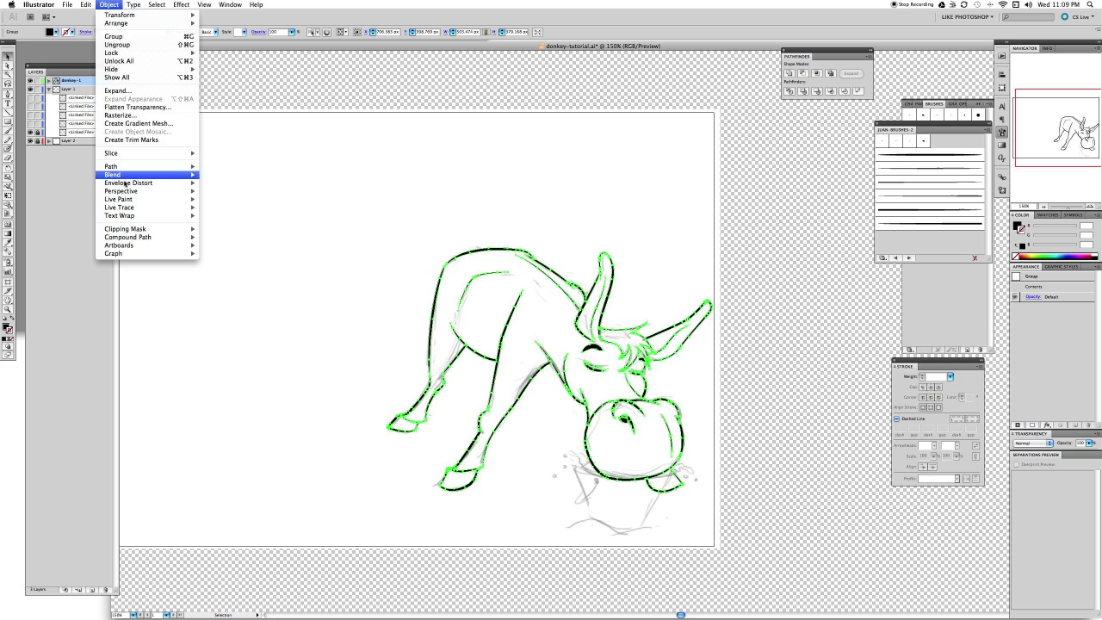
mouse_move(125, 203)
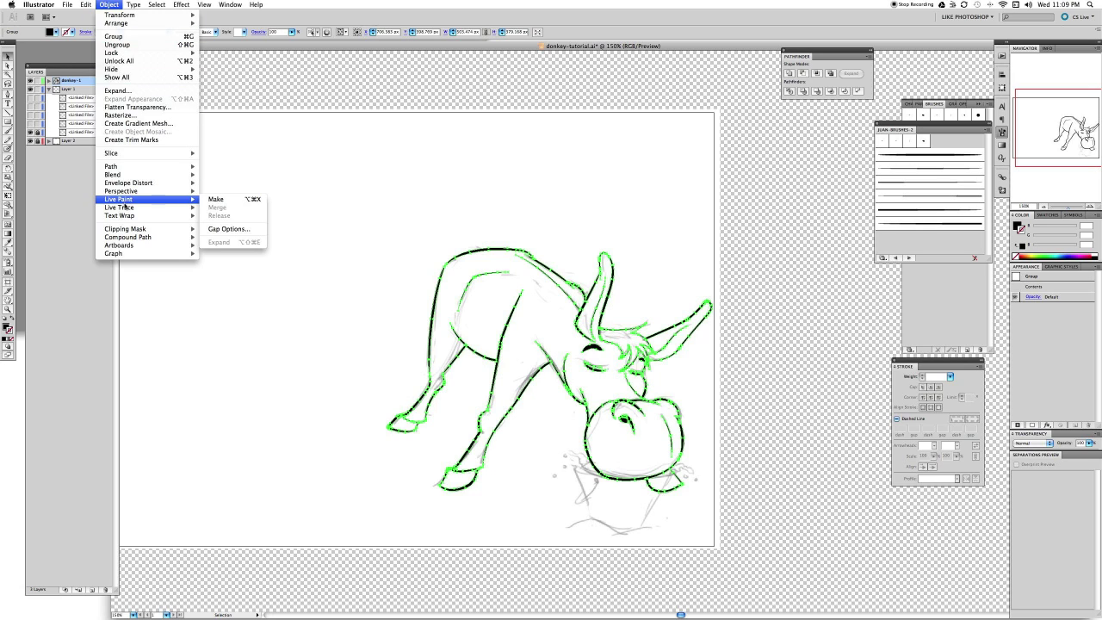
left_click(220, 203)
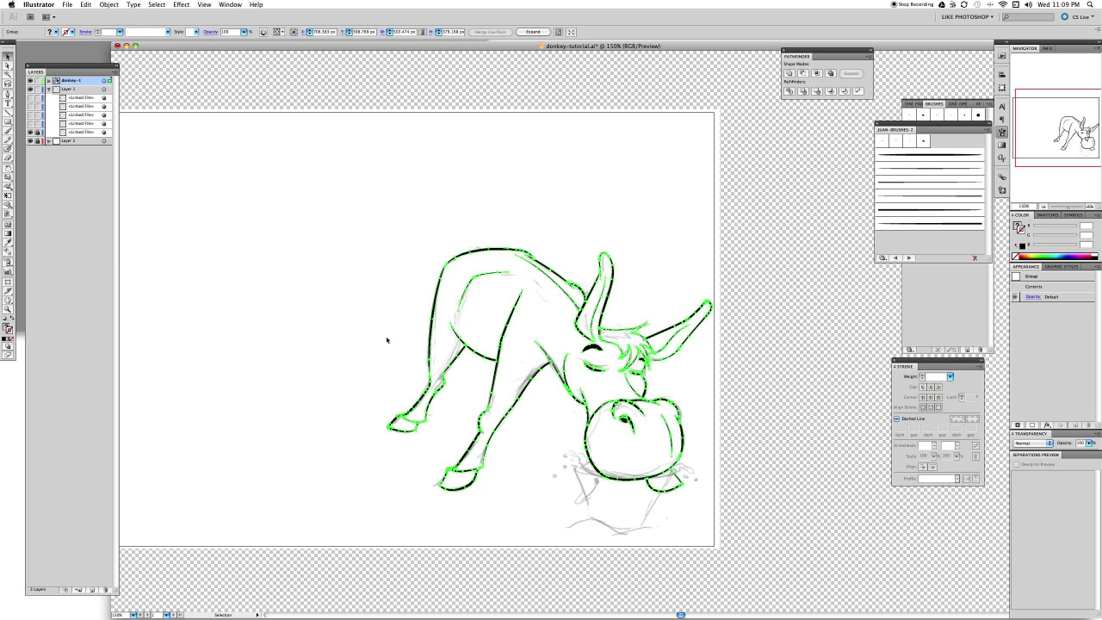
left_click(343, 318)
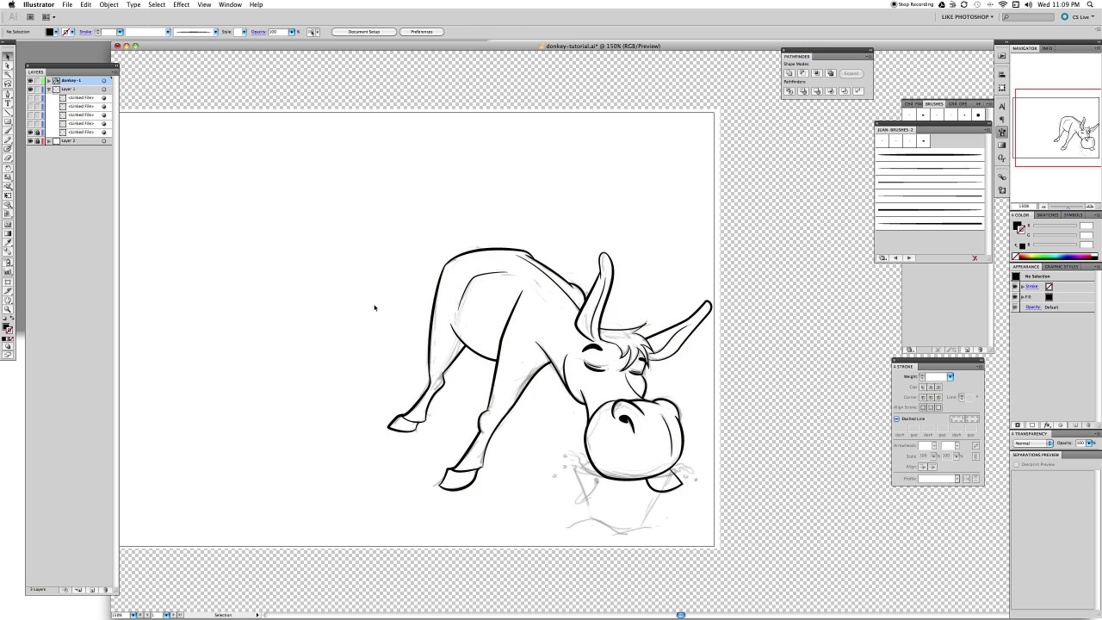
Fill the donkey's body, legs, head and both ears with warm grey AFA49A using the Live Paint Bucket.
double_click(7, 326)
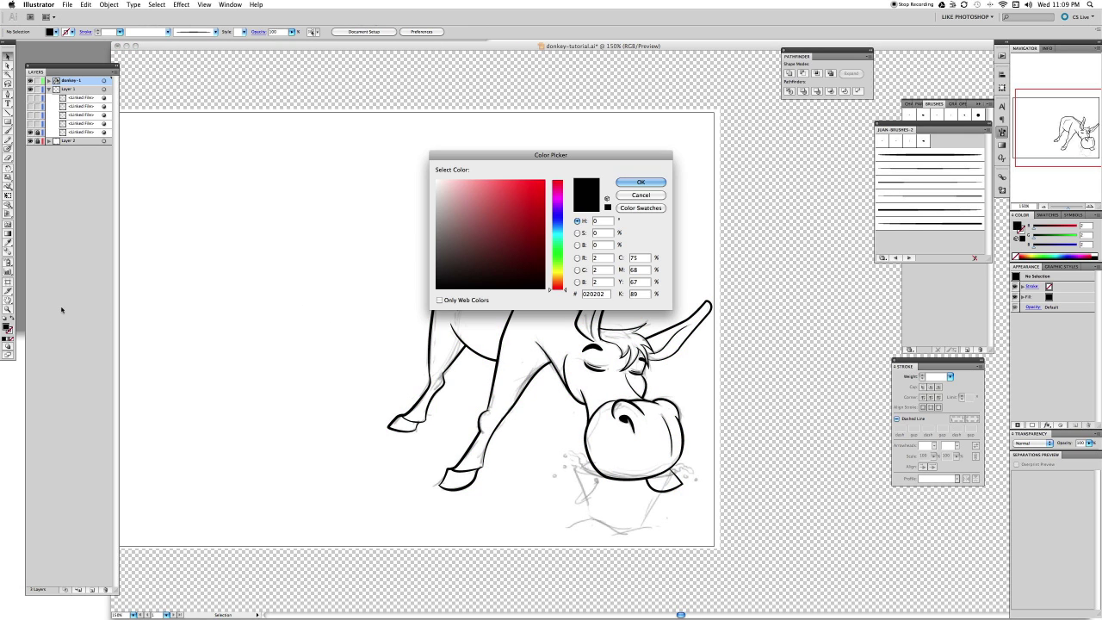
left_click(435, 221)
left_click_drag(560, 287, 561, 282)
left_click_drag(452, 218, 449, 213)
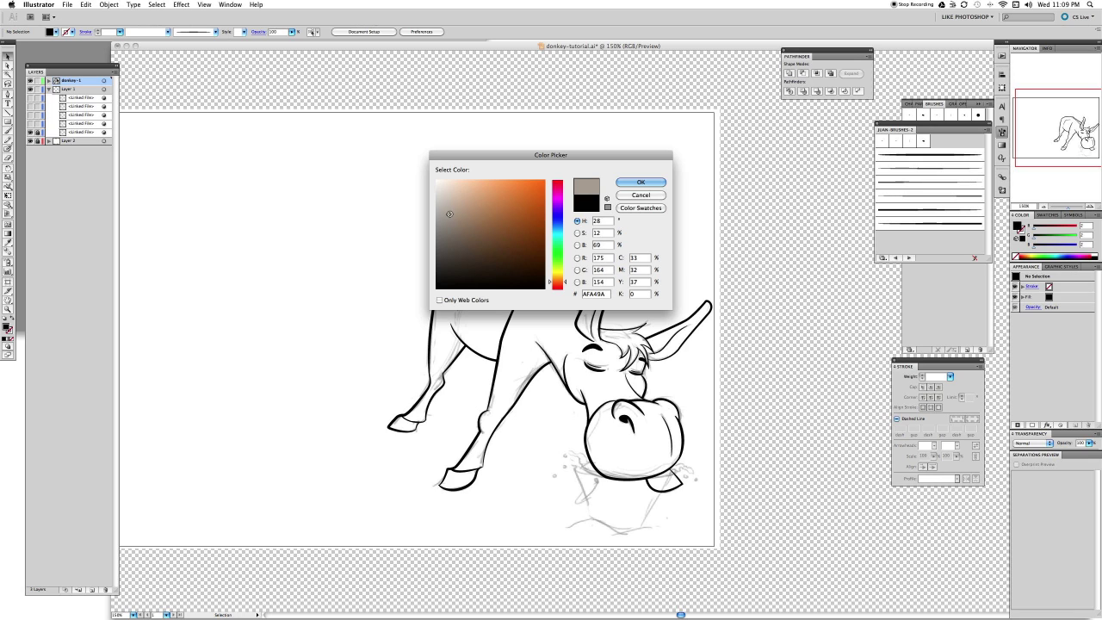
left_click(639, 182)
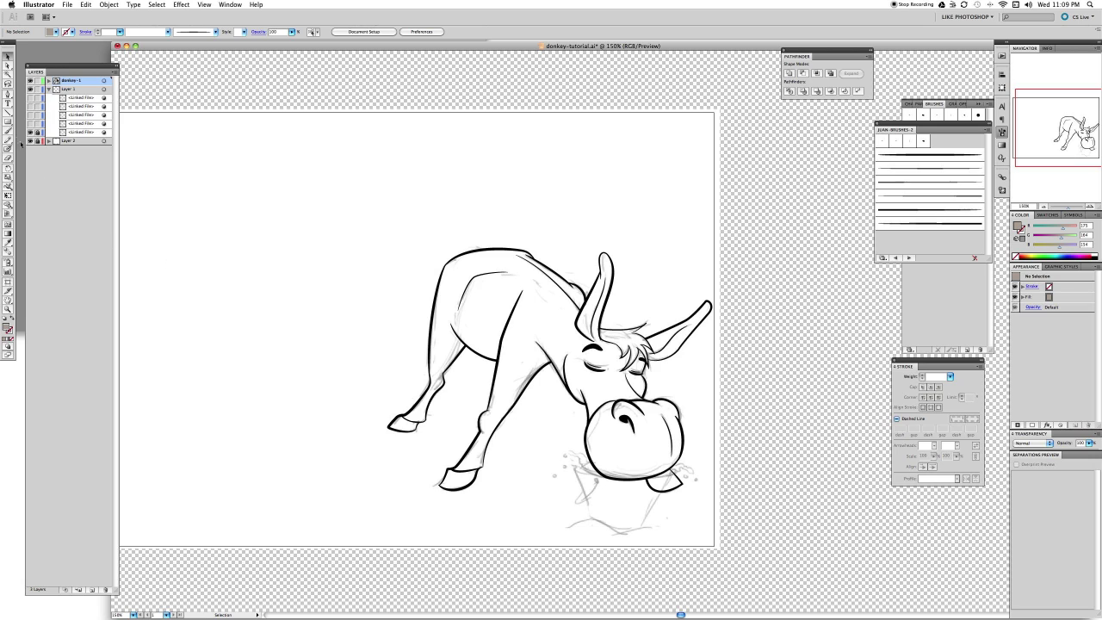
key("k")
left_click(493, 293)
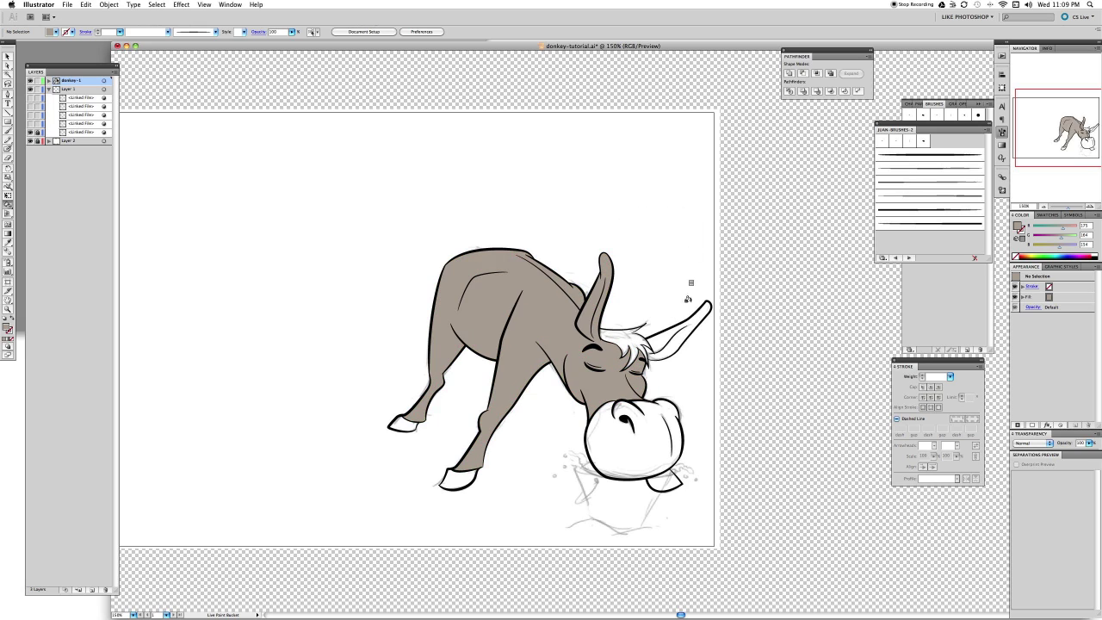
left_click(676, 324)
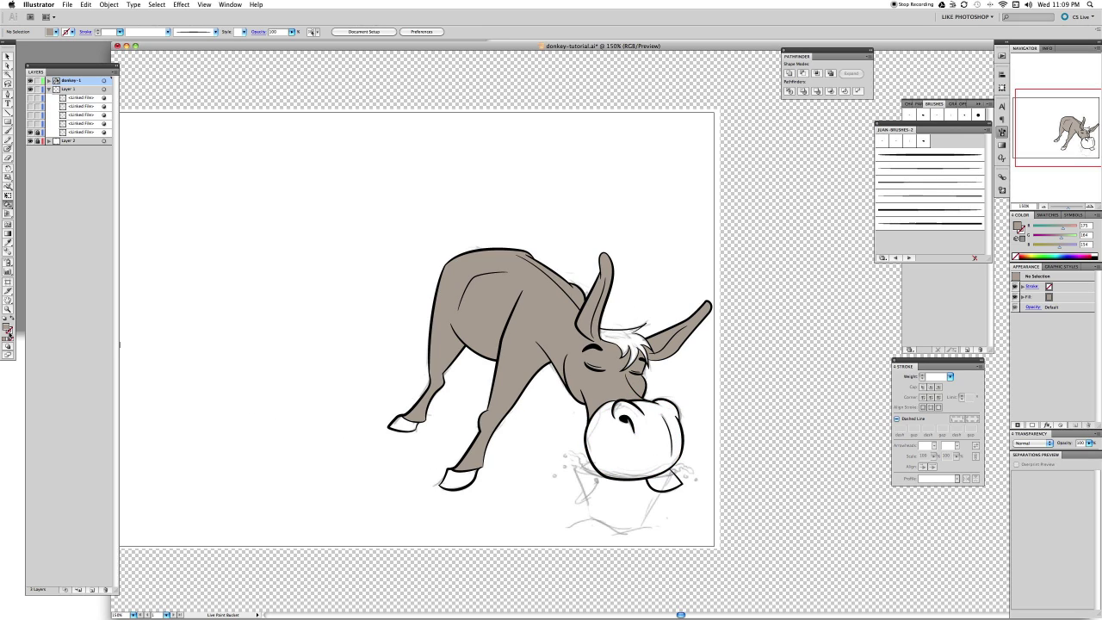
Fill the three visible hooves with dark grey 515151 using the Live Paint Bucket.
double_click(7, 327)
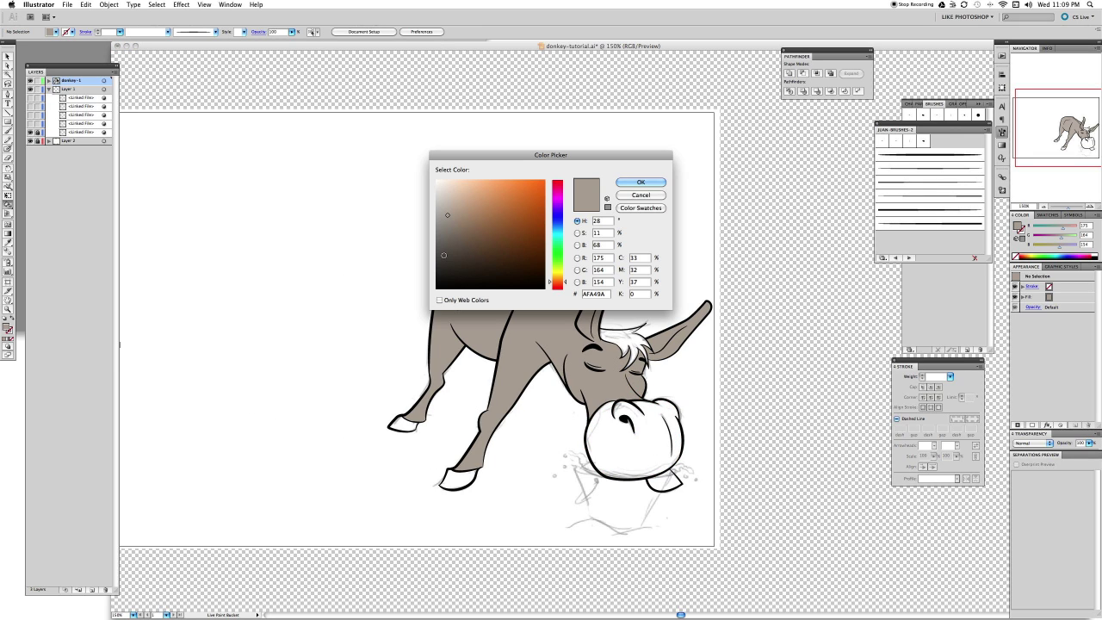
left_click(437, 255)
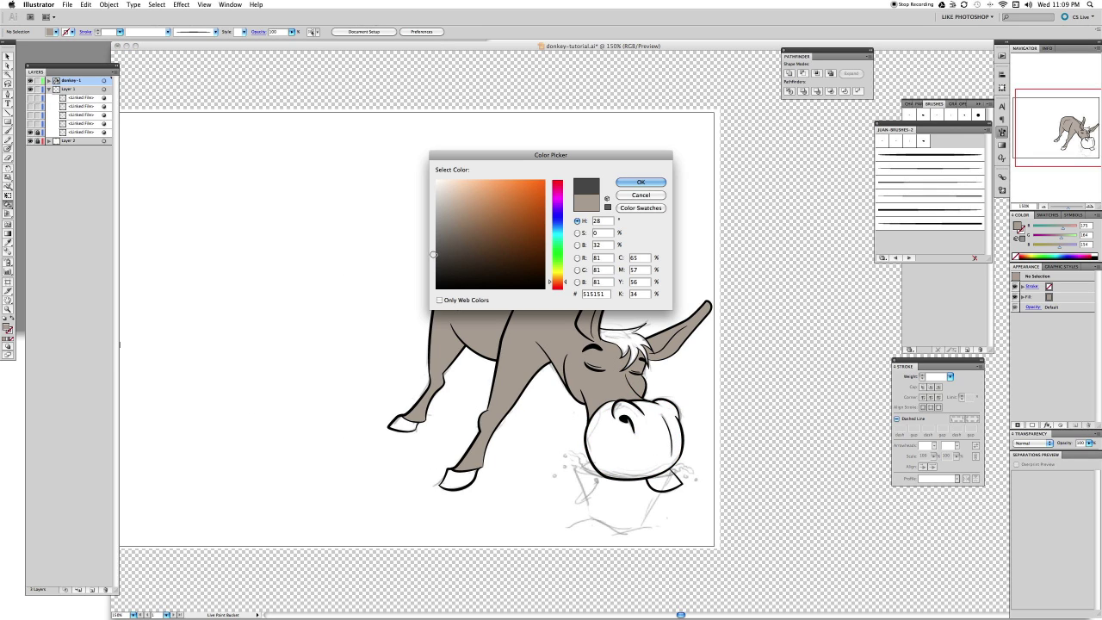
left_click(639, 183)
left_click(403, 423)
left_click(447, 475)
left_click(658, 480)
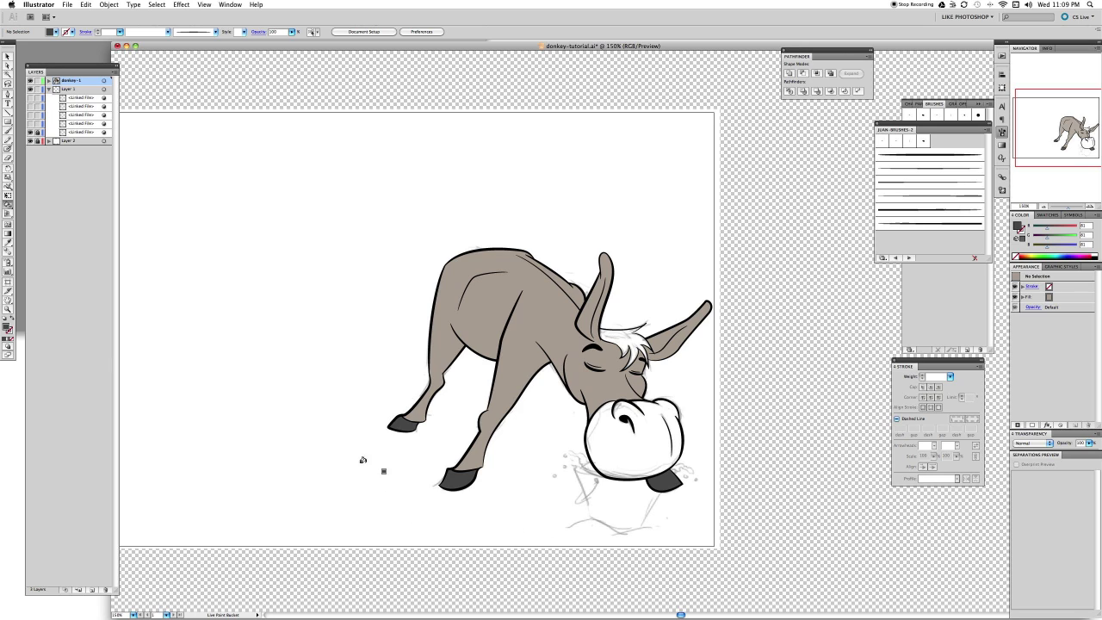
Fill the donkey's hair tuft with reddish brown 8C4A18 using the Live Paint Bucket.
double_click(9, 326)
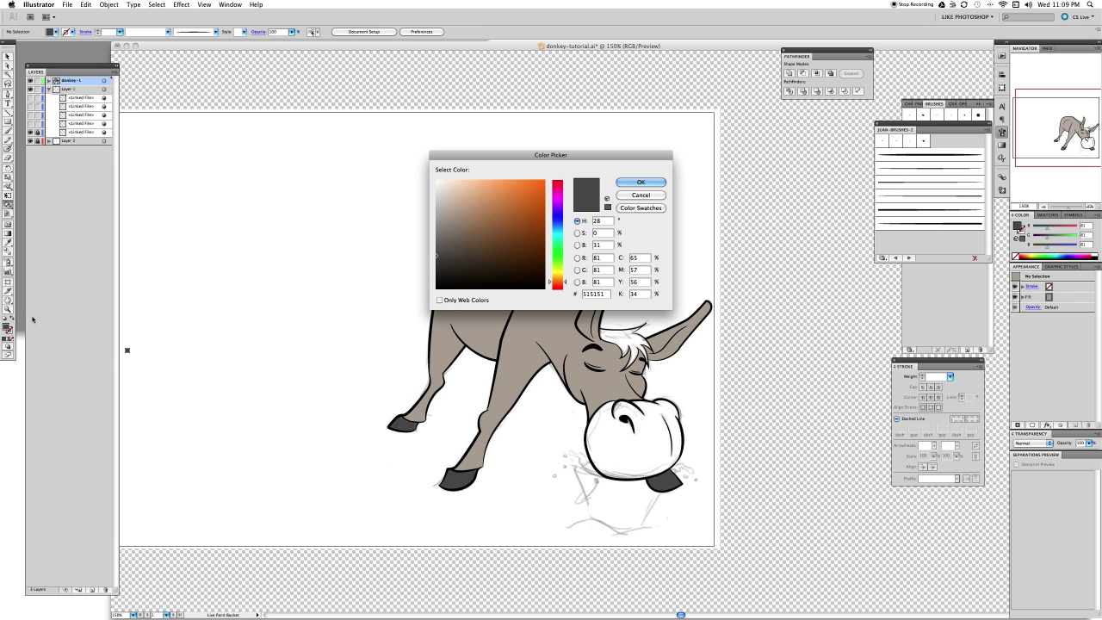
left_click_drag(503, 246, 530, 238)
left_click_drag(570, 283, 566, 282)
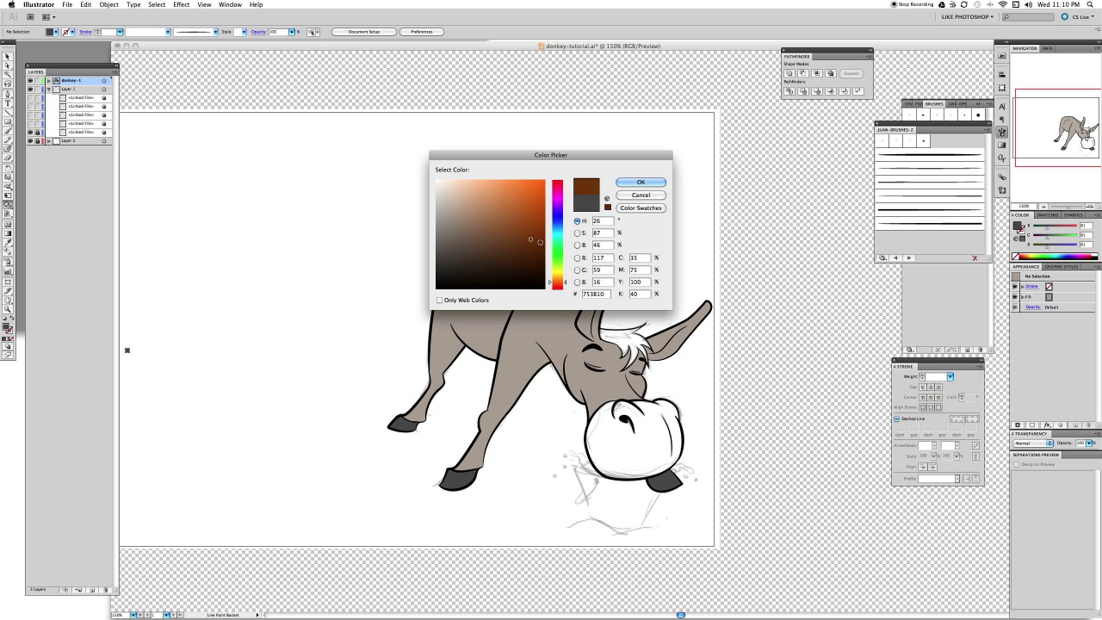
left_click(637, 182)
left_click(622, 329)
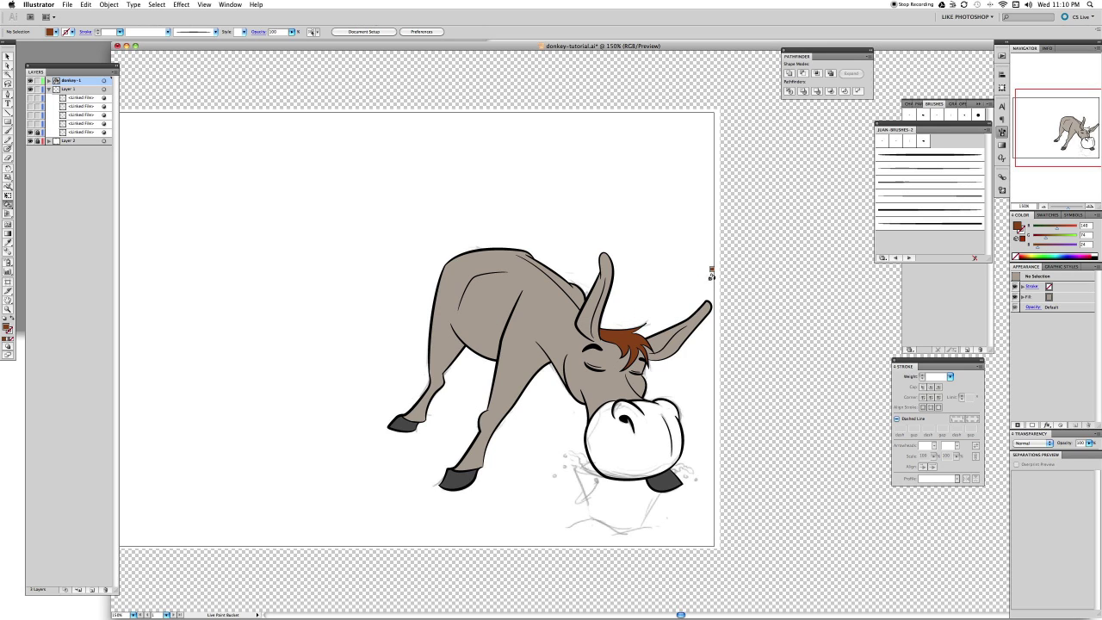
Fill the donkey's muzzle with a light tan colour using the Live Paint Bucket.
double_click(7, 327)
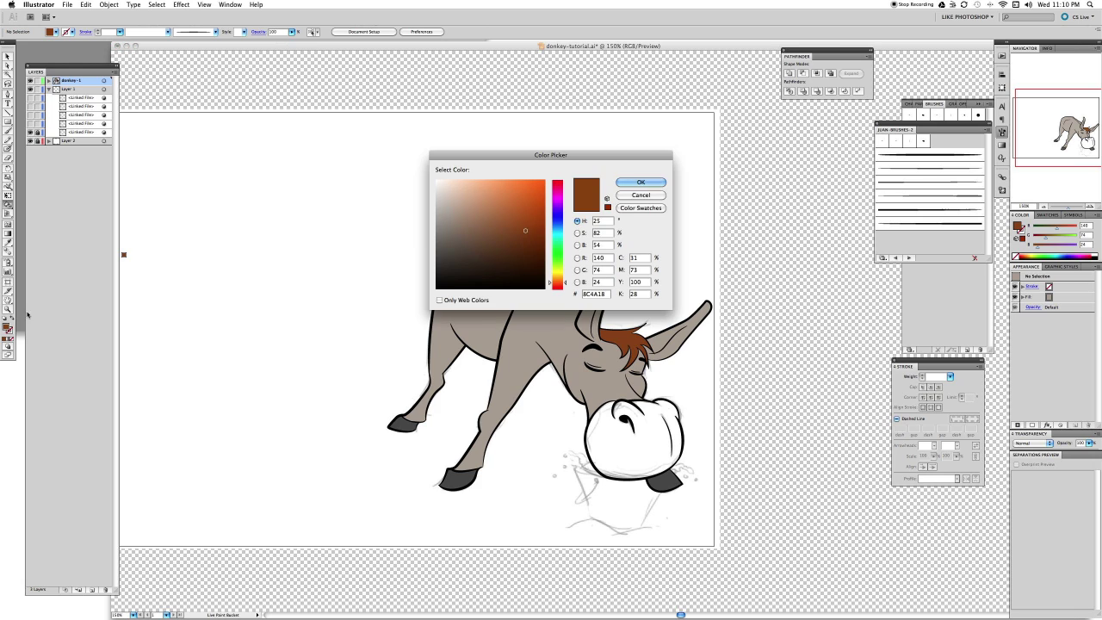
left_click(557, 278)
left_click_drag(559, 277, 560, 279)
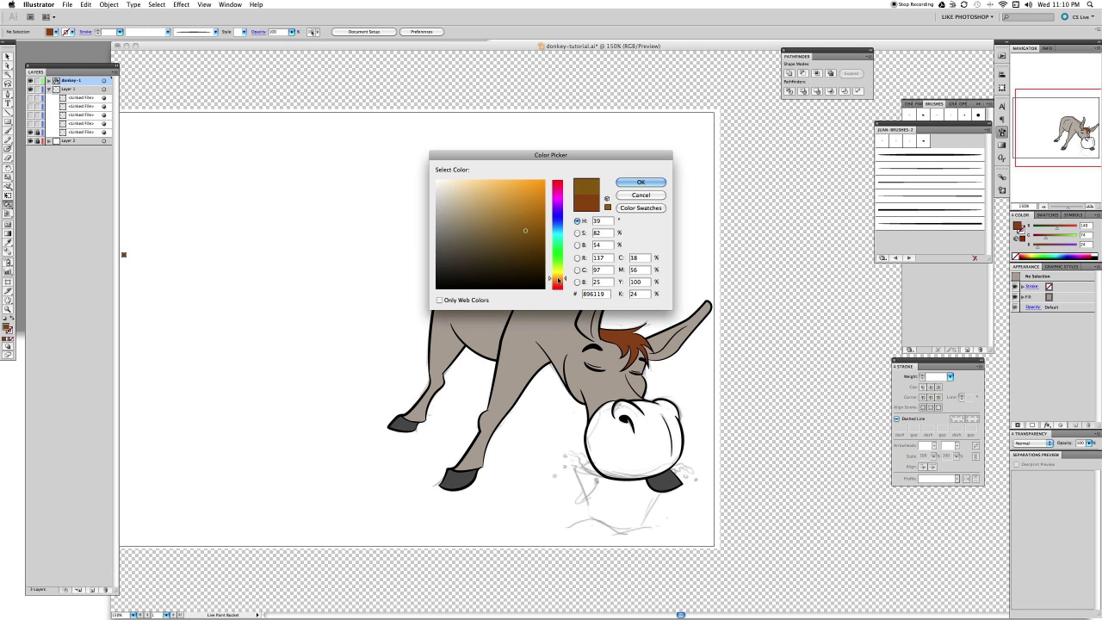
left_click_drag(475, 200, 469, 194)
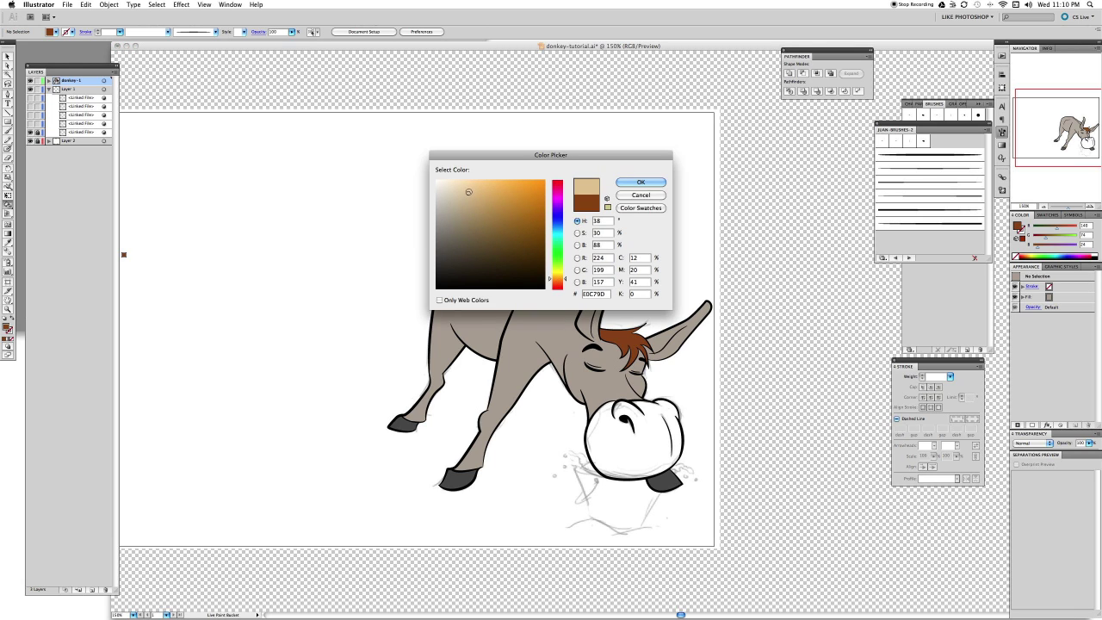
left_click(639, 182)
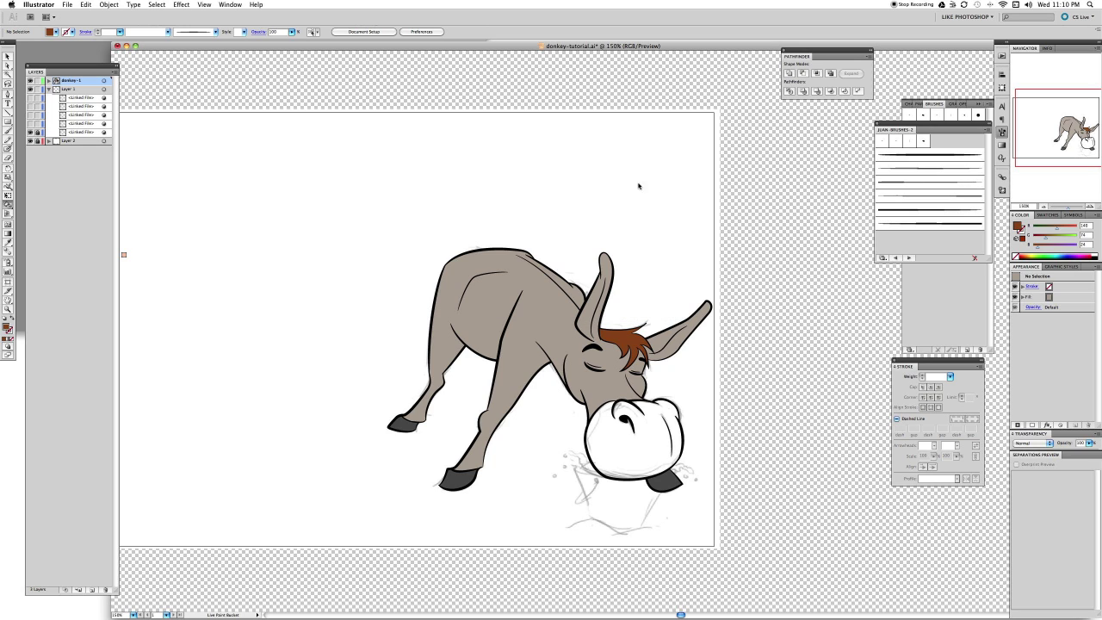
left_click(659, 422)
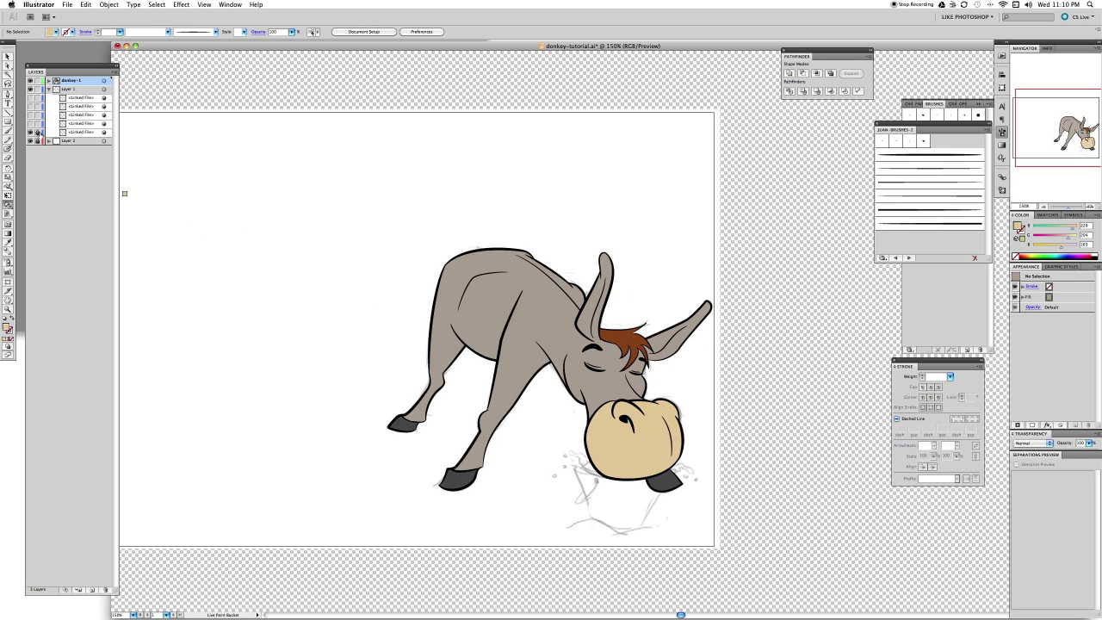
Lock and hide the donkey-1 layer, and replace the first pencil sketch with the second one, locked, in Layer 1.
left_click(31, 90)
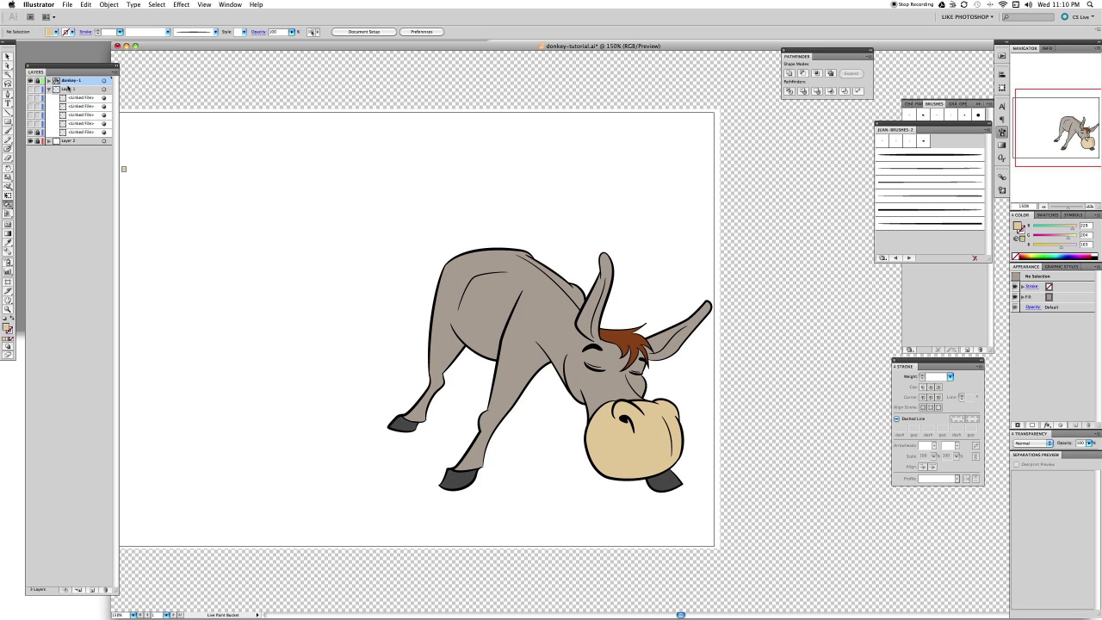
left_click(30, 81)
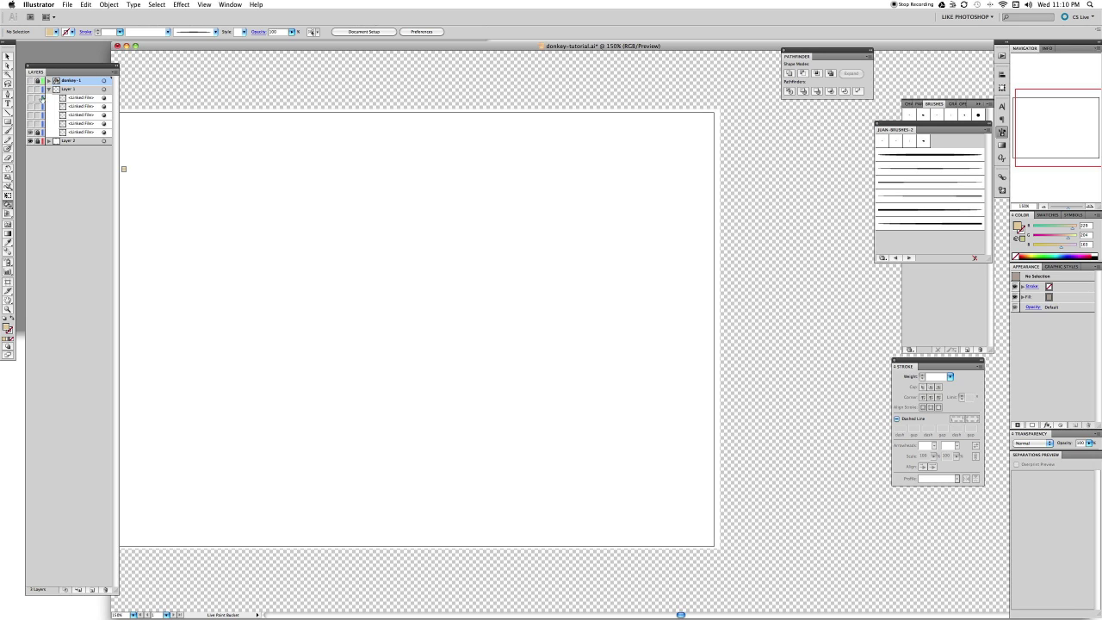
left_click(31, 88)
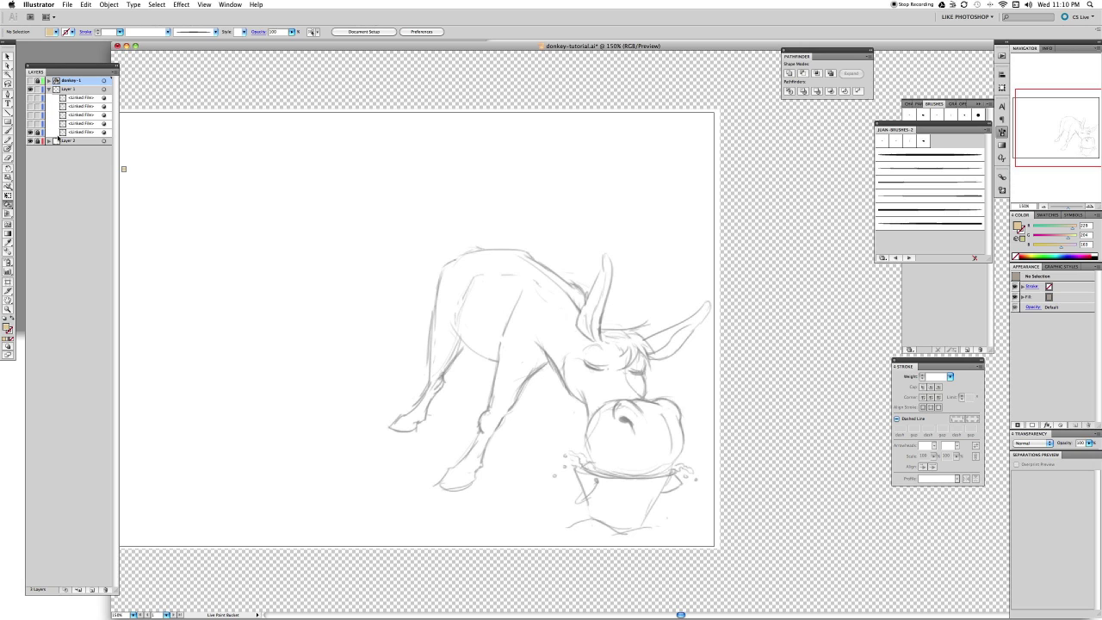
left_click(30, 123)
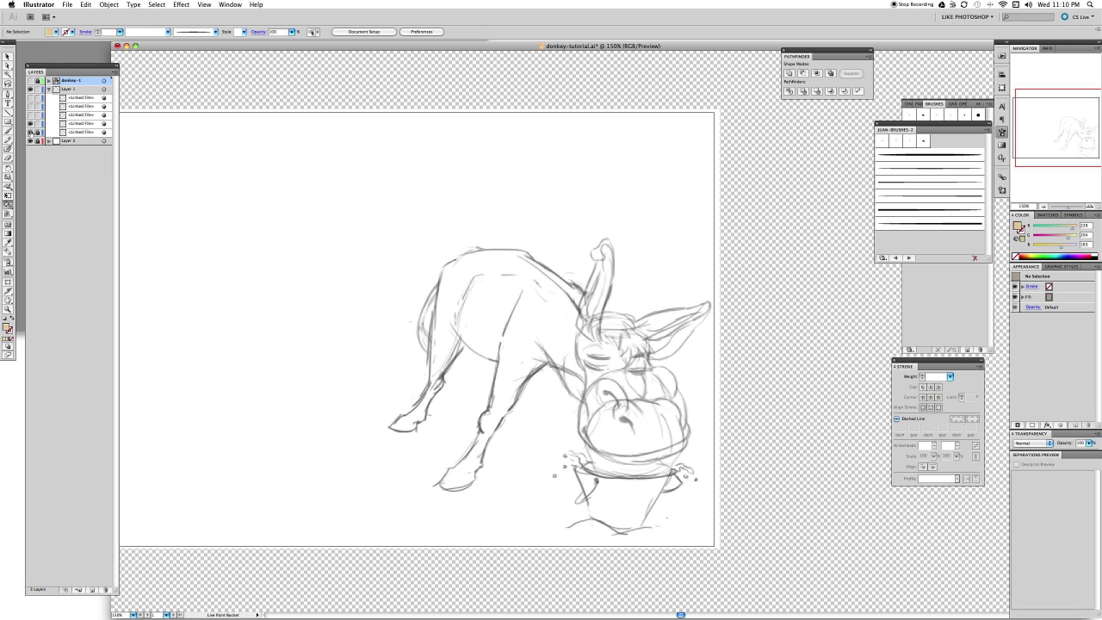
left_click(30, 124)
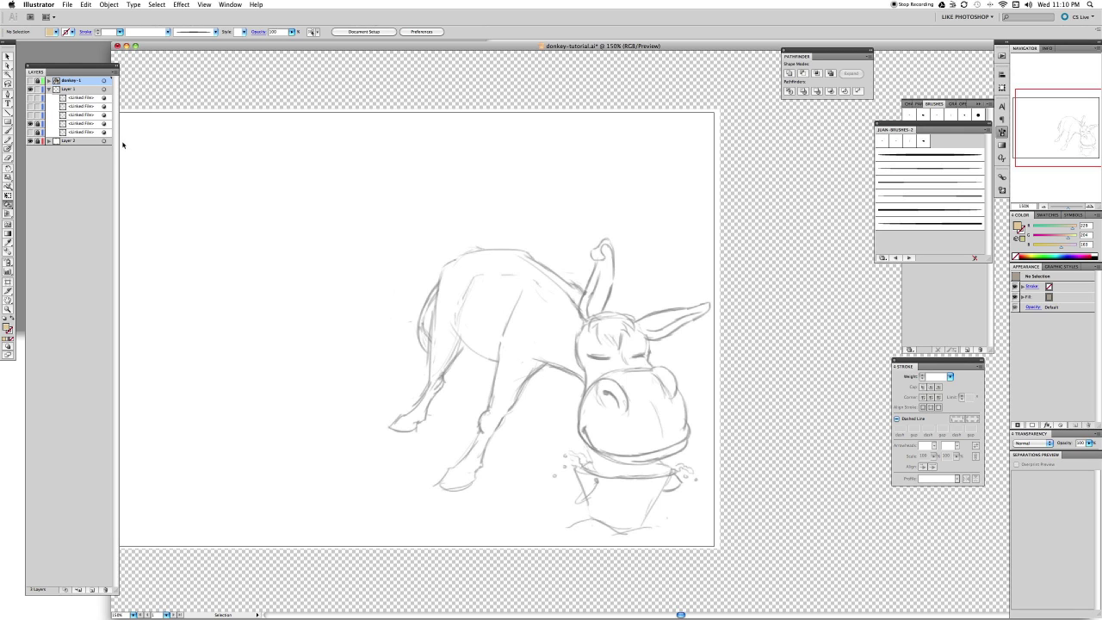
Add a new layer above donkey-1 and name it donkey-2.
key("super+l")
double_click(67, 80)
type("donkey-2")
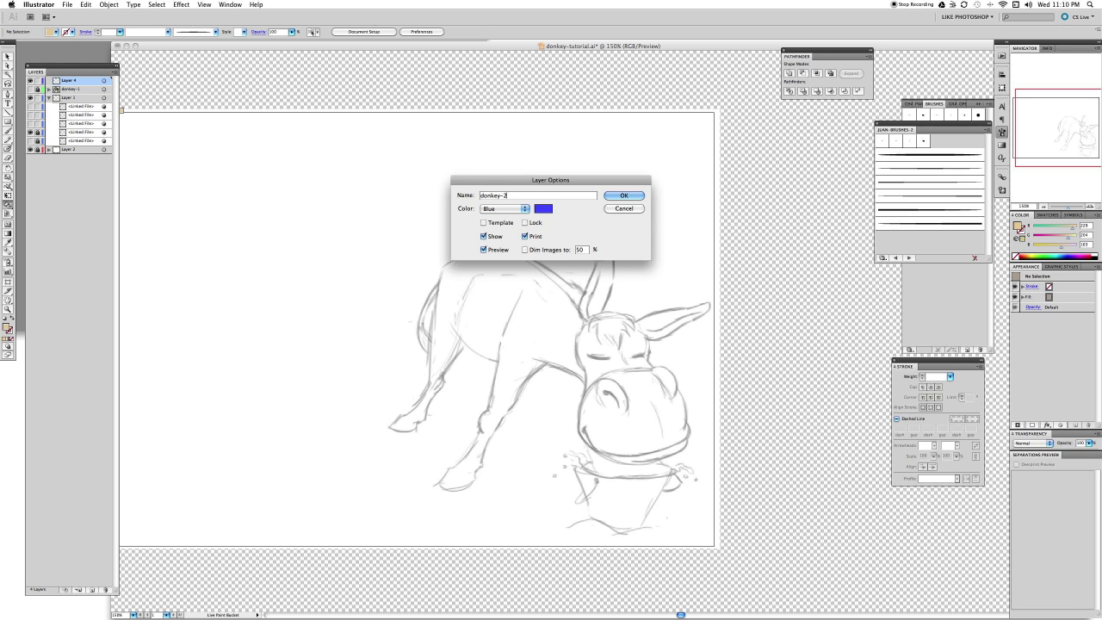
key("Return")
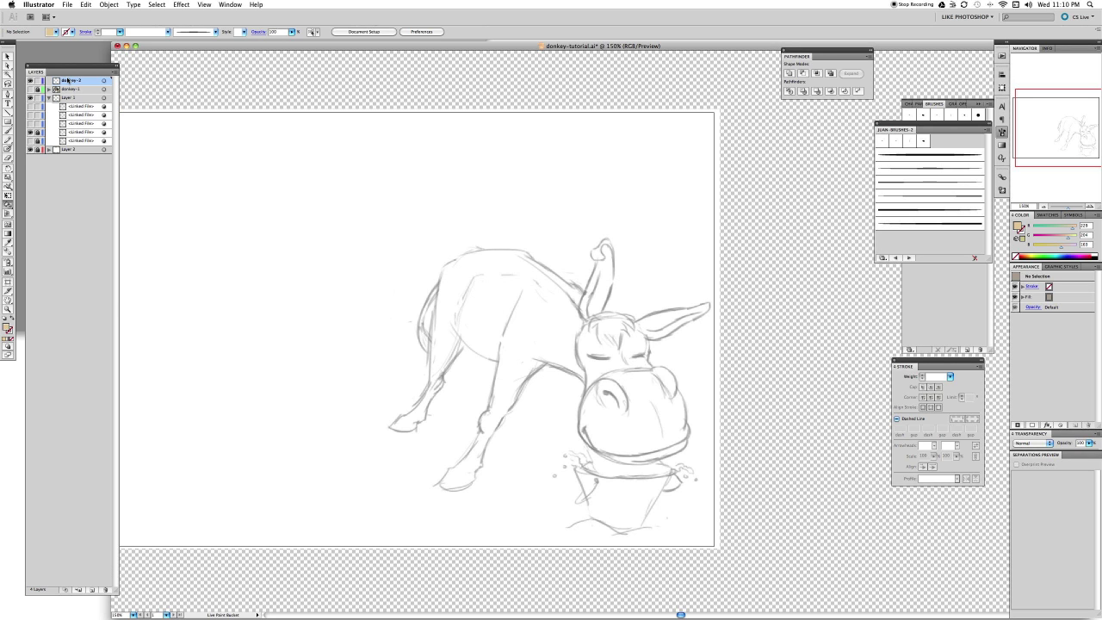
Set the fill to none and the stroke colour to black 000000.
left_click(11, 331)
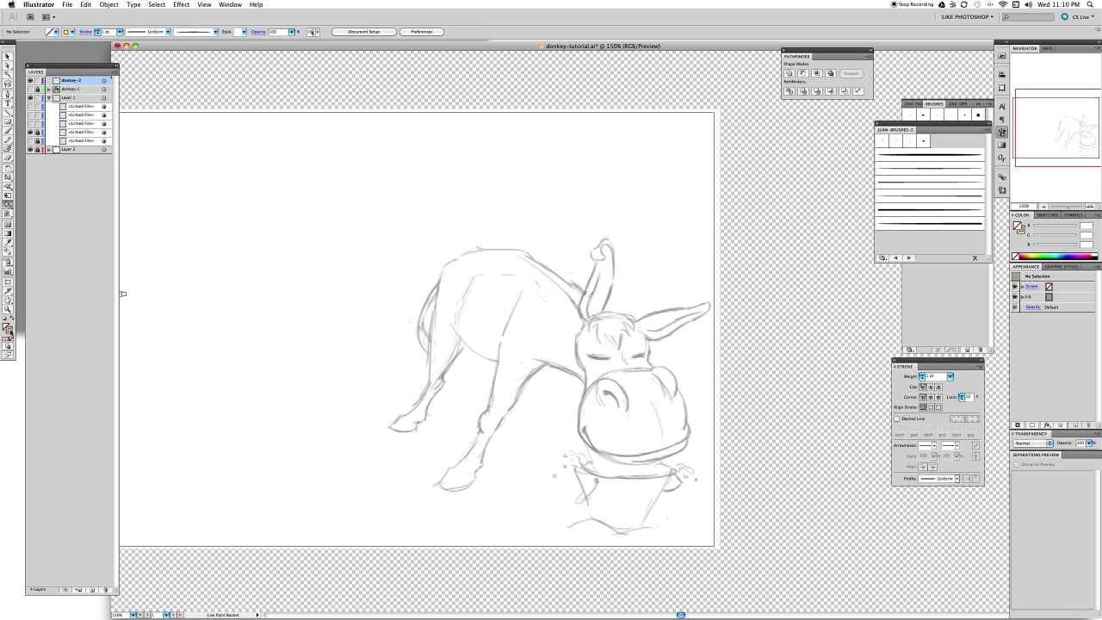
double_click(11, 331)
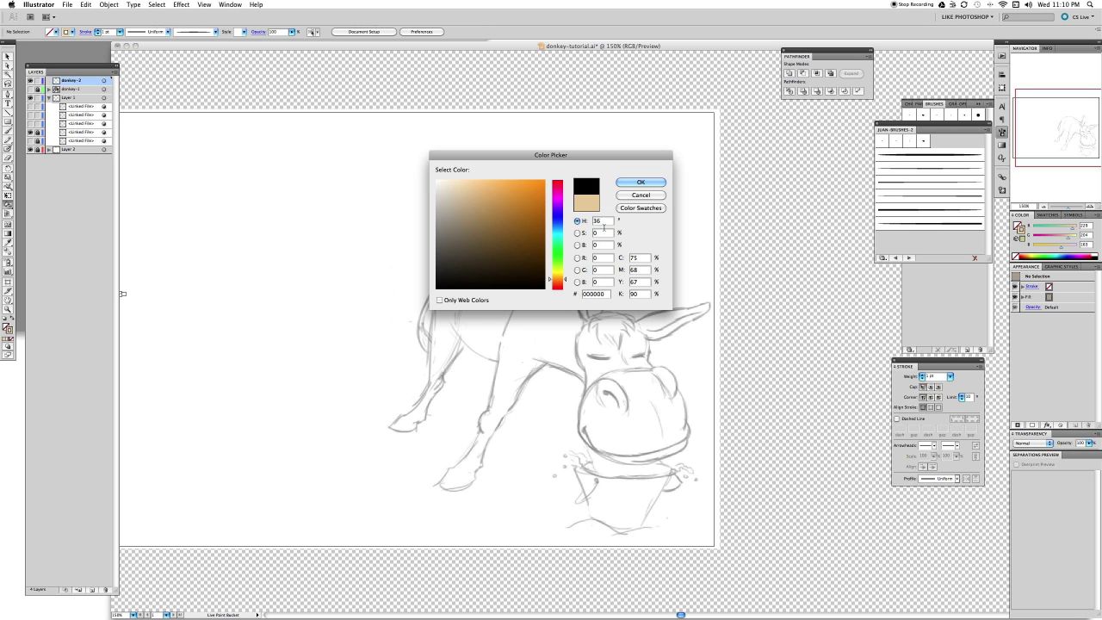
left_click(629, 183)
key("super+z")
Ink the curved cheek line between the near ear's base and the muzzle with a tapered art brush from JUAN-BRUSHES-2.
key("b")
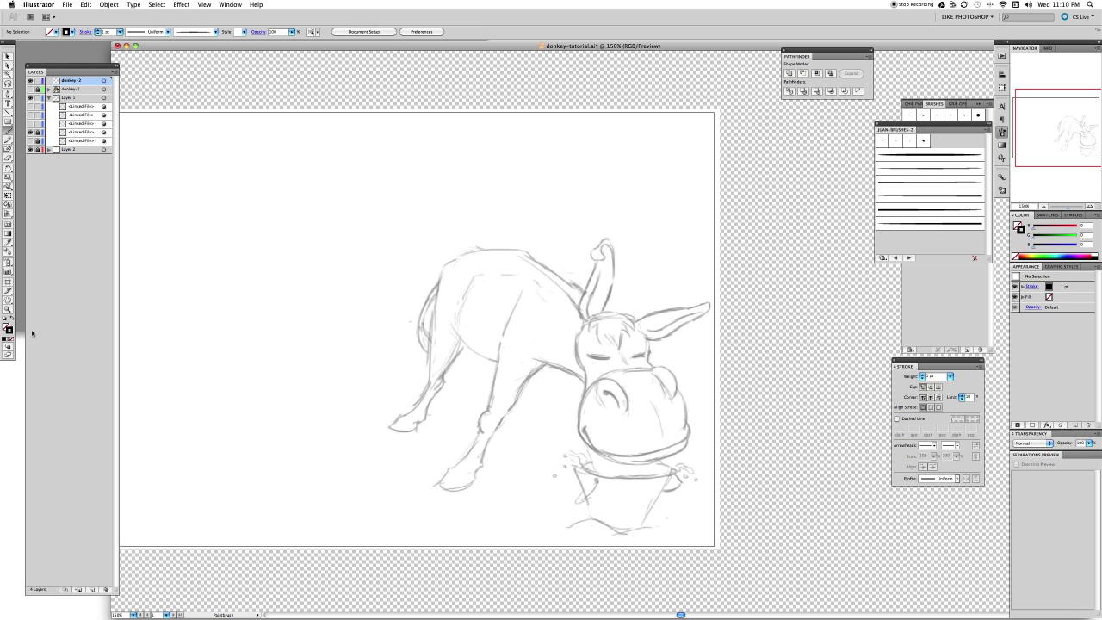
left_click(915, 157)
left_click_drag(588, 325, 587, 363)
key("a")
left_click(586, 363)
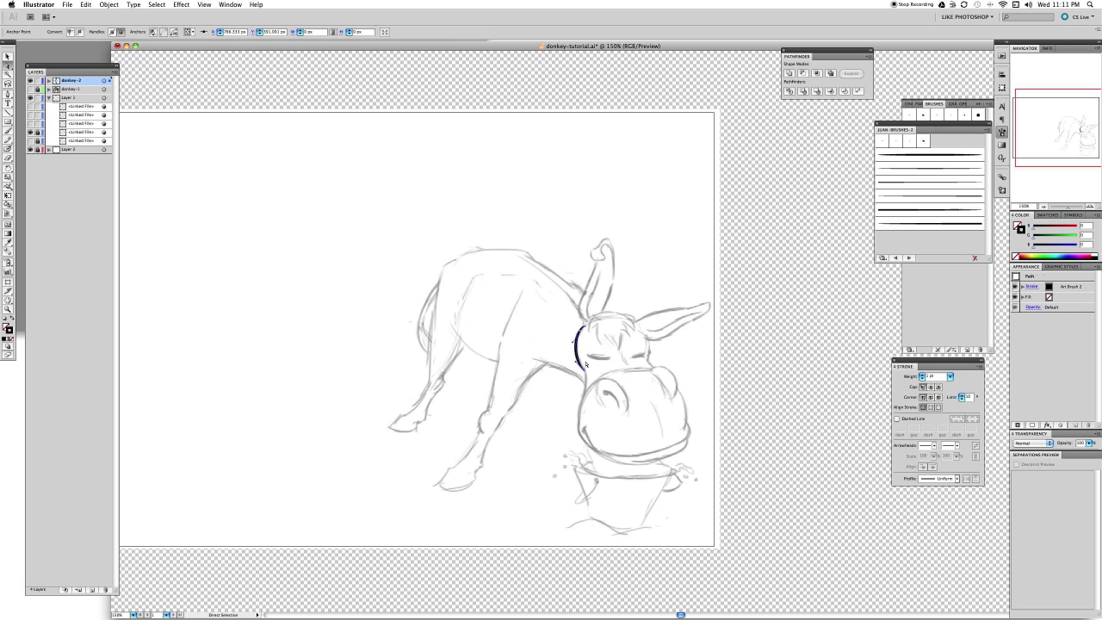
left_click(605, 339)
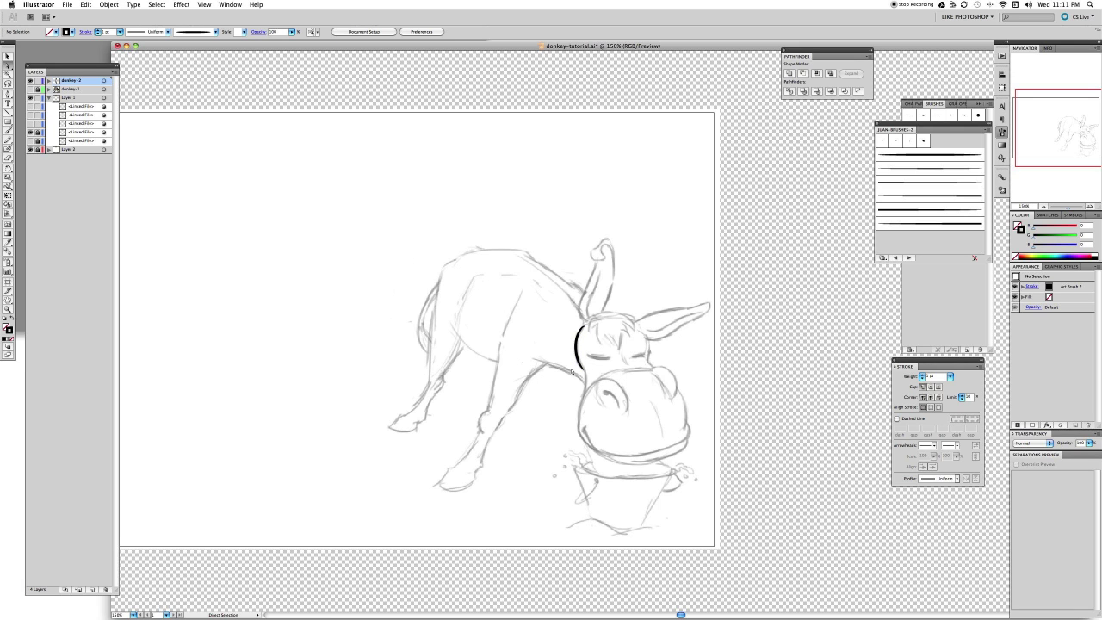